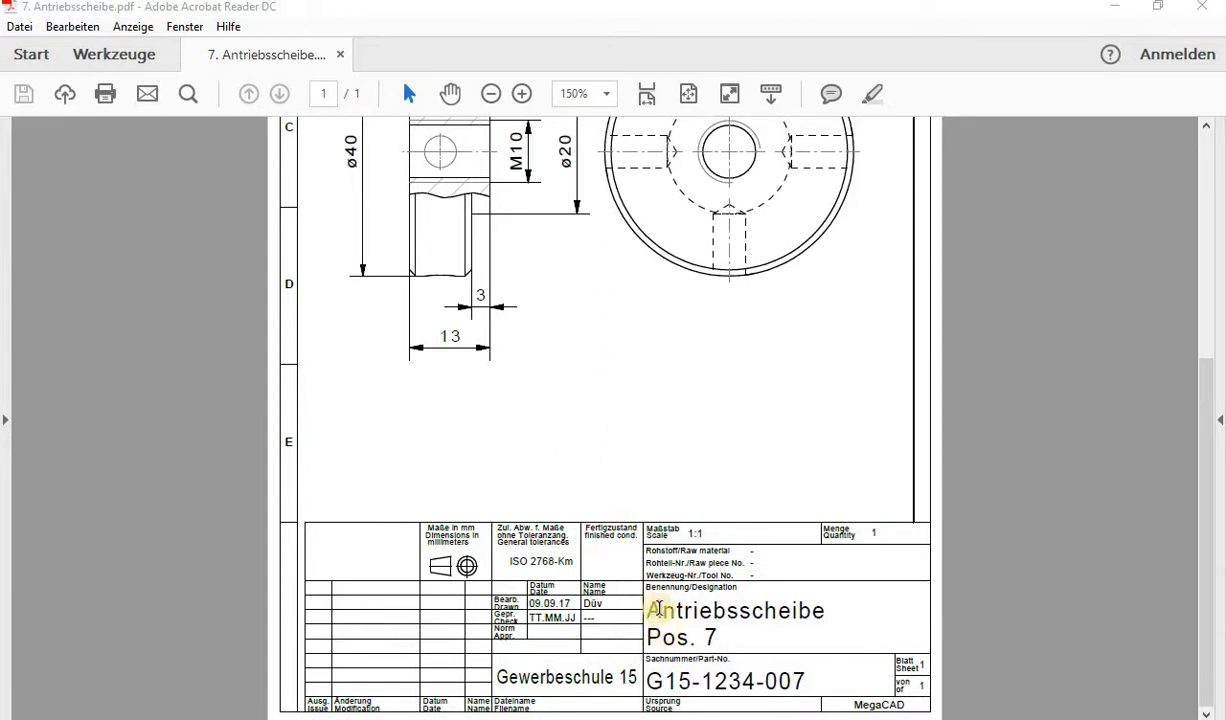
# Scroll through the Antriebsscheibe PDF drawing to check its views and title block.
pyautogui.moveTo(1196, 424); pyautogui.dragTo(1203, 283)
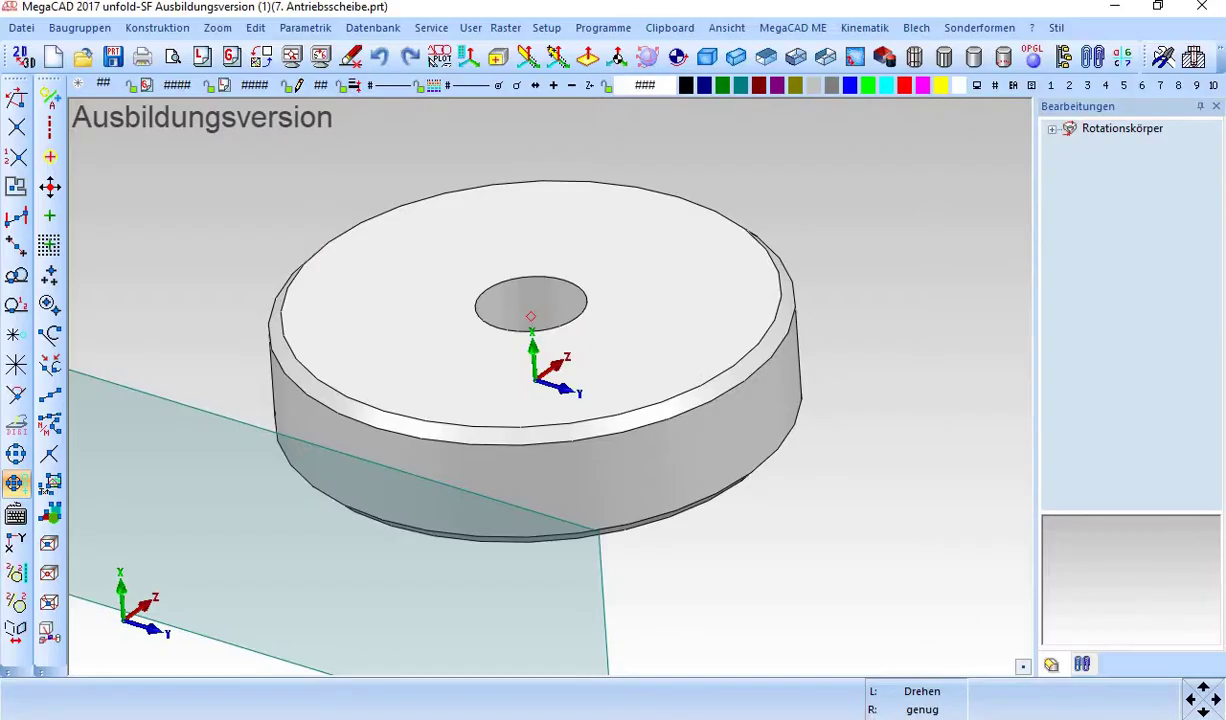
# Place the working plane on the disc's top face with Arbeitsebene - Strahl.
pyautogui.scroll(-2, 588, 391)
pyautogui.scroll(-2, 588, 391)
pyautogui.scroll(2, 590, 397)
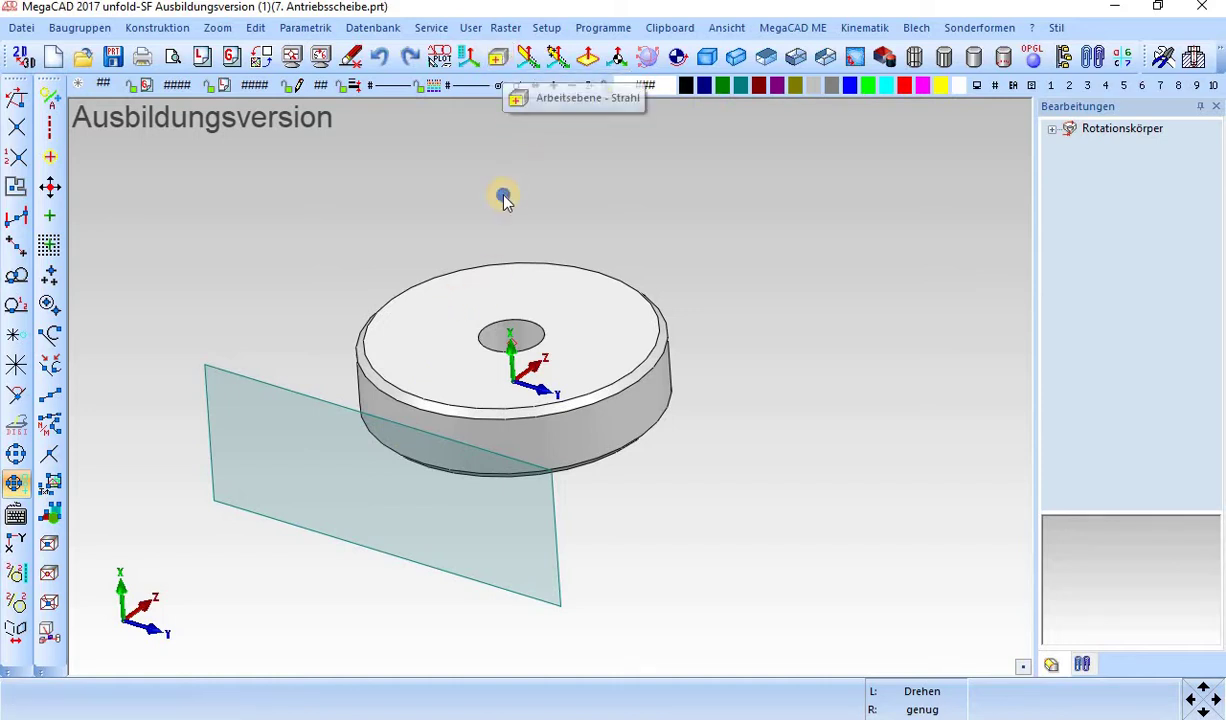
pyautogui.click(497, 57)
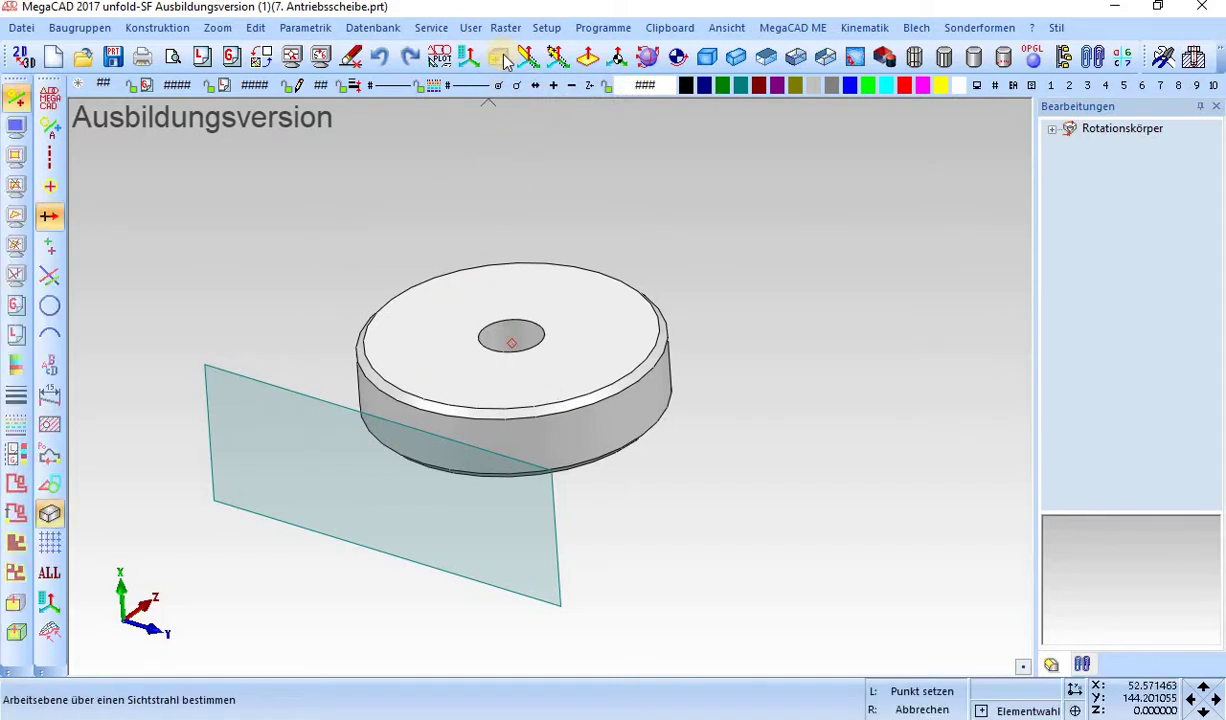
pyautogui.click(460, 328)
# Turn the working plane 90° upright through the central bore, then compare with the PDF.
pyautogui.scroll(2, 518, 333)
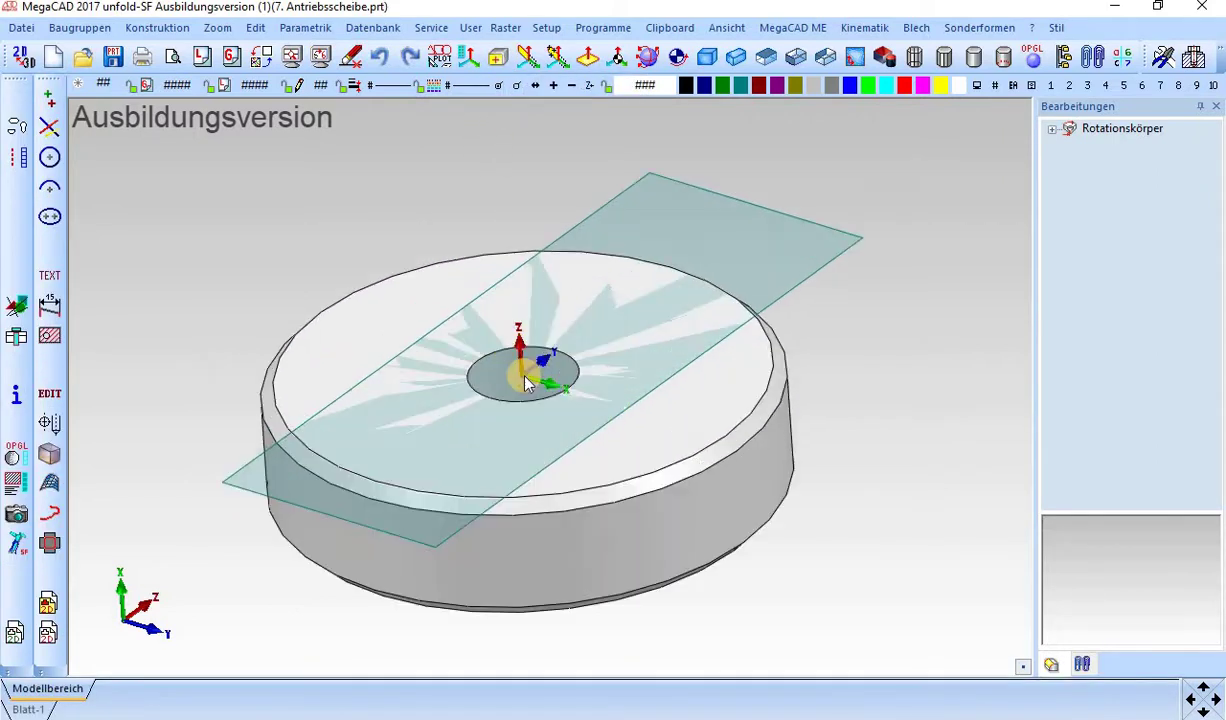
pyautogui.scroll(2, 502, 359)
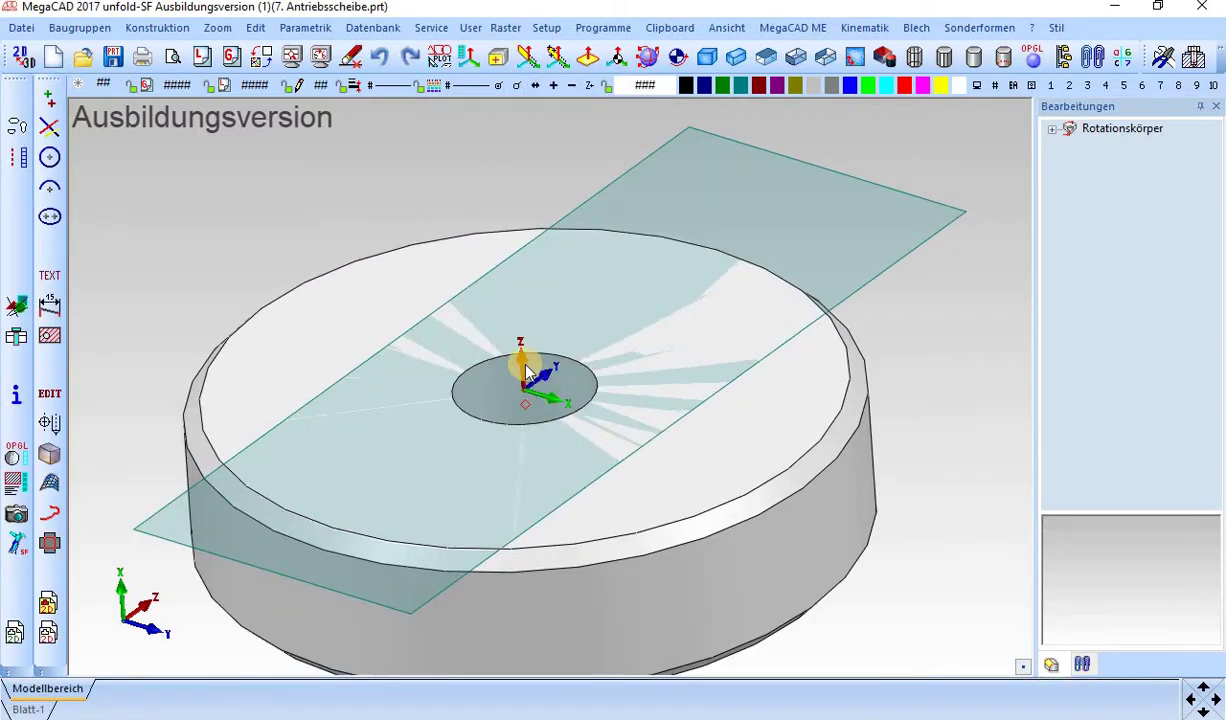
pyautogui.scroll(-2, 531, 385)
pyautogui.scroll(1, 527, 371)
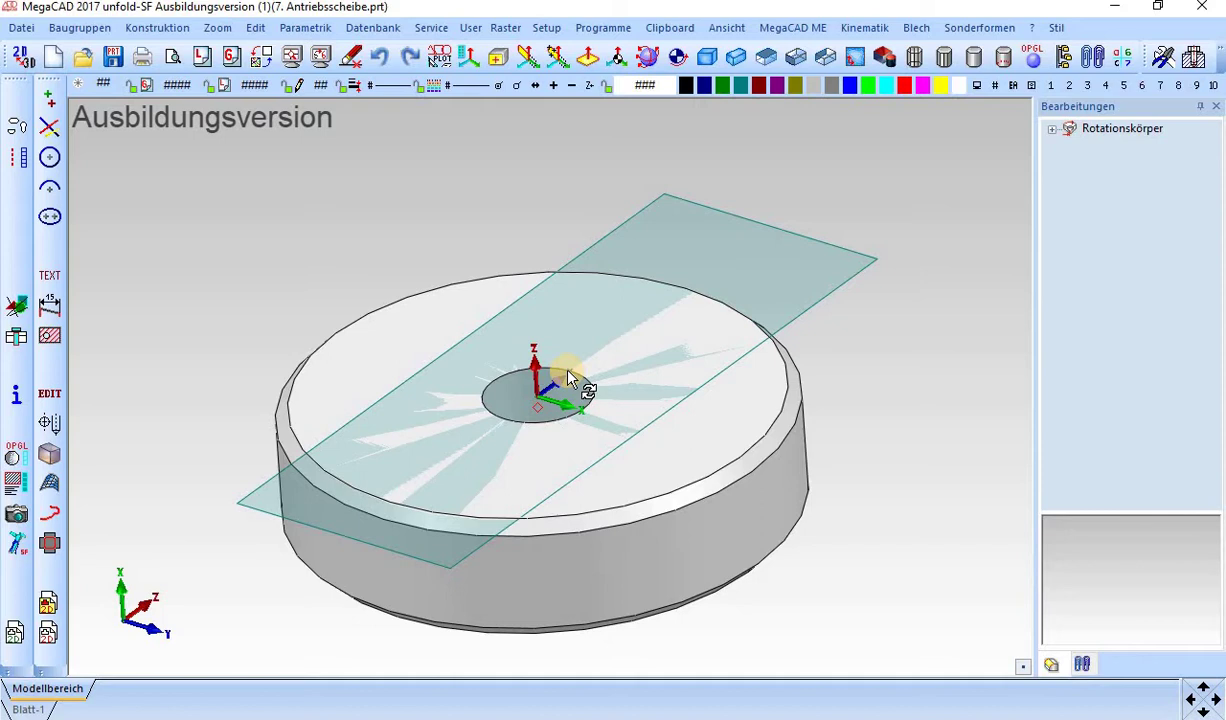
pyautogui.click(568, 377)
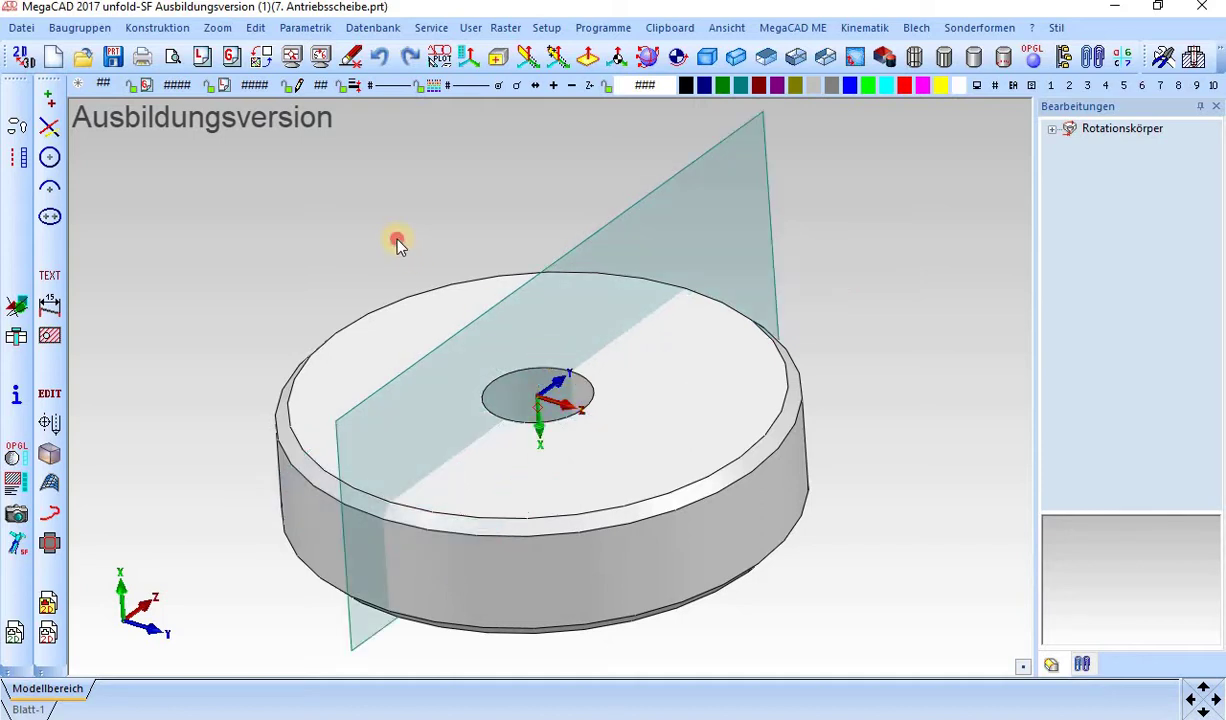
pyautogui.click(575, 393)
pyautogui.hotkey('alt', 'Tab')
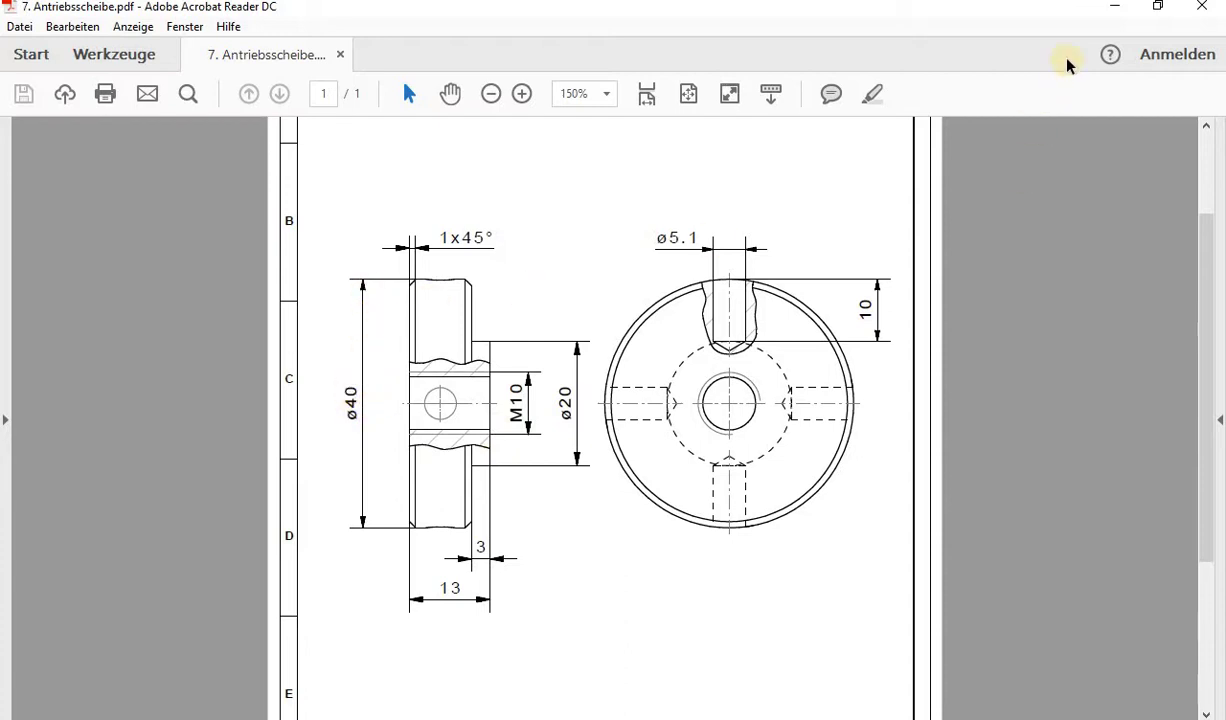
pyautogui.click(1116, 12)
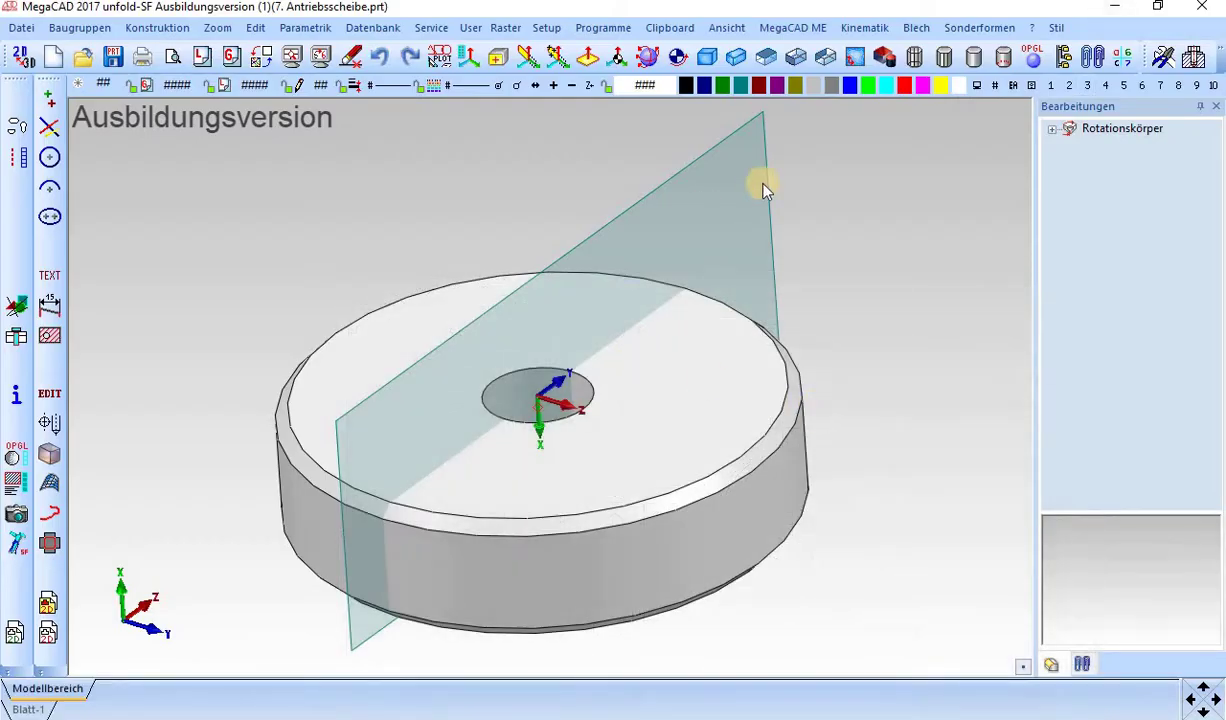
# Snap the working plane's reference point to the hole's Mittelpunkt.
pyautogui.scroll(3, 640, 330)
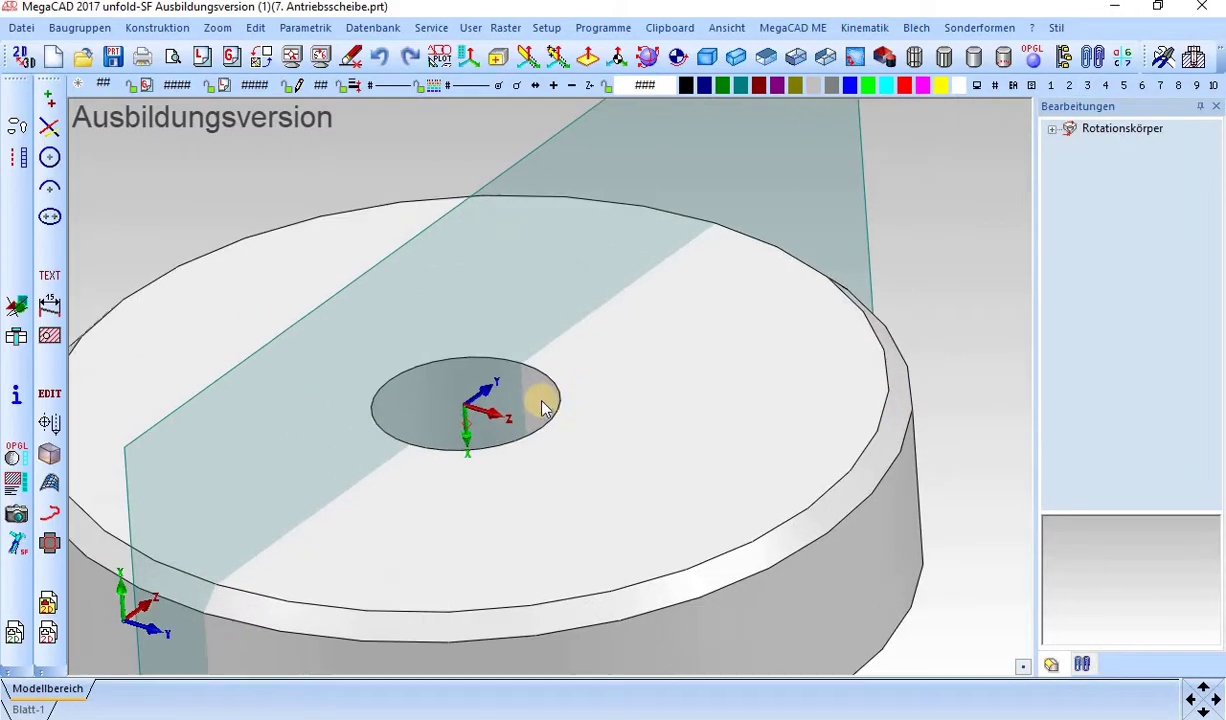
pyautogui.click(463, 403)
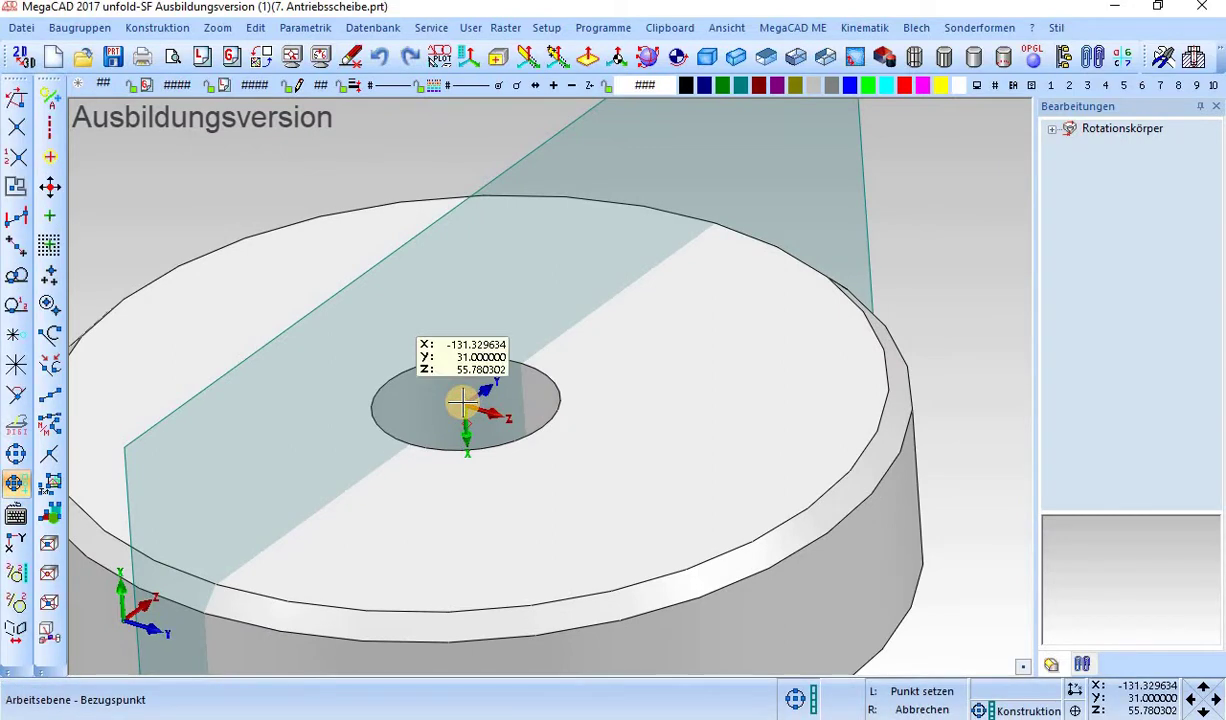
pyautogui.click(463, 403)
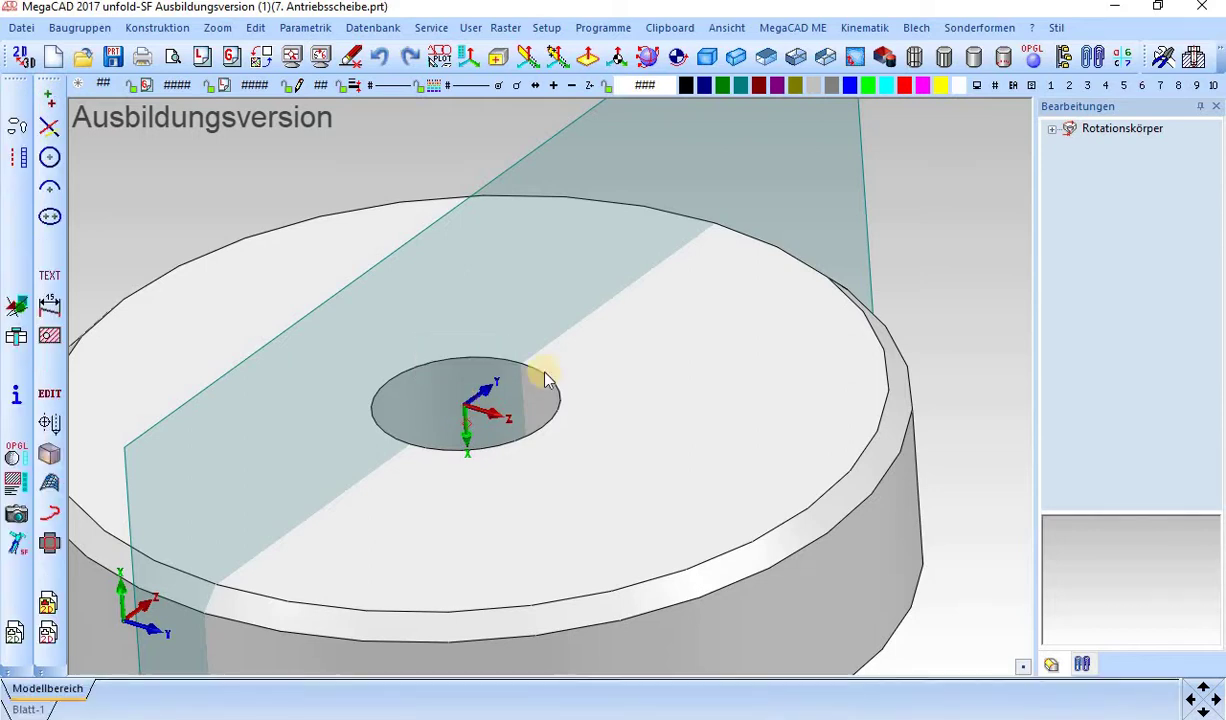
pyautogui.click(616, 66)
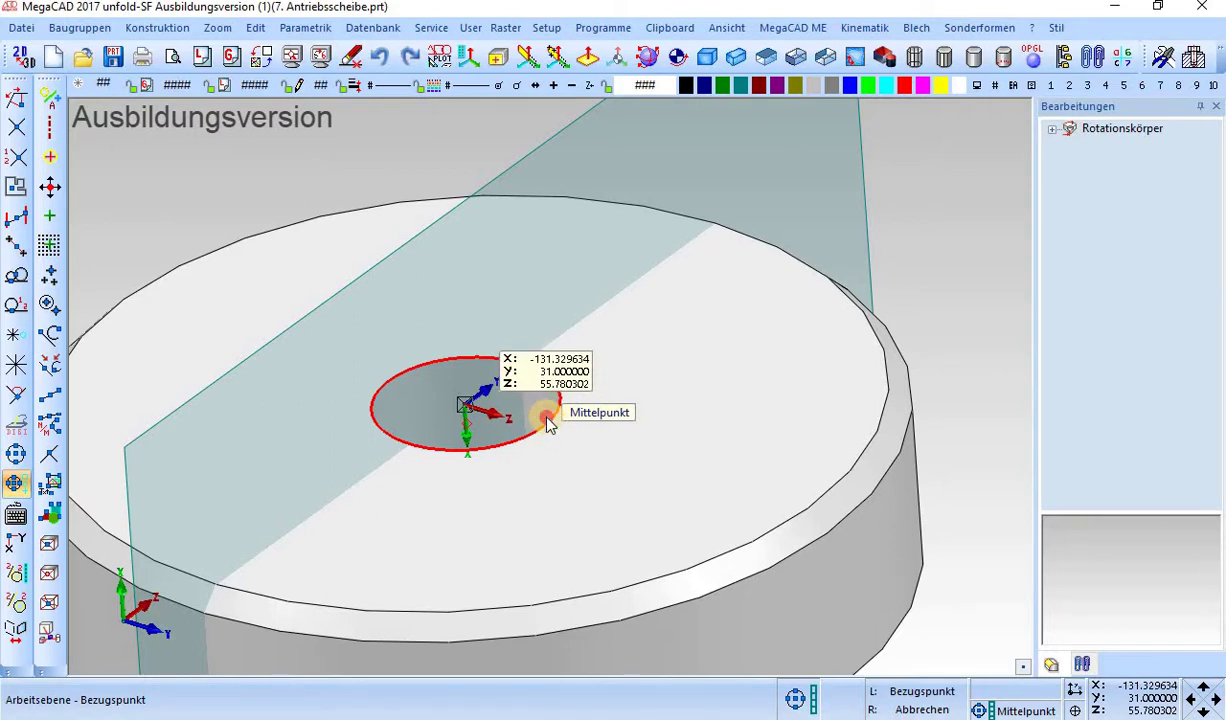
pyautogui.click(548, 424)
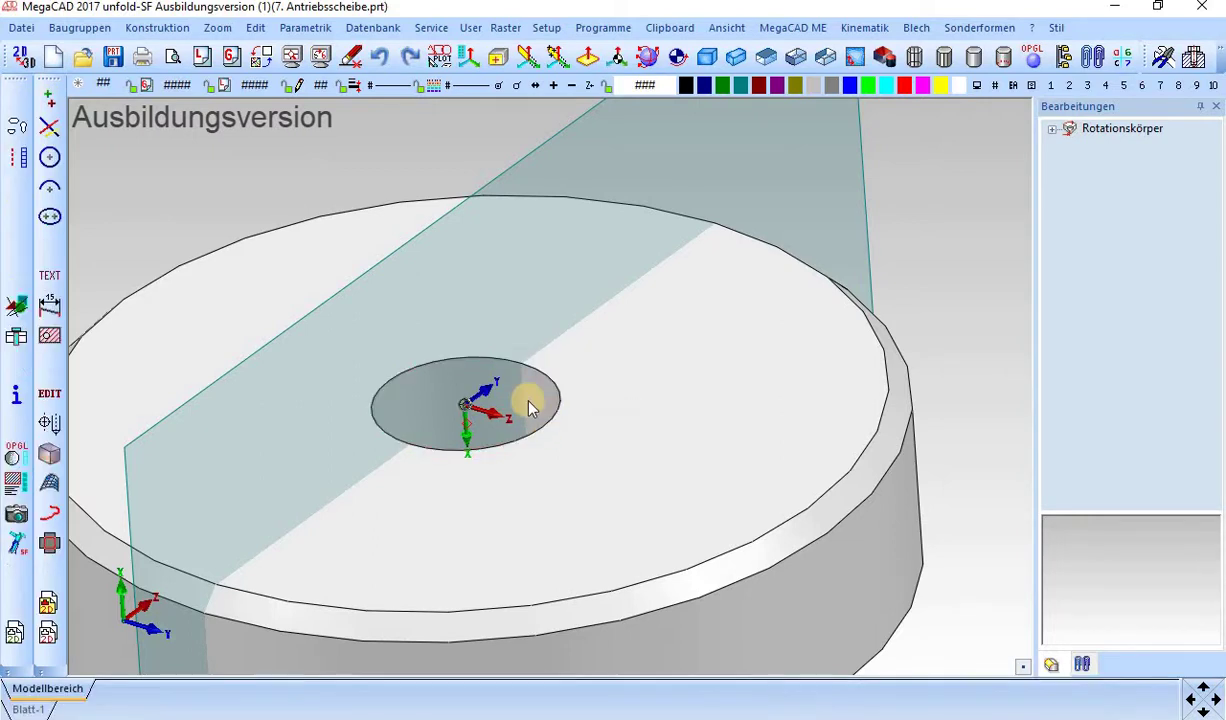
# Offset the reference point to X 0, Y 0, Z 20 out to the disc rim.
pyautogui.click(466, 407)
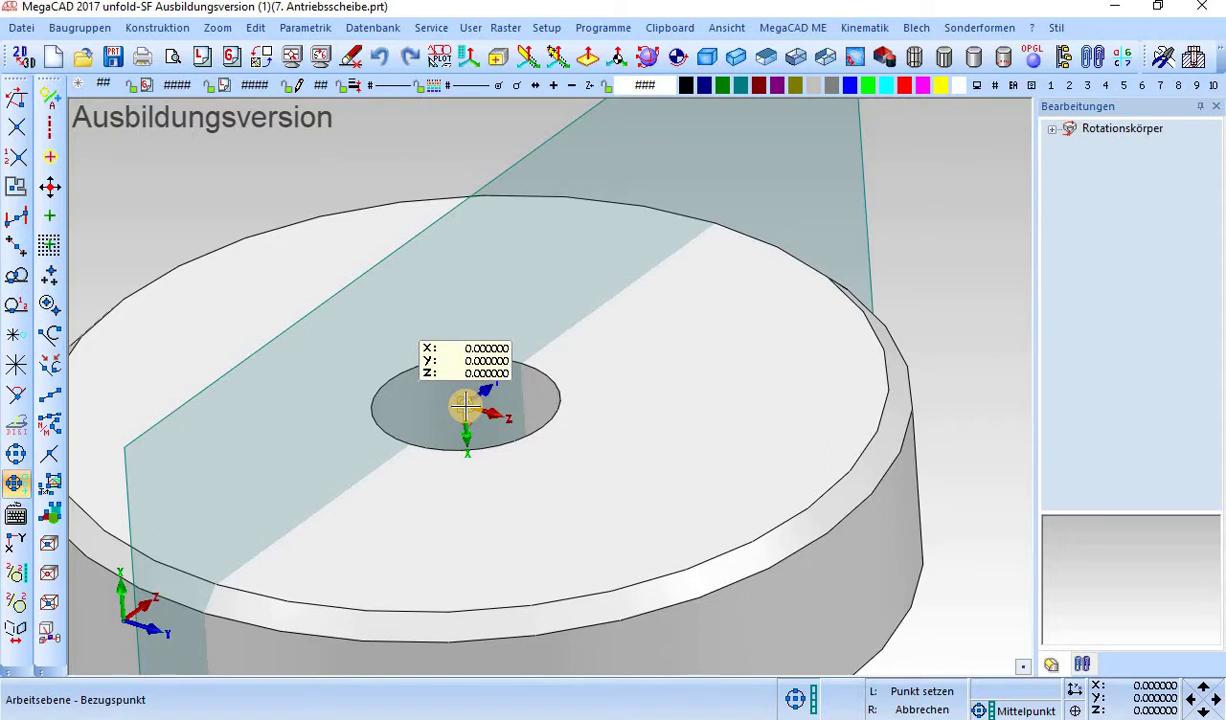
pyautogui.click(1152, 686)
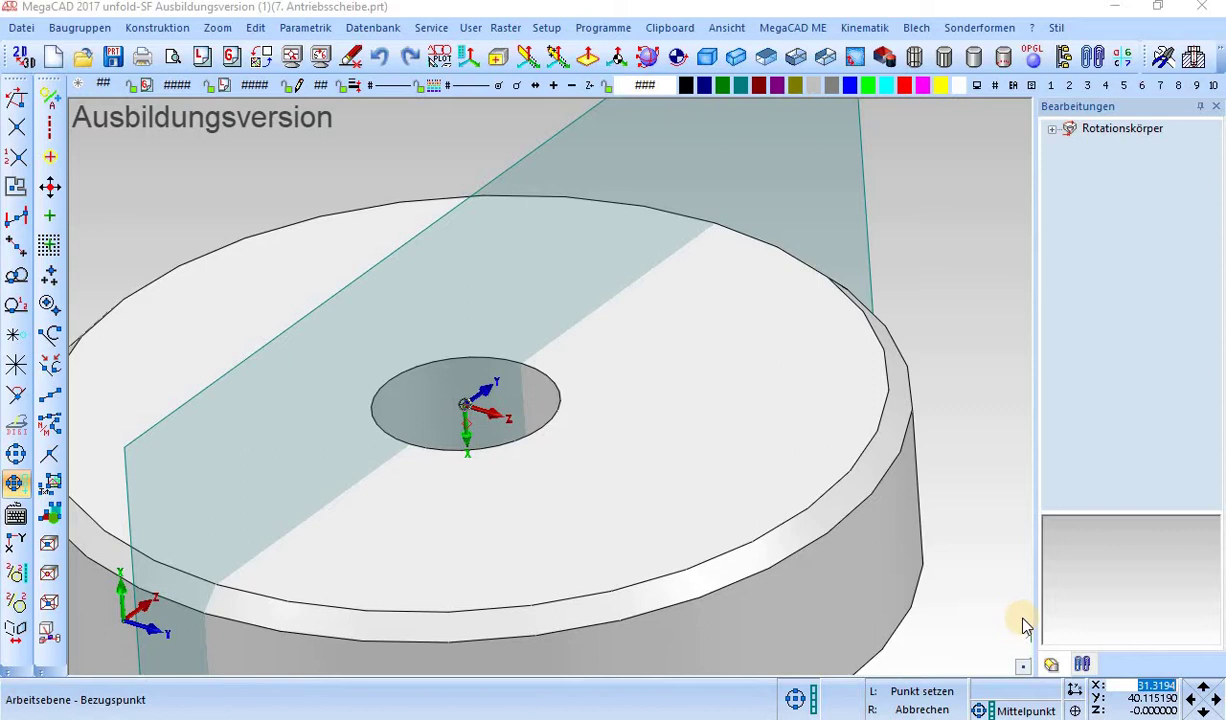
pyautogui.write('0')
pyautogui.press('Tab')
pyautogui.write('0')
pyautogui.press('Tab')
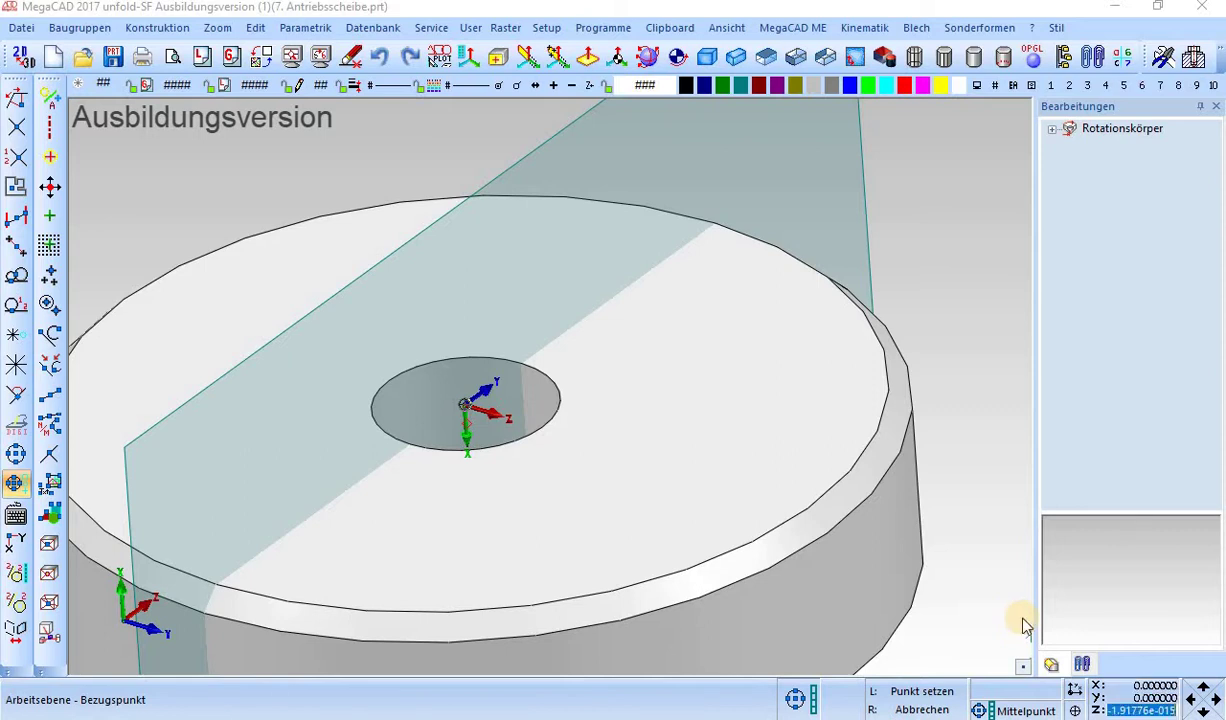
pyautogui.write('20')
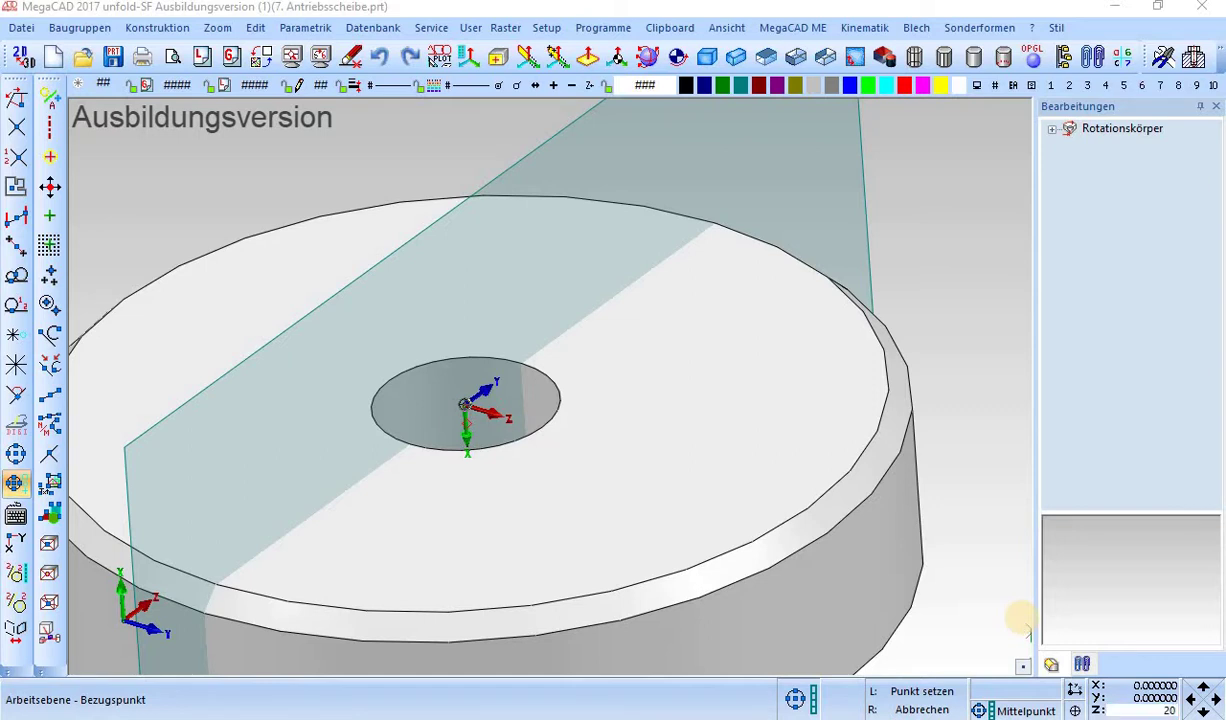
pyautogui.press('Tab')
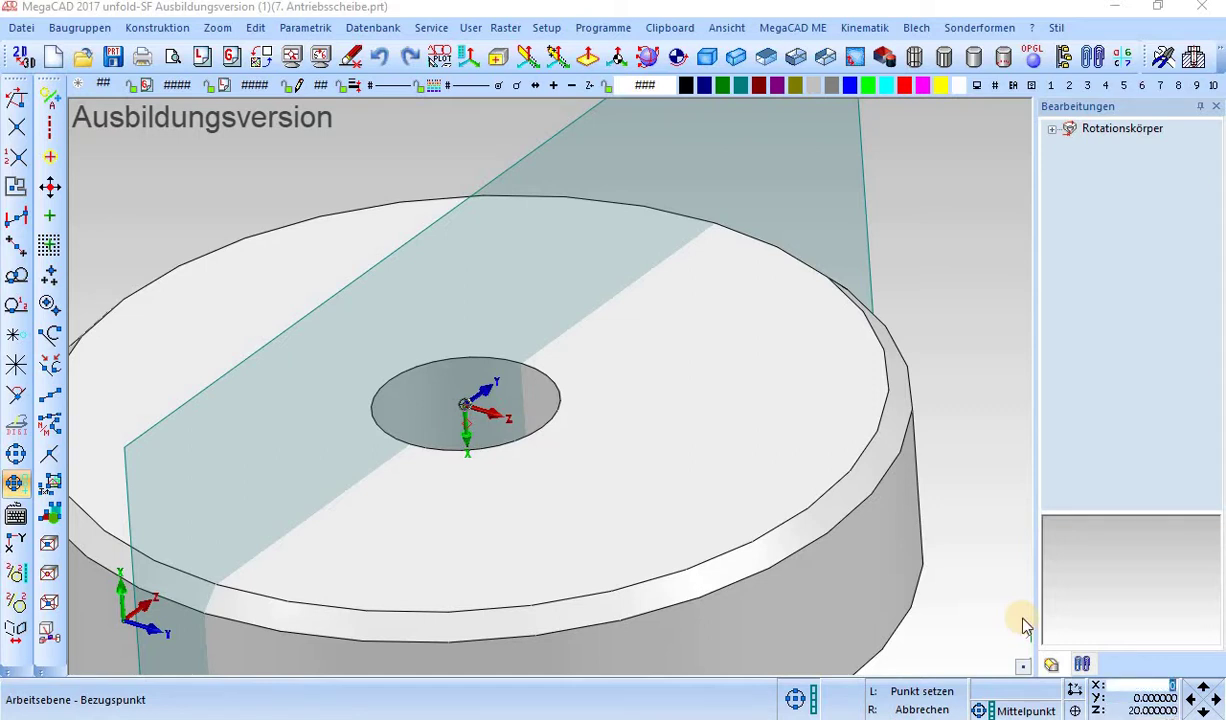
pyautogui.press('Return')
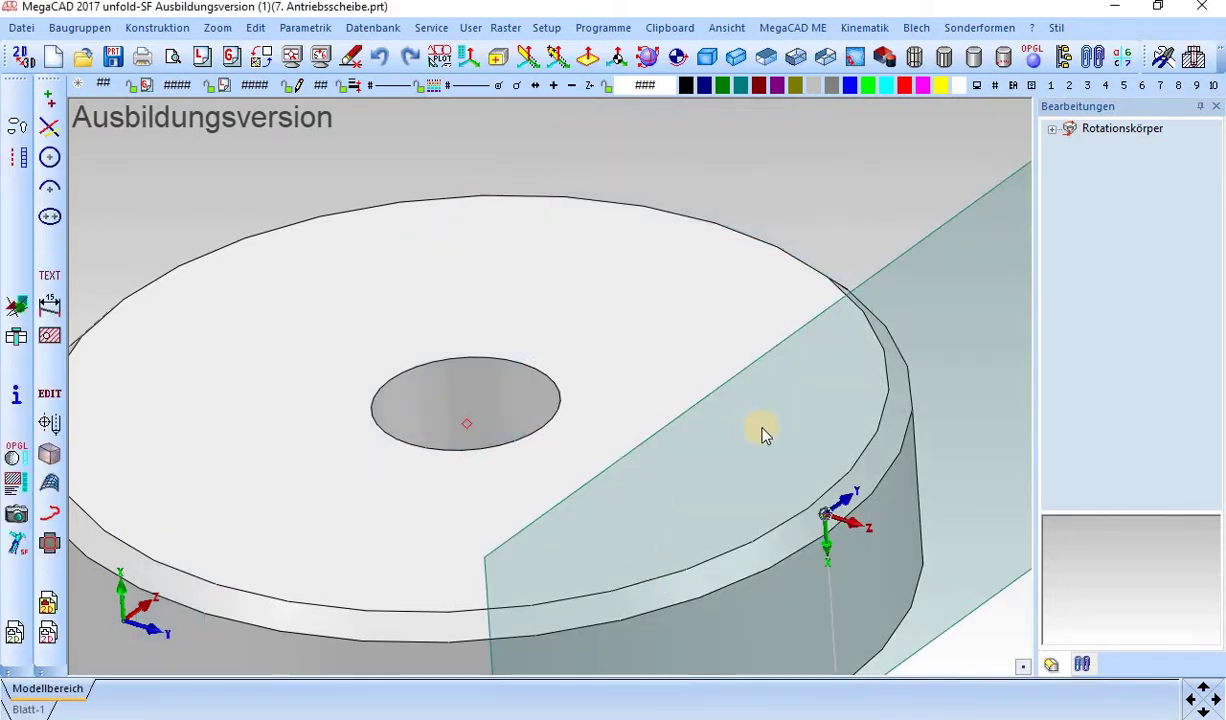
# View straight onto the working plane and add a horizontal construction line through its origin.
pyautogui.scroll(-3, 762, 432)
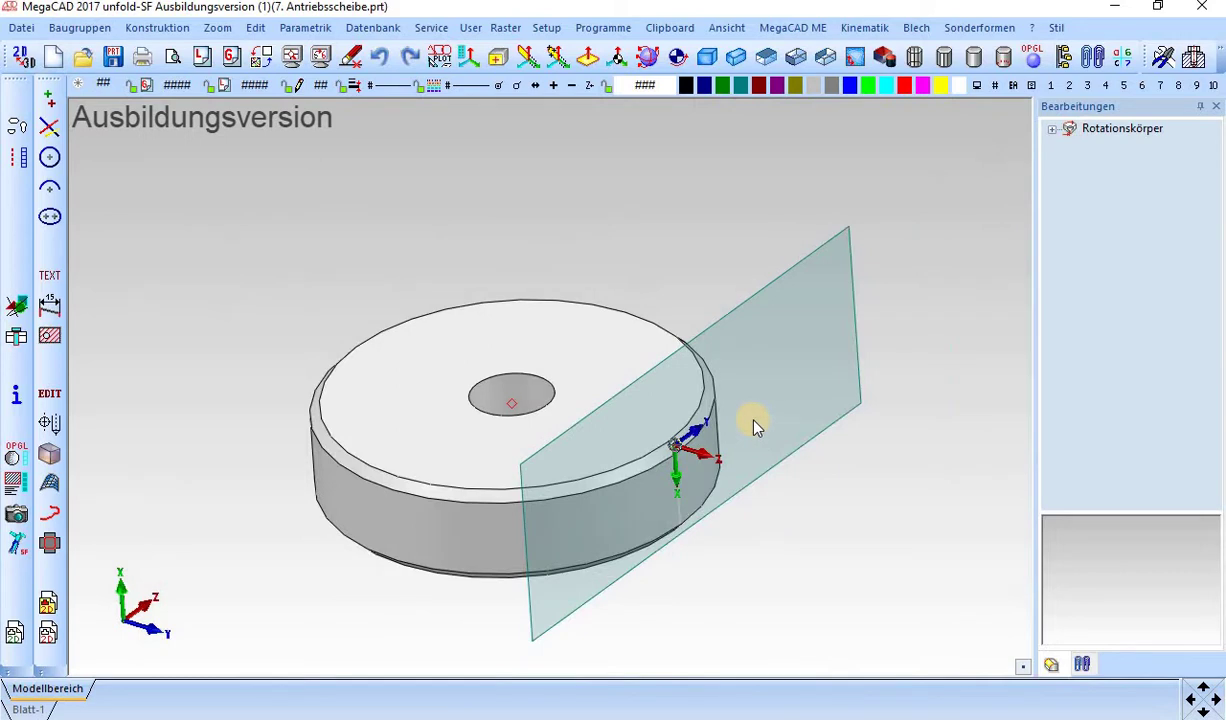
pyautogui.click(855, 57)
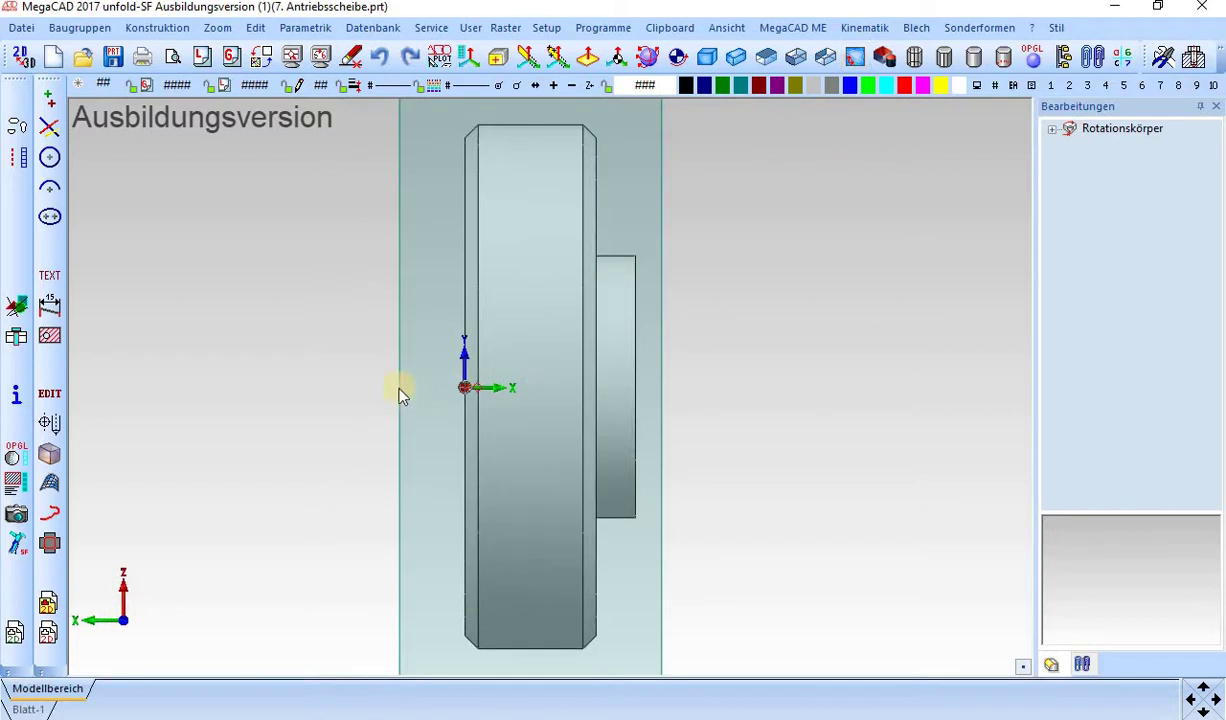
pyautogui.click(50, 128)
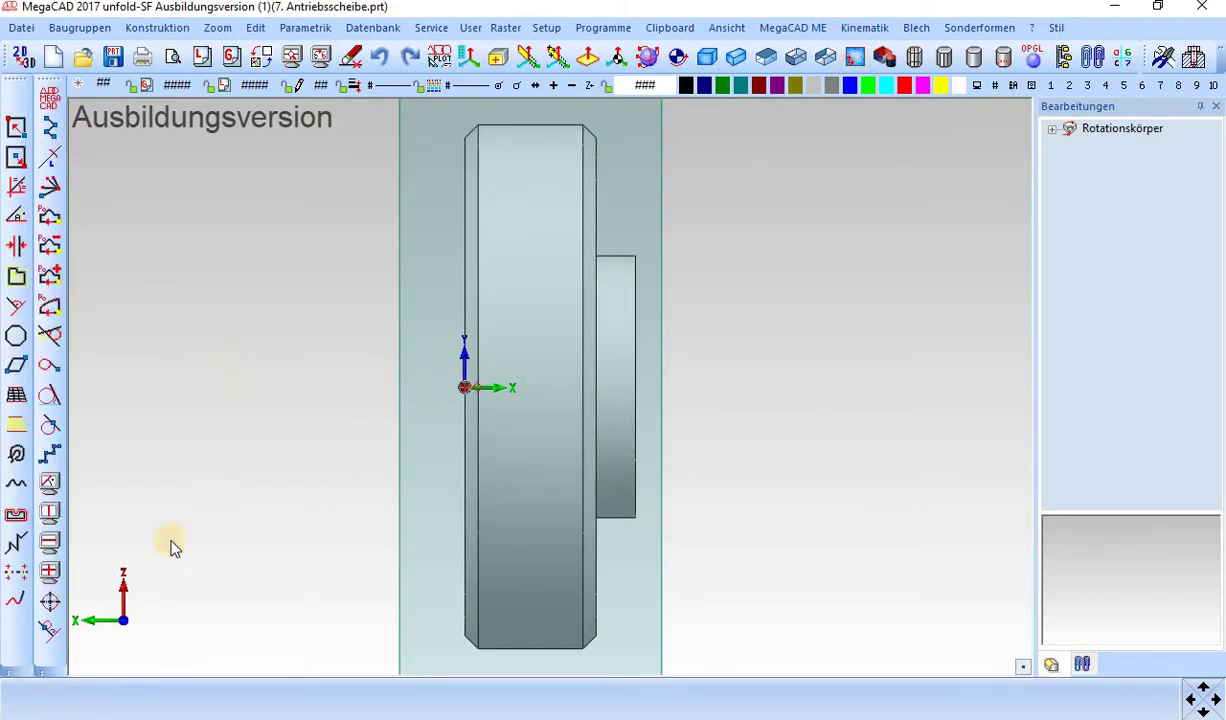
pyautogui.click(50, 545)
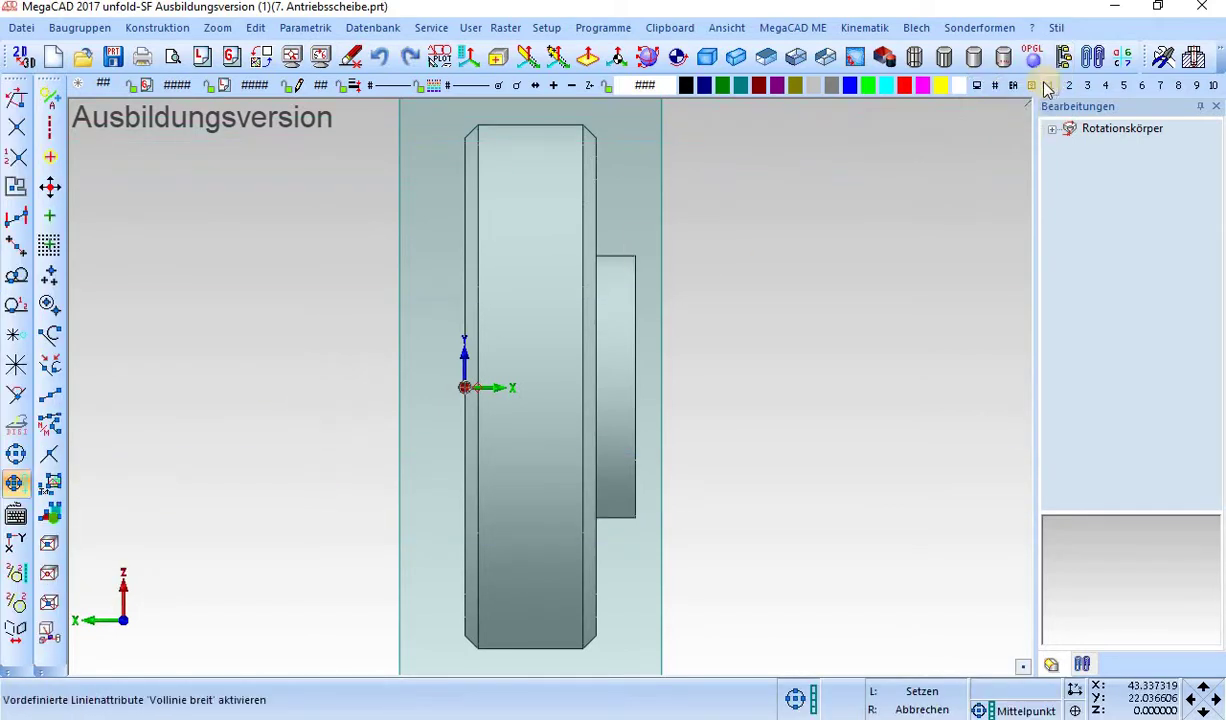
pyautogui.click(455, 354)
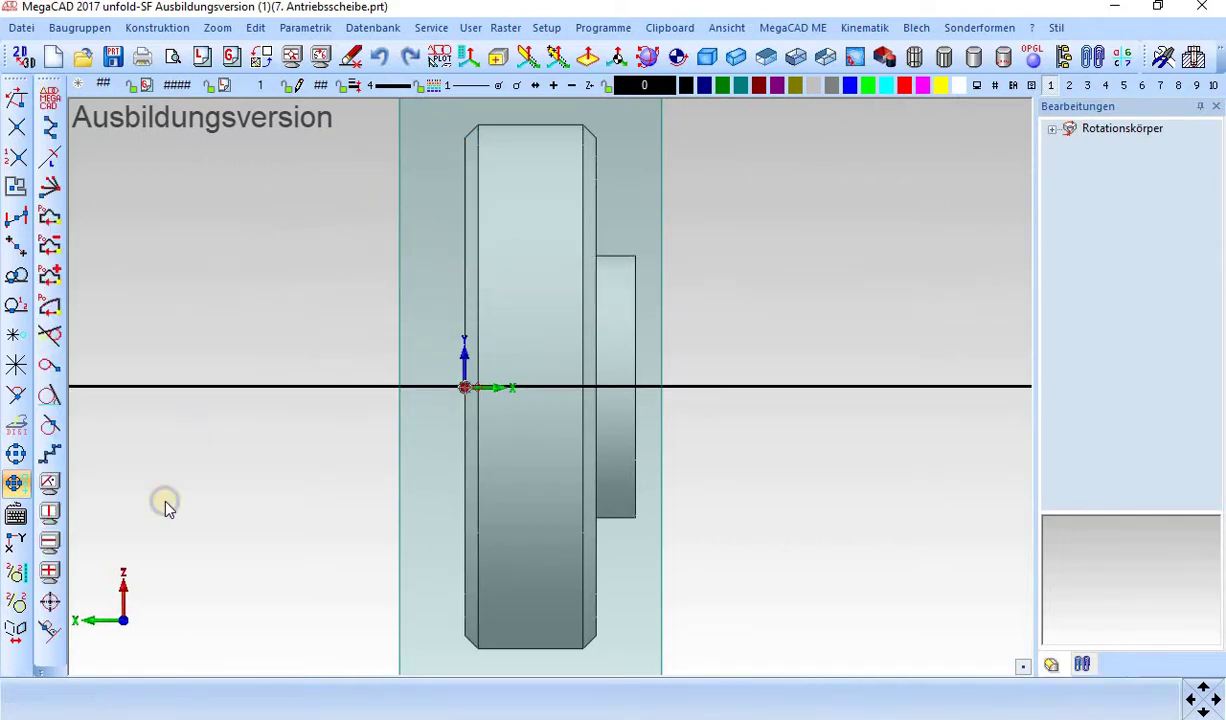
# Add a vertical construction line through the disc's midpoint and orbit into a perspective view.
pyautogui.click(48, 495)
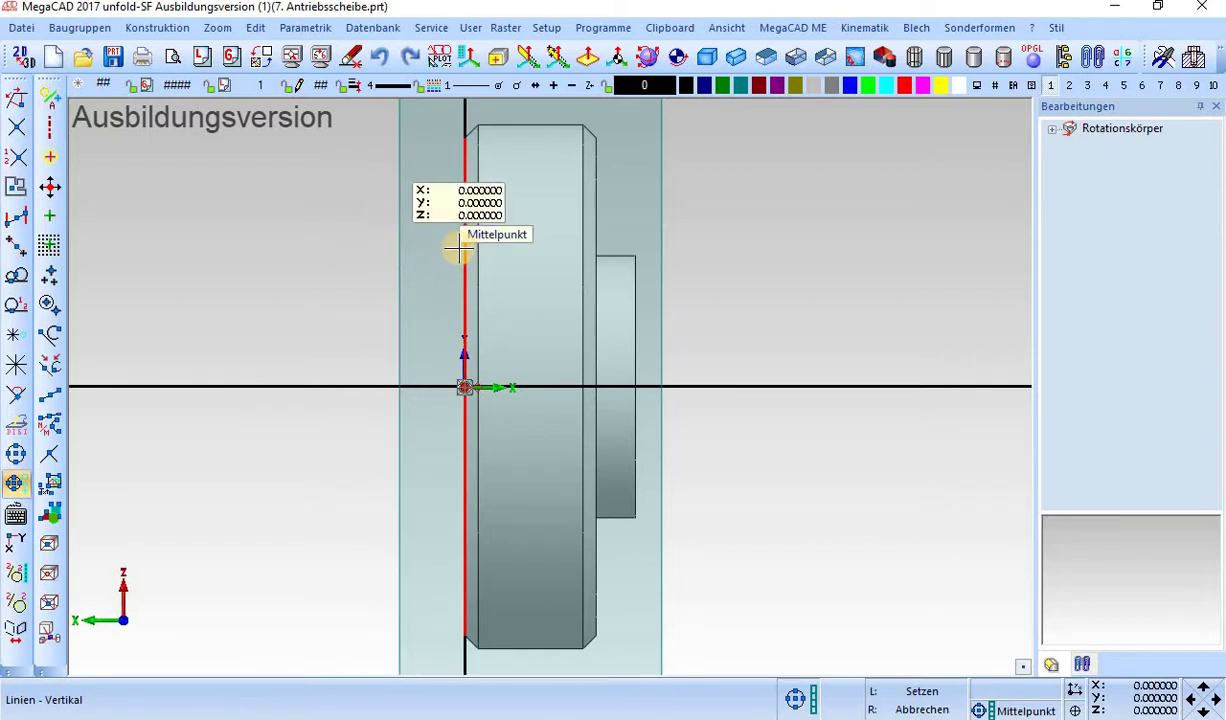
pyautogui.click(455, 247)
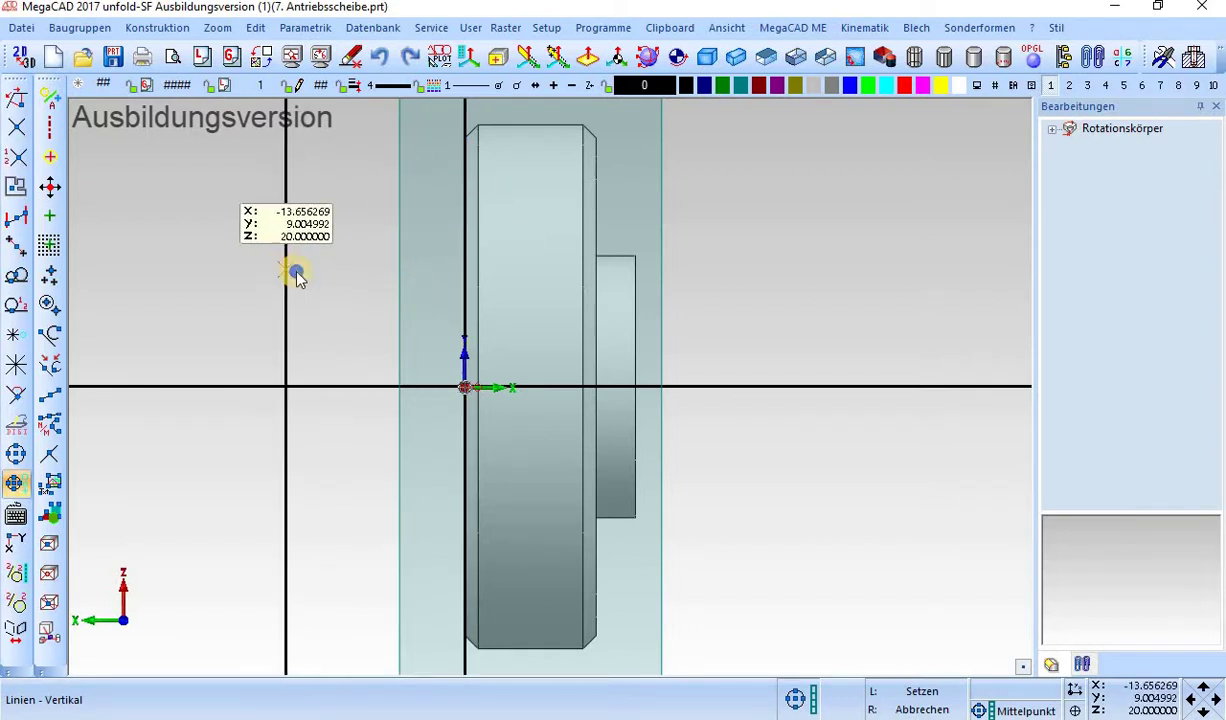
pyautogui.rightClick(296, 274)
pyautogui.click(647, 57)
pyautogui.moveTo(520, 263)
pyautogui.mouseDown()
pyautogui.moveTo(535, 260)
pyautogui.moveTo(539, 227)
pyautogui.moveTo(503, 192)
pyautogui.moveTo(553, 234)
pyautogui.mouseUp()
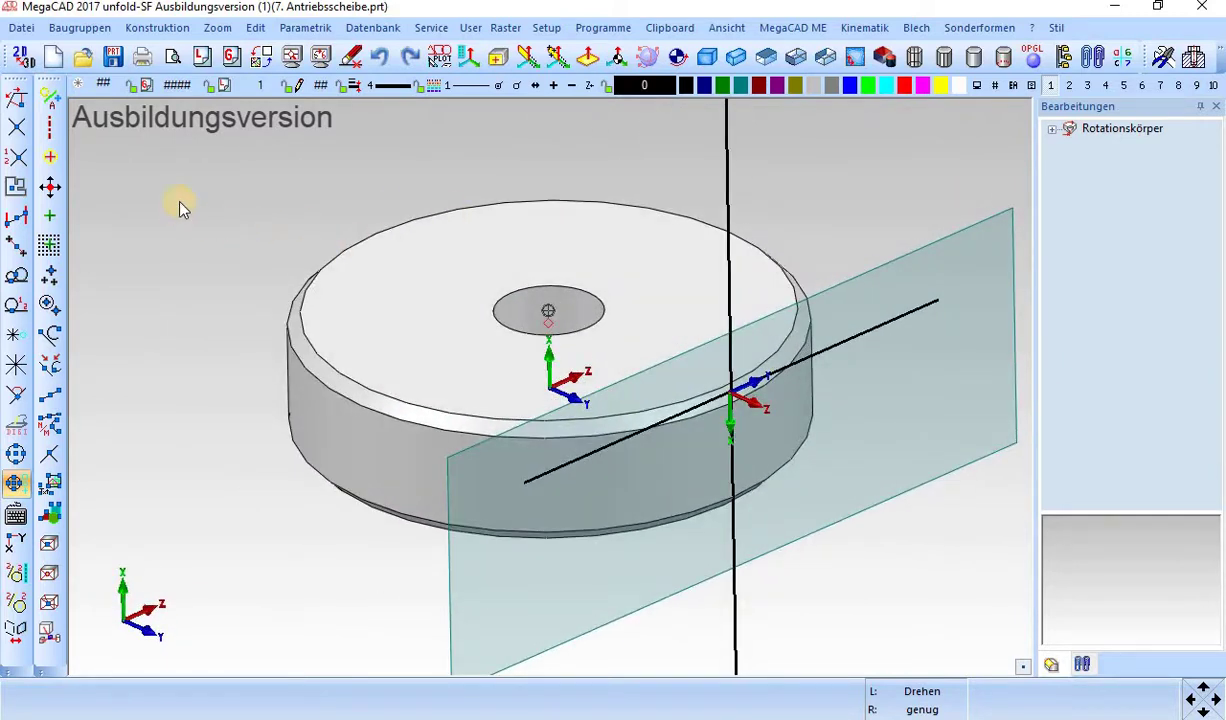
# Add a line parallel to the horizontal construction line at 5 mm offset, then check the PDF.
pyautogui.rightClick(147, 212)
pyautogui.click(16, 245)
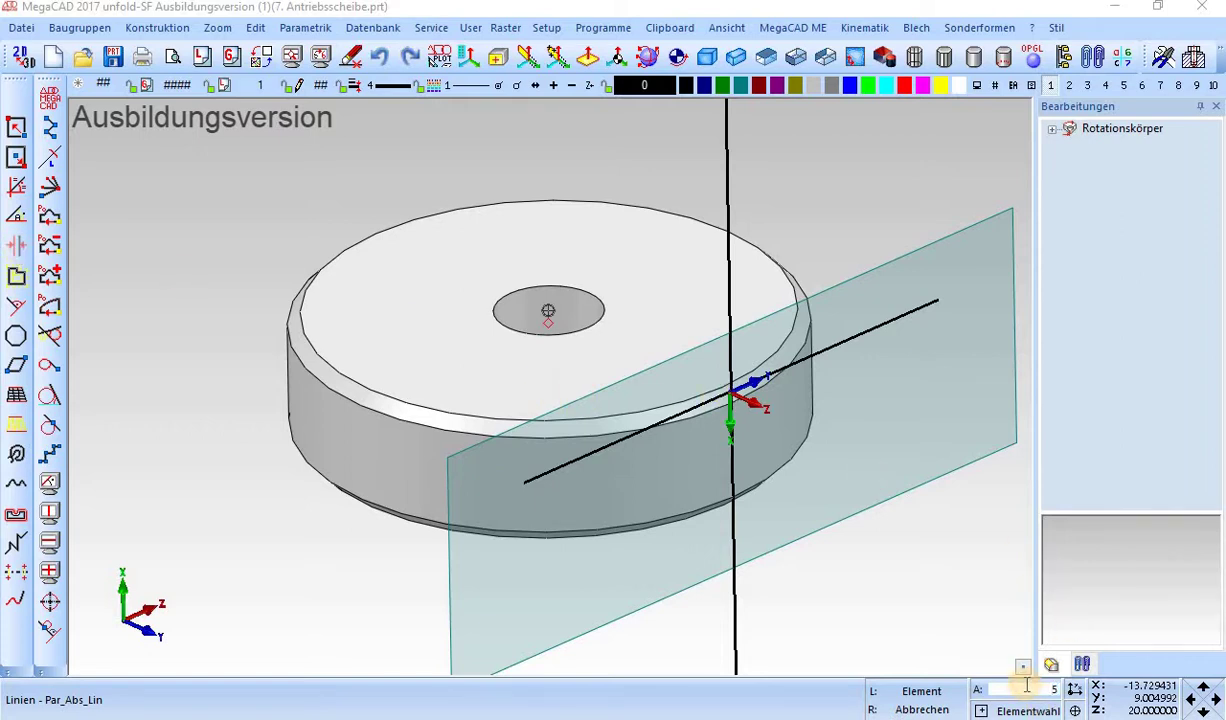
pyautogui.press('Return')
pyautogui.click(855, 342)
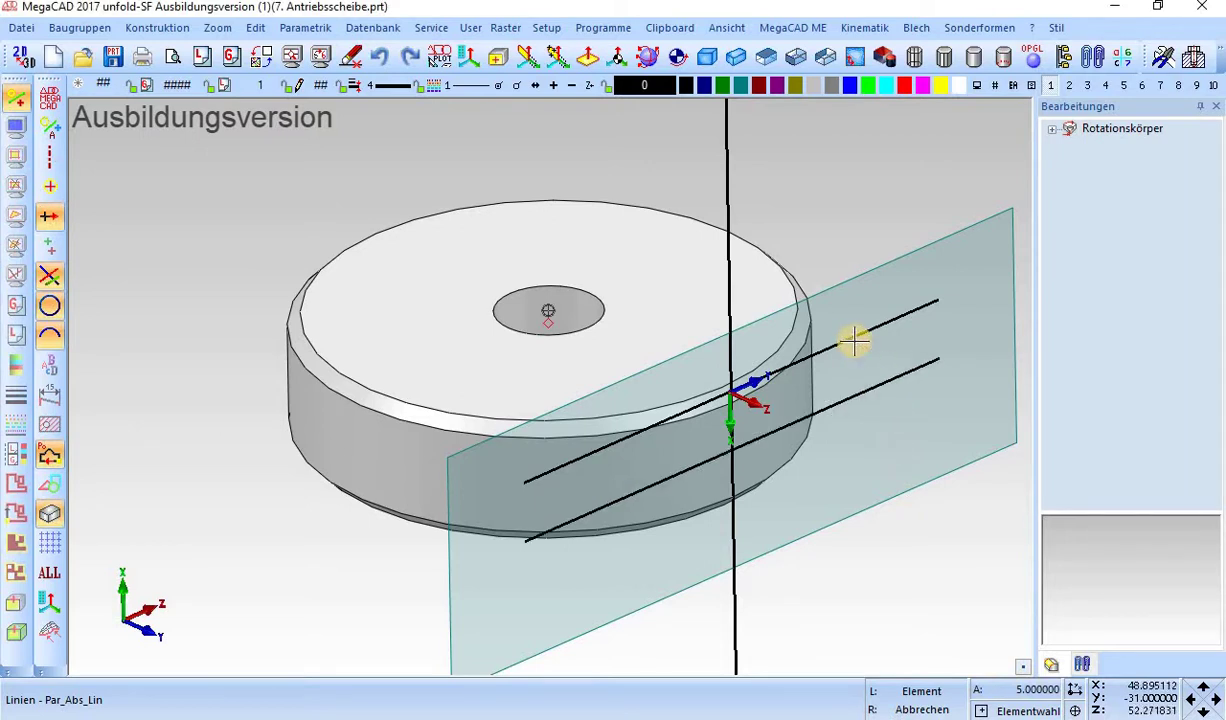
pyautogui.rightClick(815, 468)
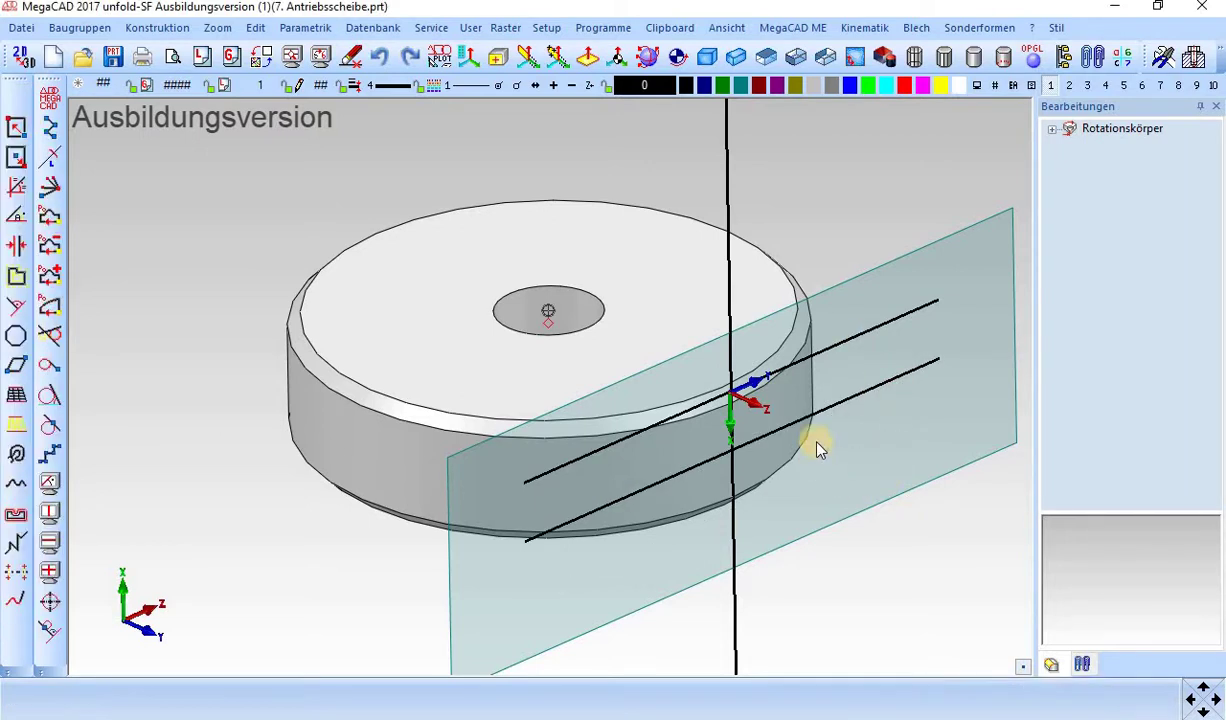
pyautogui.rightClick(817, 448)
pyautogui.hotkey('alt', 'Tab')
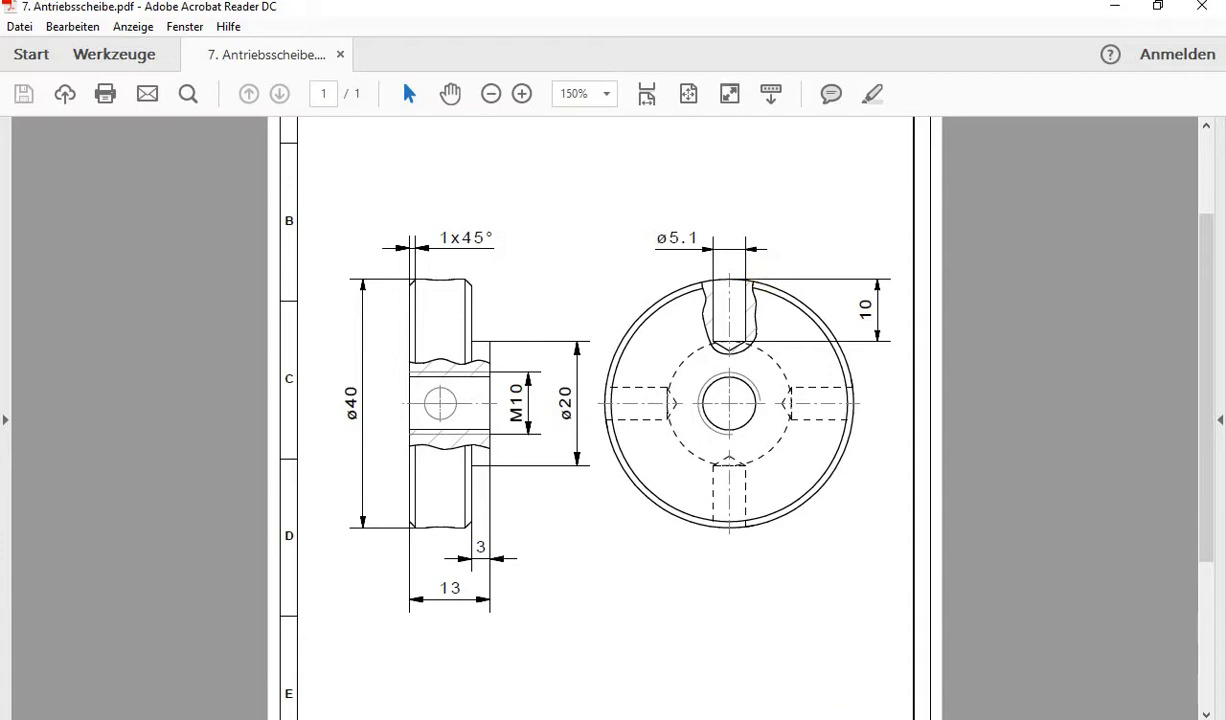
pyautogui.hotkey('alt', 'Tab')
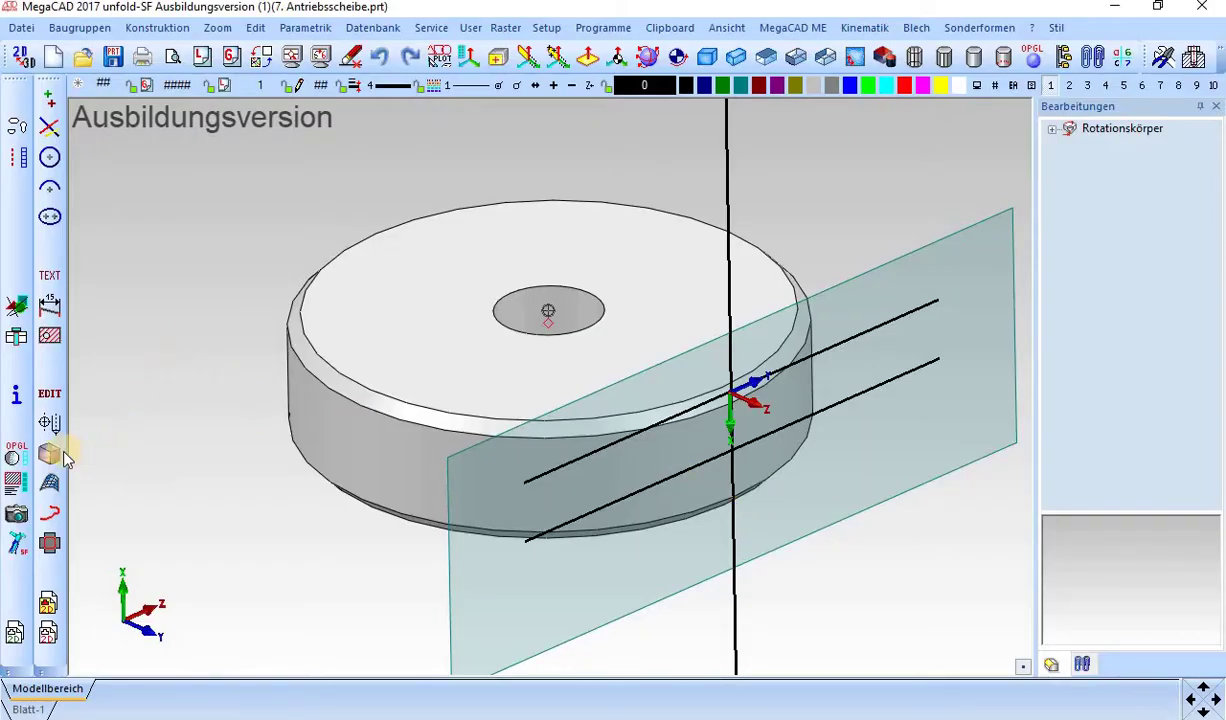
# Set the Bohrung to 5.1 mm, 10 mm long blind, no Senkkopf or Zapfen, 118° tip.
pyautogui.click(49, 453)
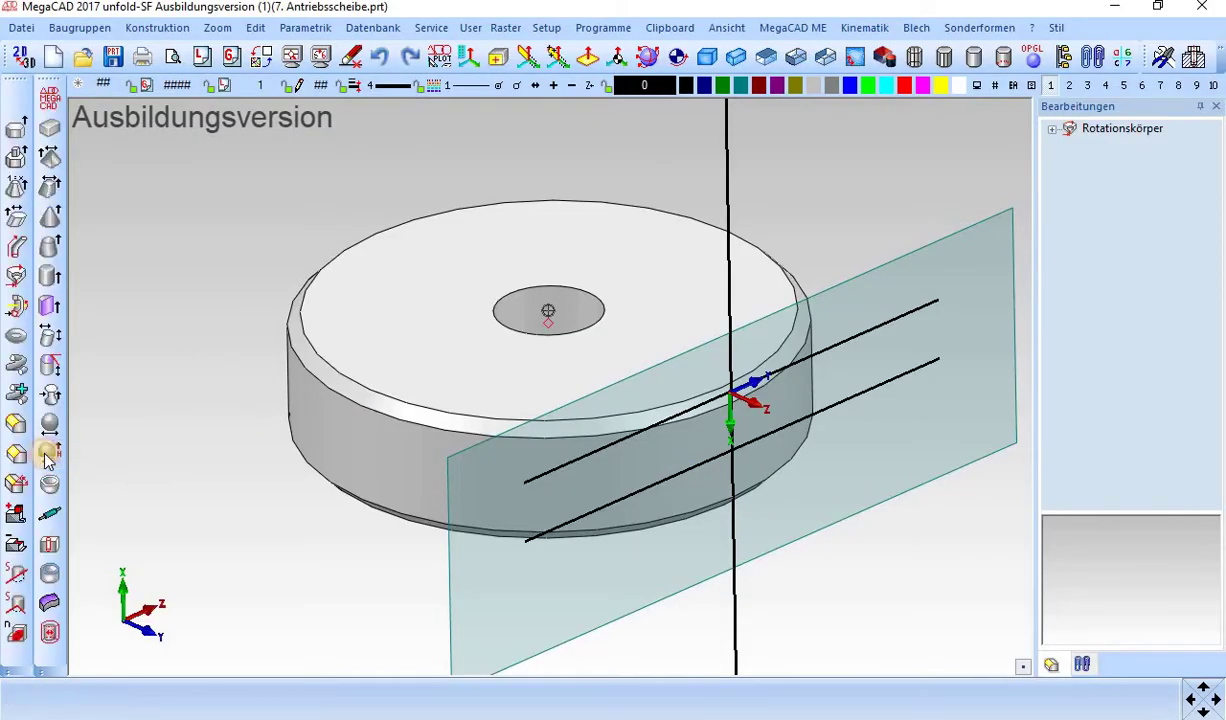
pyautogui.click(49, 543)
pyautogui.click(49, 543)
pyautogui.write('5,1')
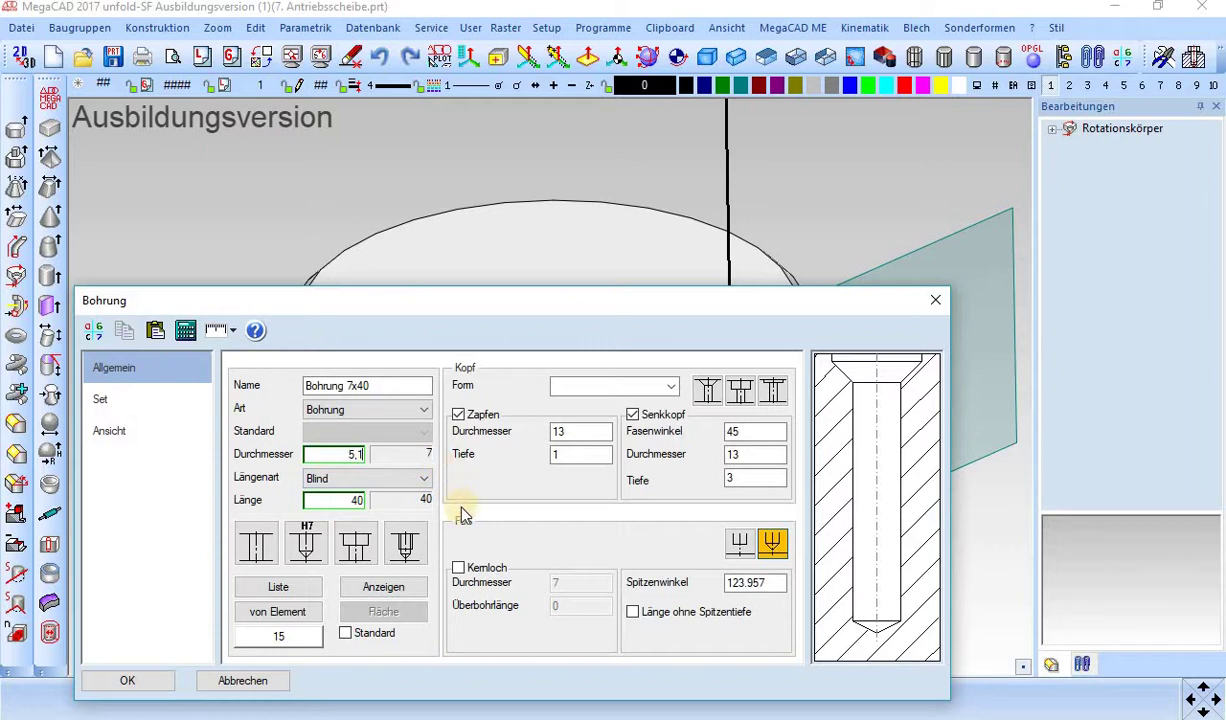
pyautogui.doubleClick(341, 498)
pyautogui.write('10')
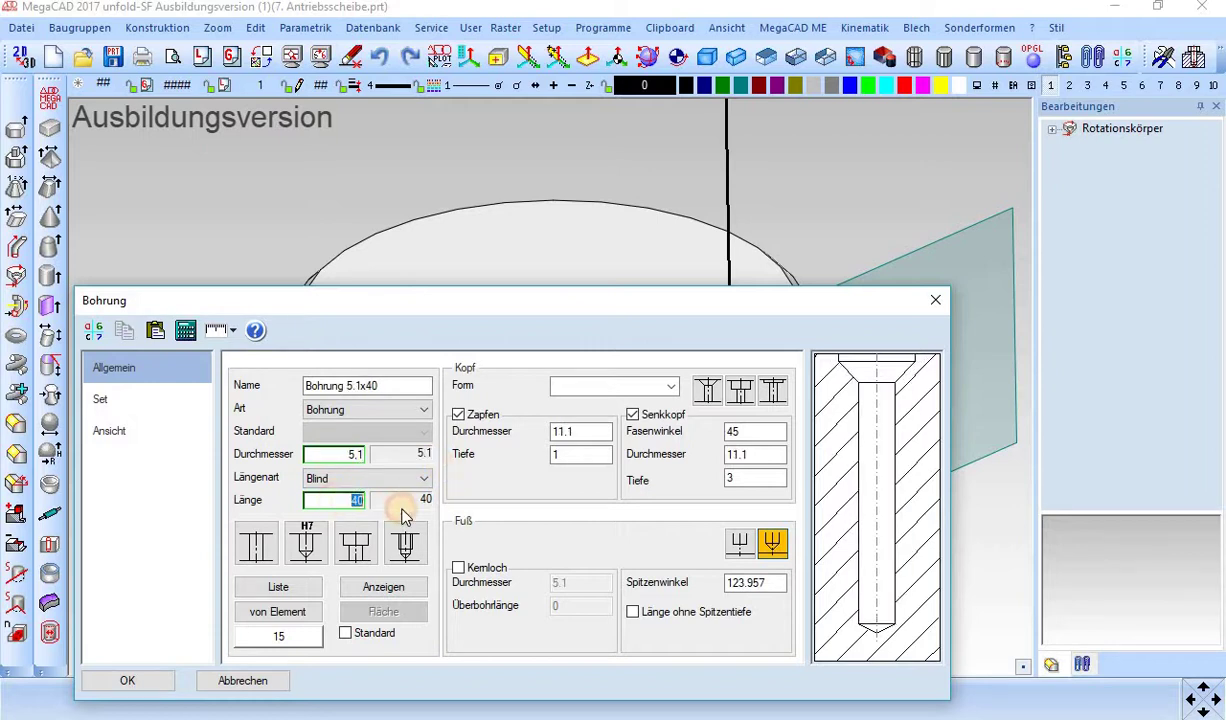
pyautogui.click(346, 453)
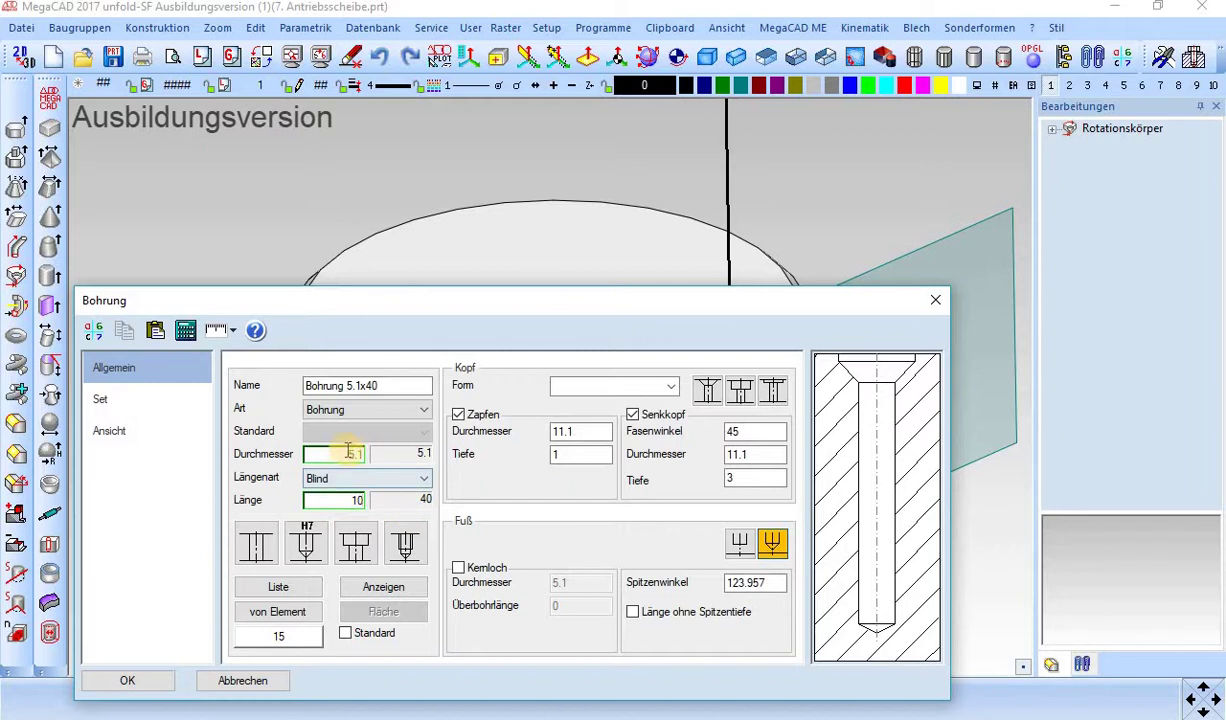
pyautogui.click(633, 416)
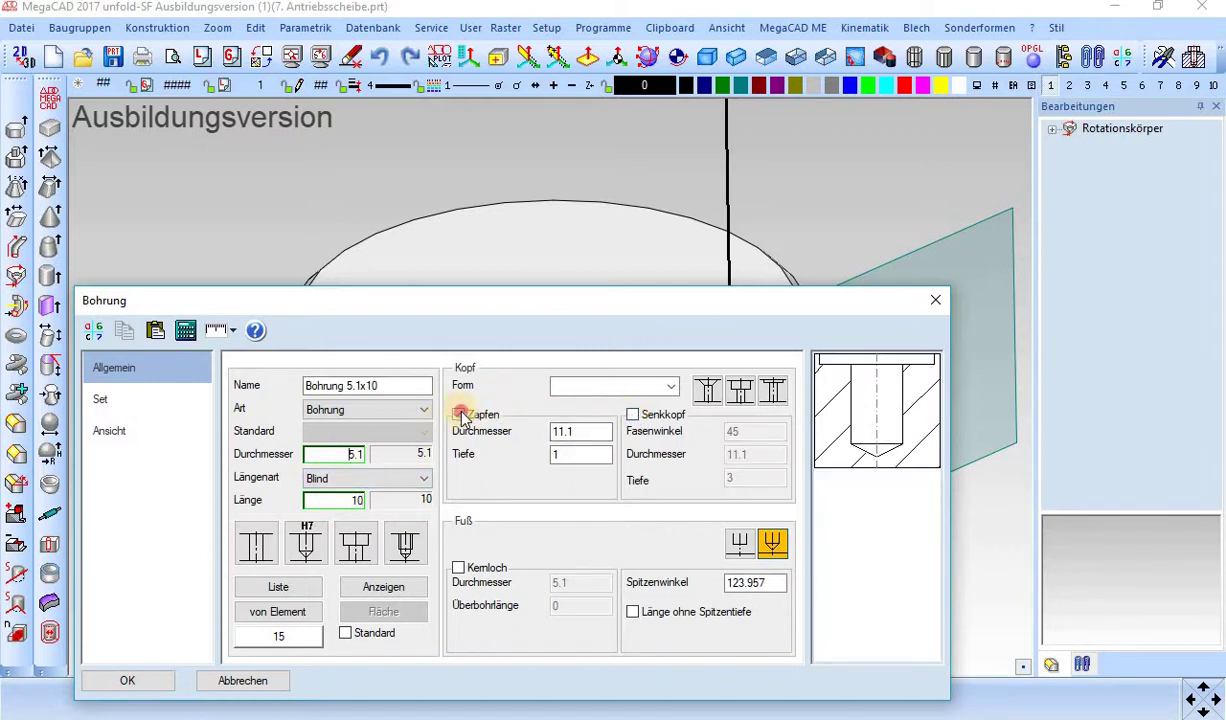
pyautogui.click(460, 415)
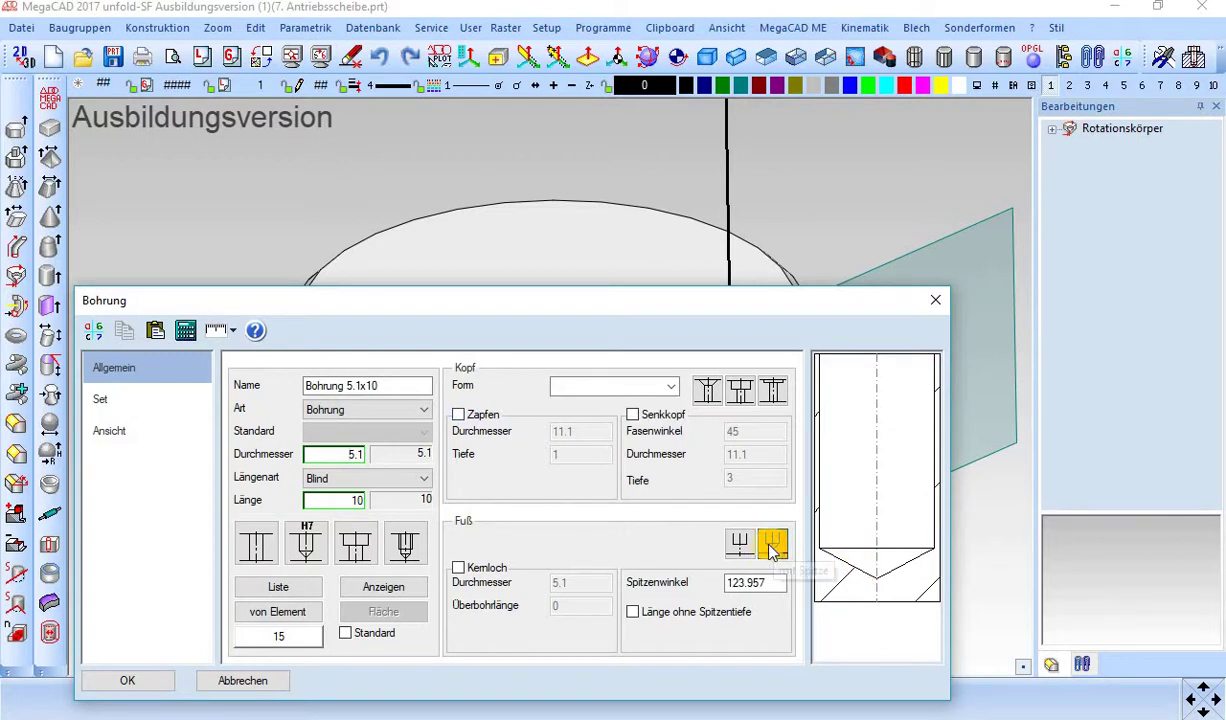
pyautogui.click(636, 580)
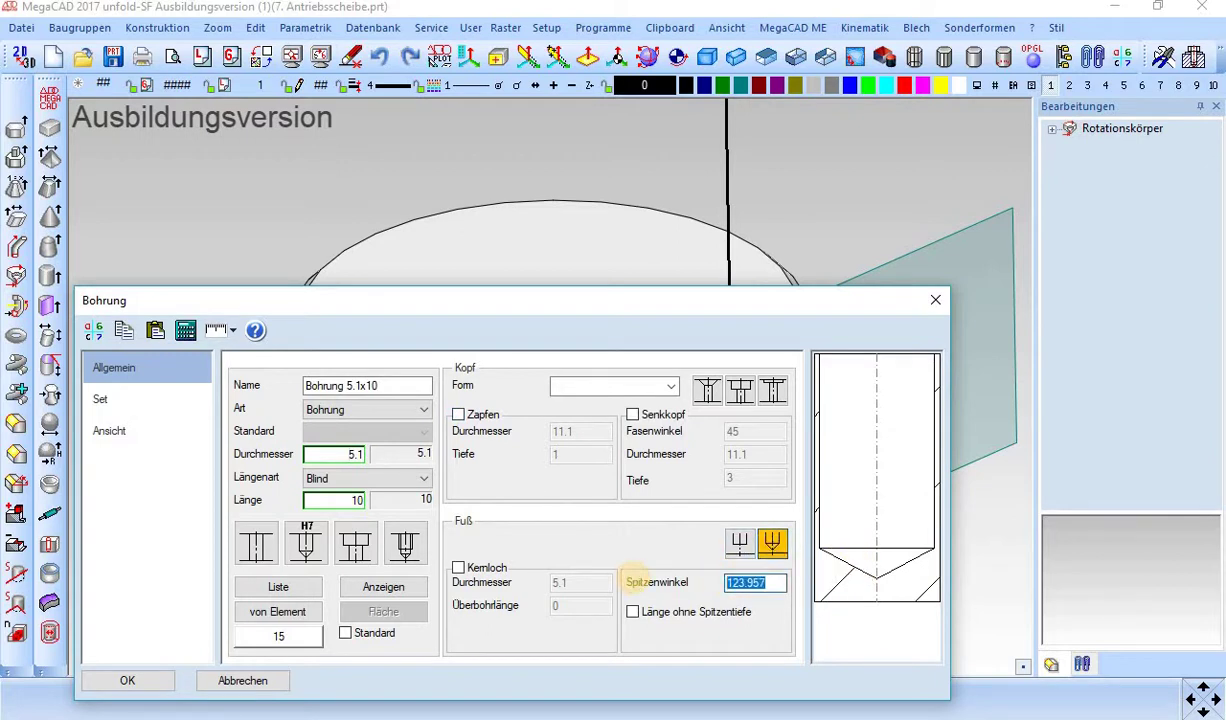
pyautogui.write('118')
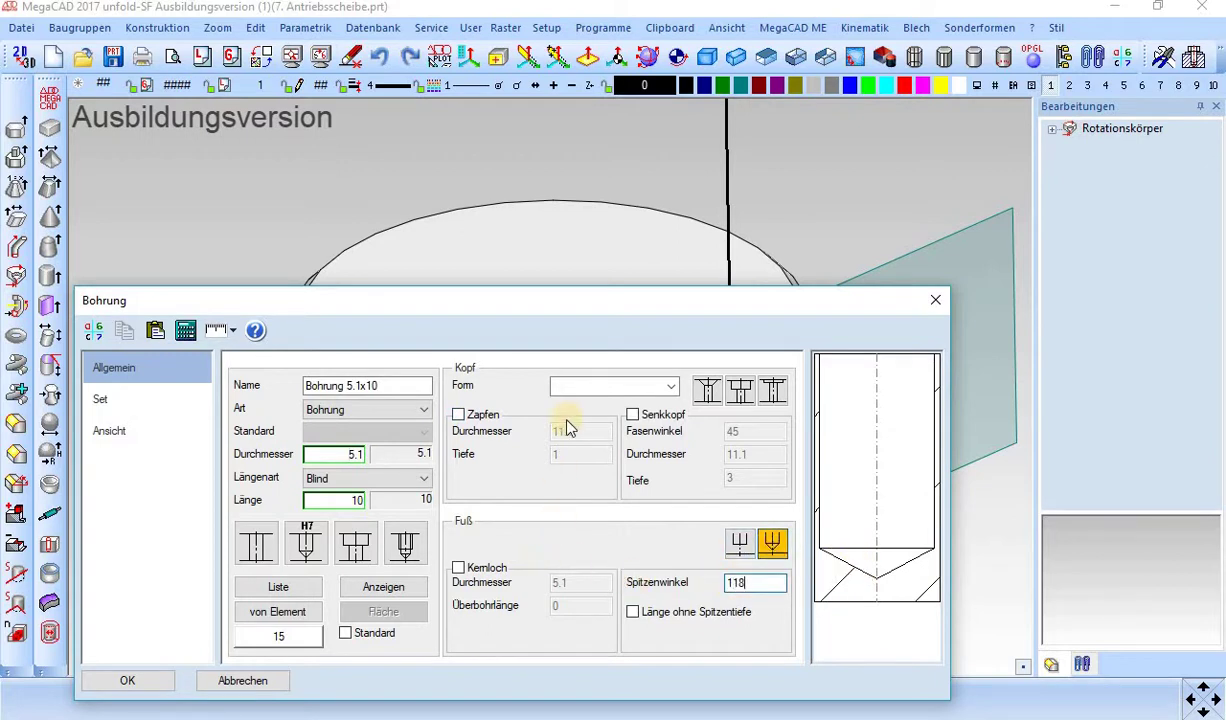
pyautogui.click(340, 456)
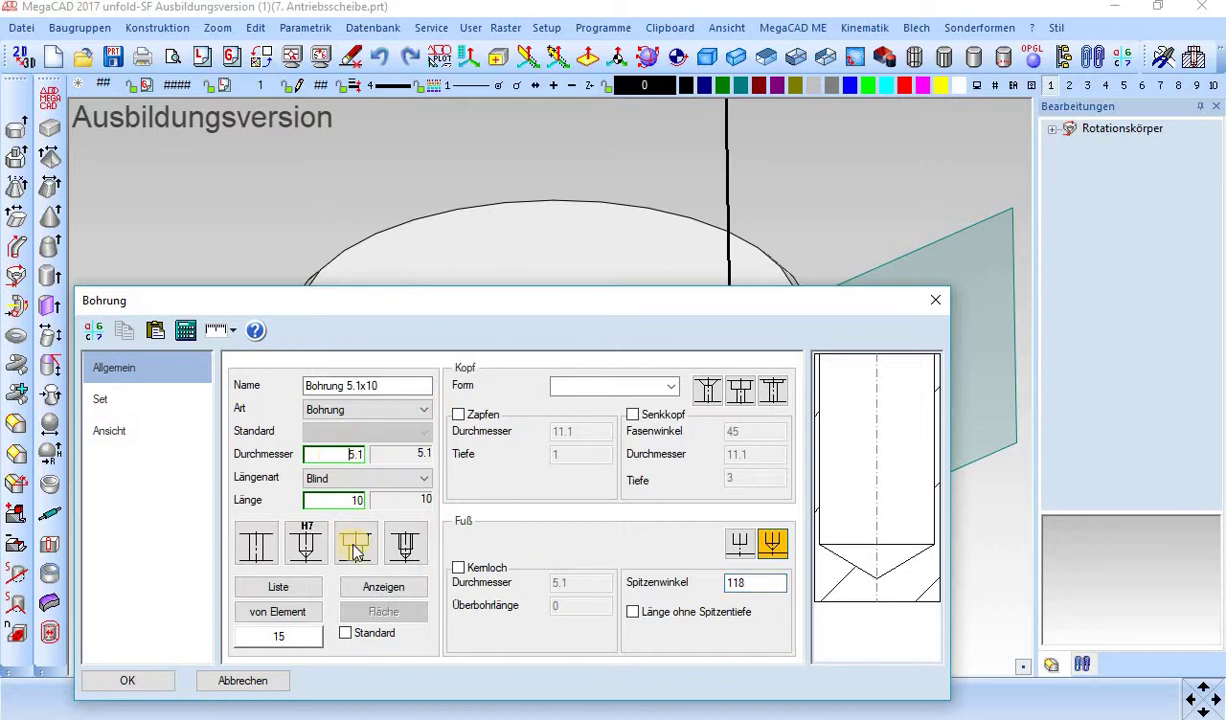
pyautogui.click(138, 680)
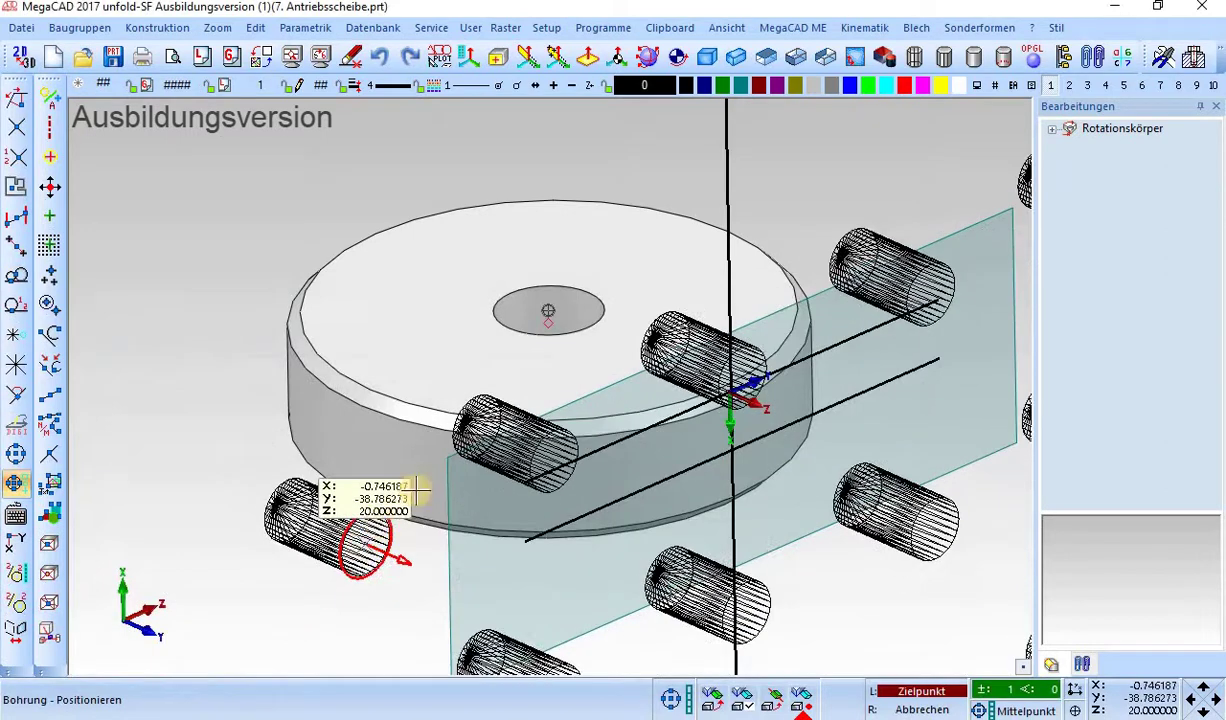
# Set the hole pattern type to ohne for a single hole.
pyautogui.scroll(-3, 320, 330)
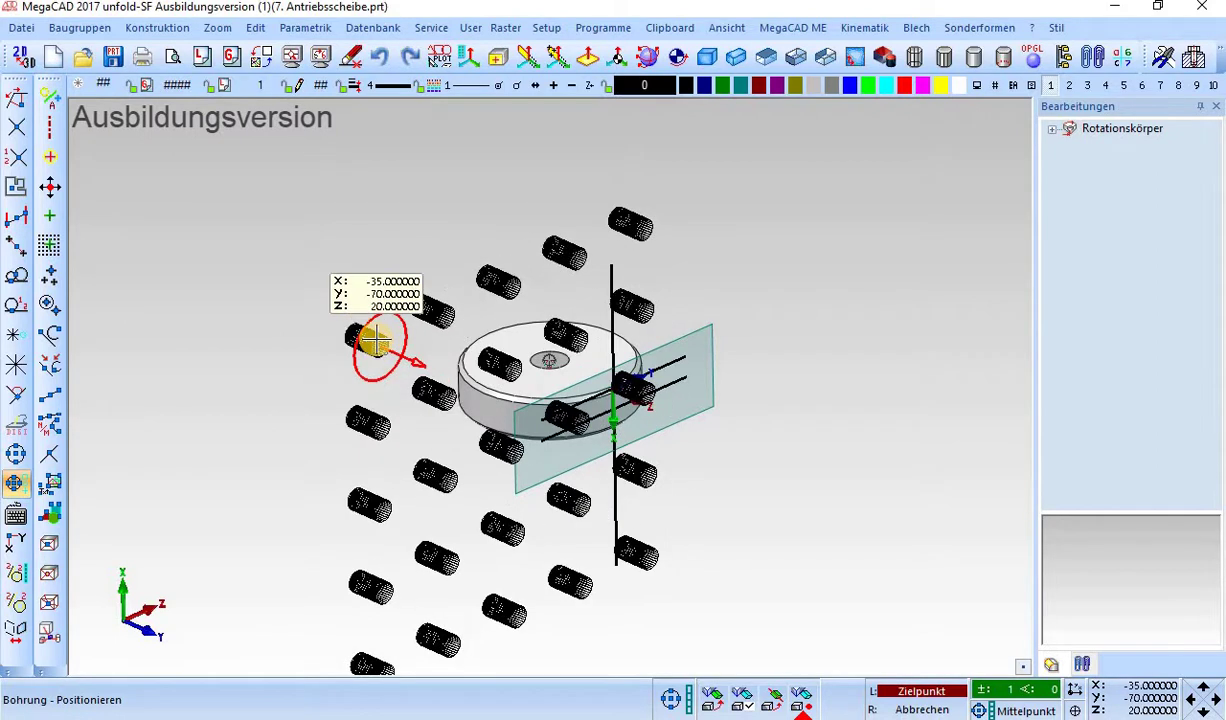
pyautogui.click(372, 343)
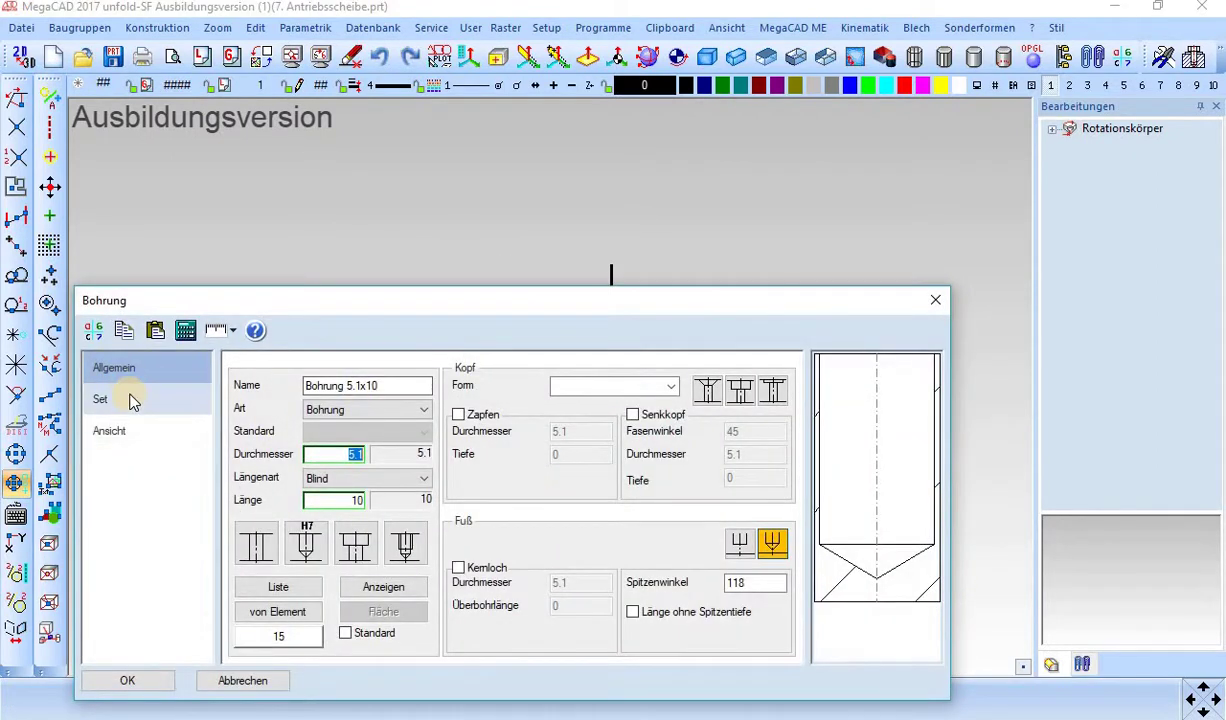
pyautogui.click(130, 398)
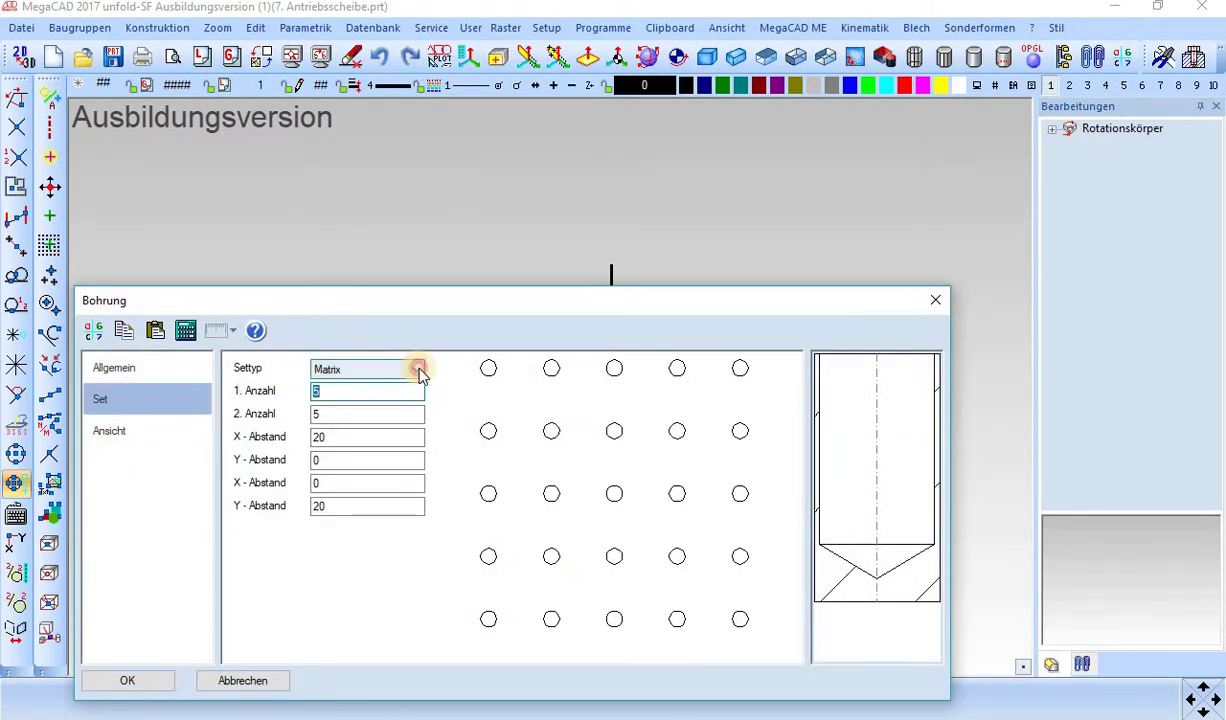
pyautogui.click(415, 369)
pyautogui.click(355, 440)
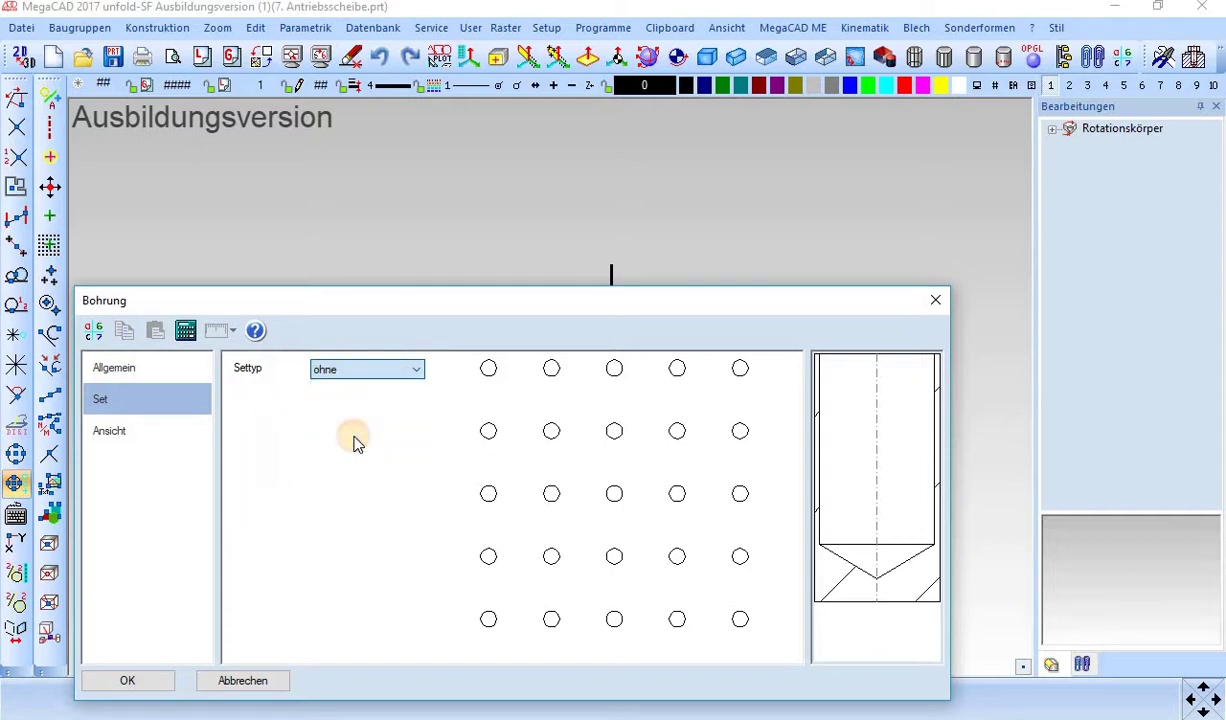
pyautogui.click(125, 681)
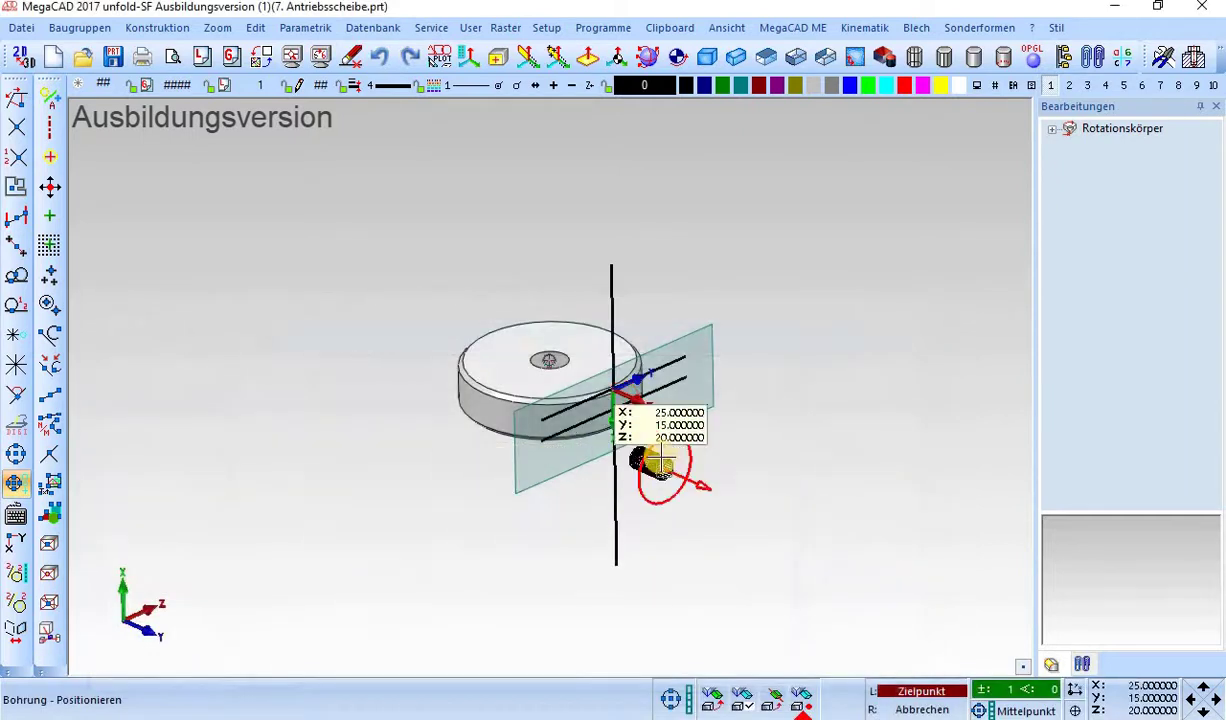
# Place the hole at the construction-line intersection and close the hole settings.
pyautogui.scroll(2, 635, 418)
pyautogui.scroll(2, 615, 405)
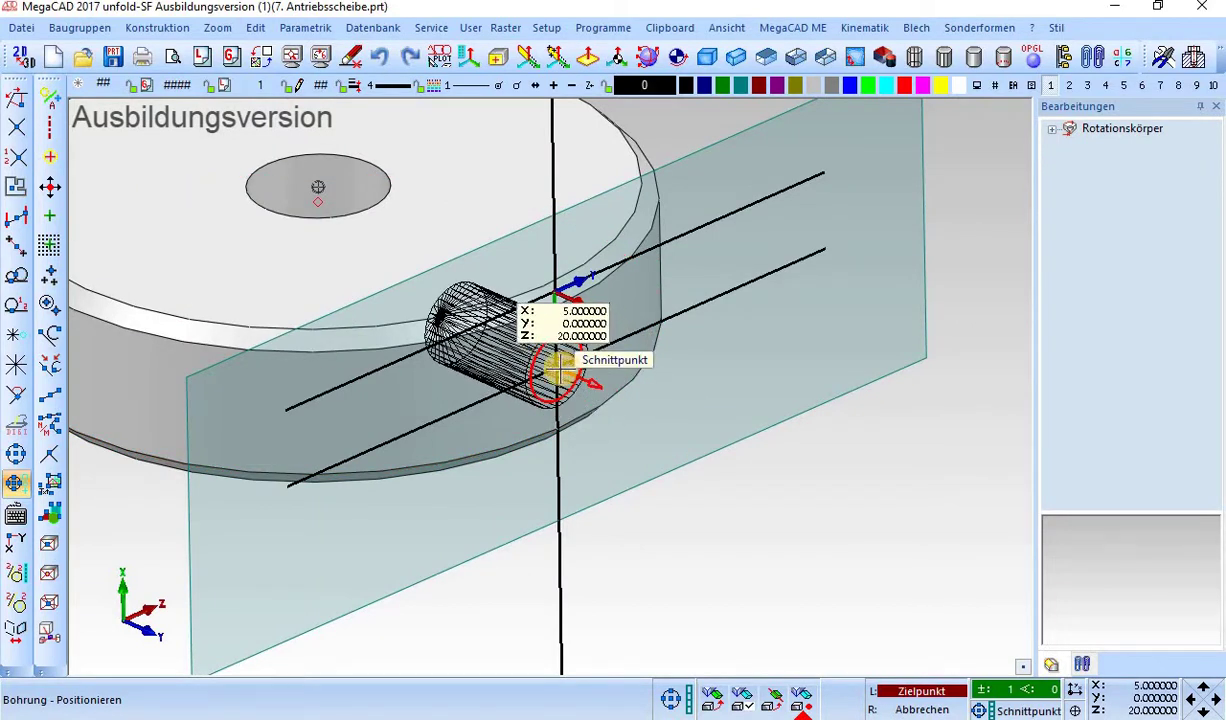
pyautogui.click(563, 371)
pyautogui.scroll(-3, 733, 485)
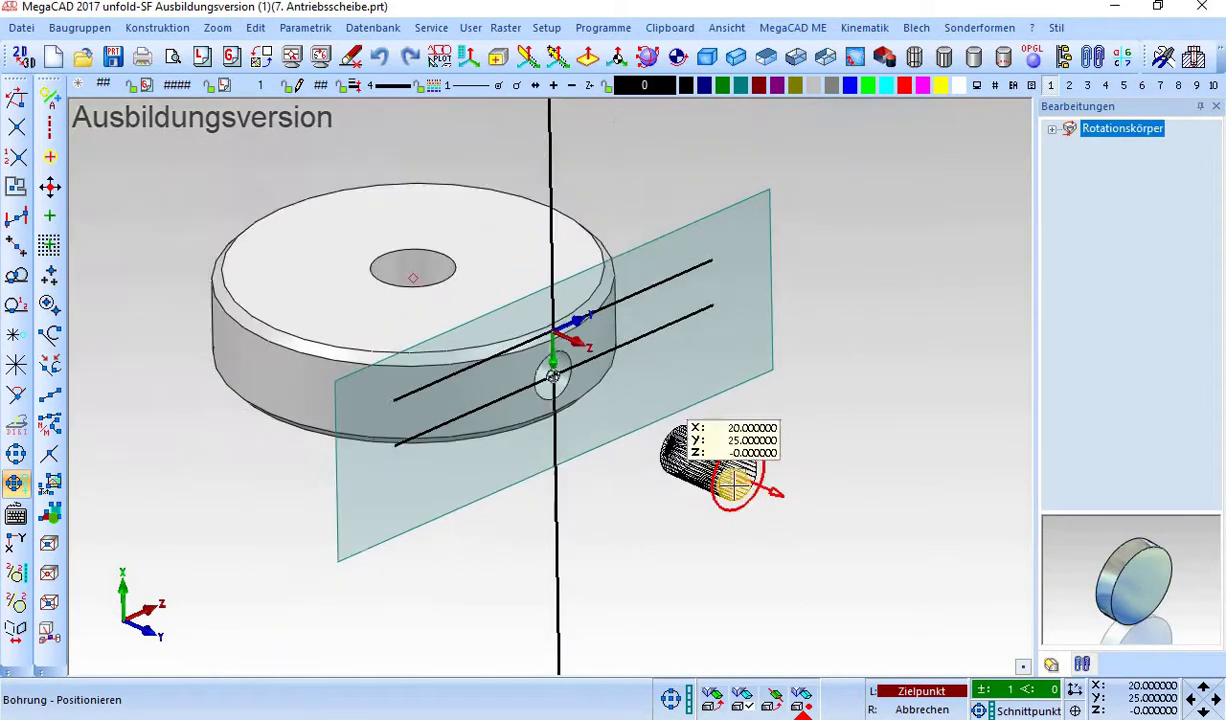
pyautogui.rightClick(556, 446)
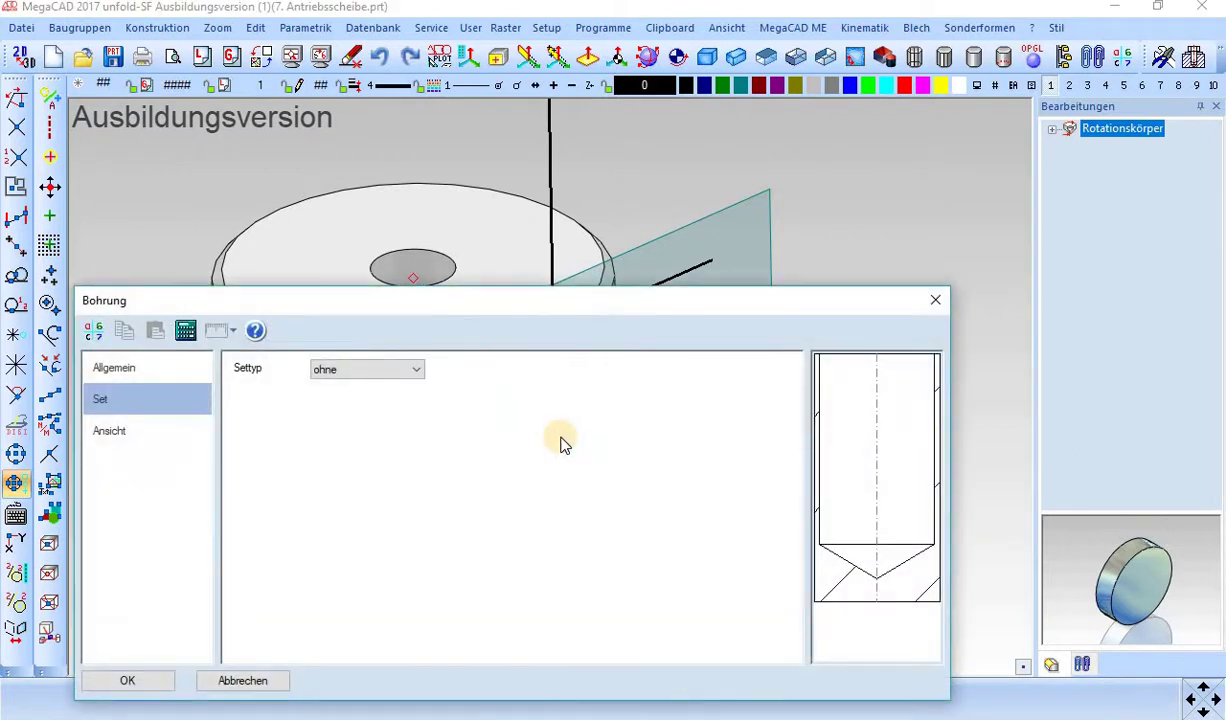
pyautogui.click(245, 677)
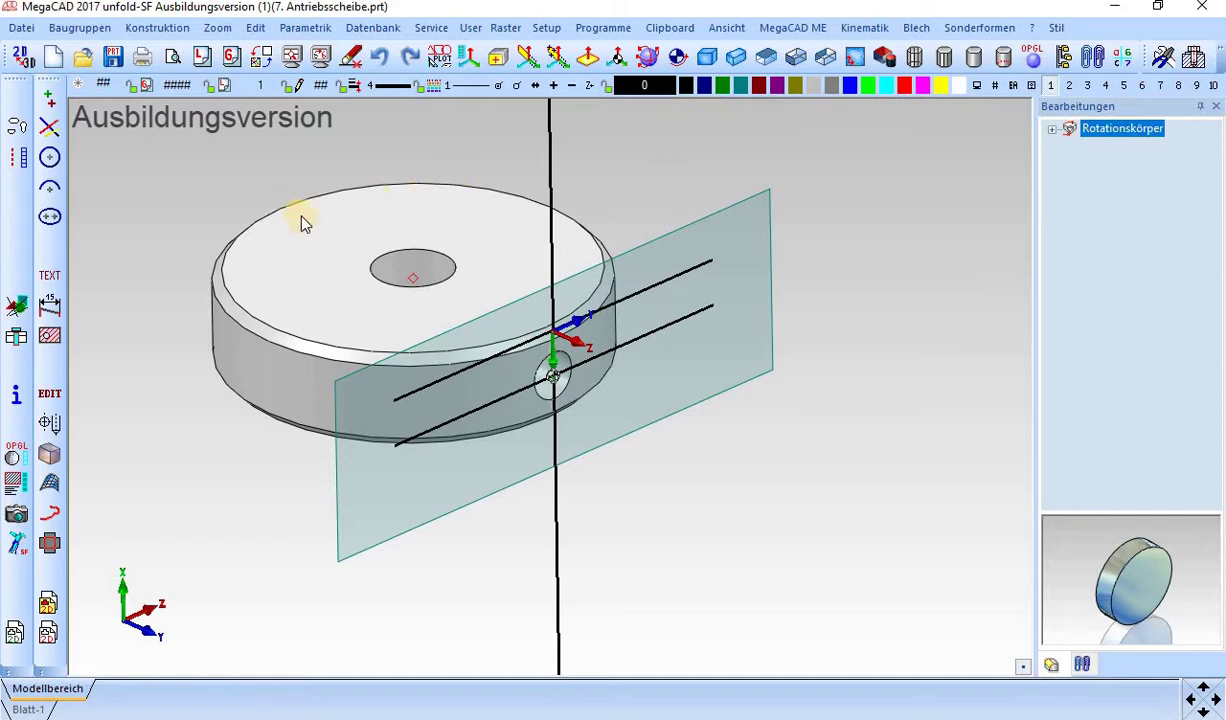
# Reset the working plane reference point to X 0, Y 0, Z -40 in the coordinate fields.
pyautogui.click(551, 330)
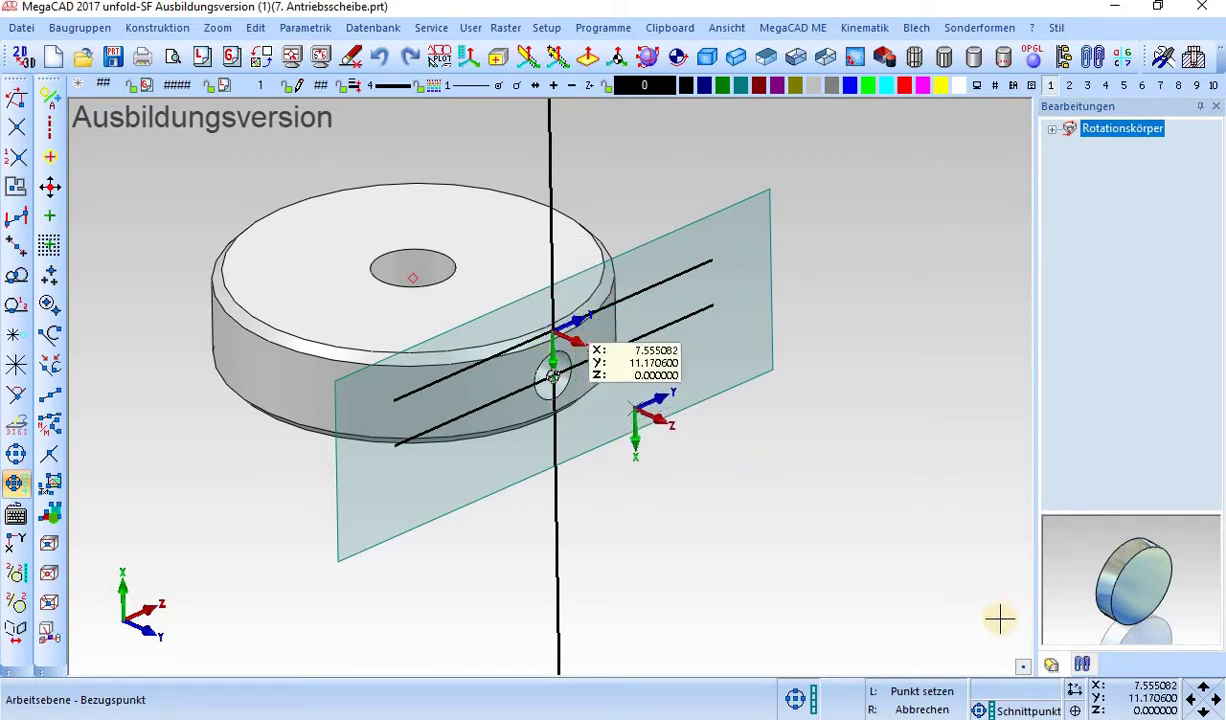
pyautogui.click(1146, 686)
pyautogui.write('0')
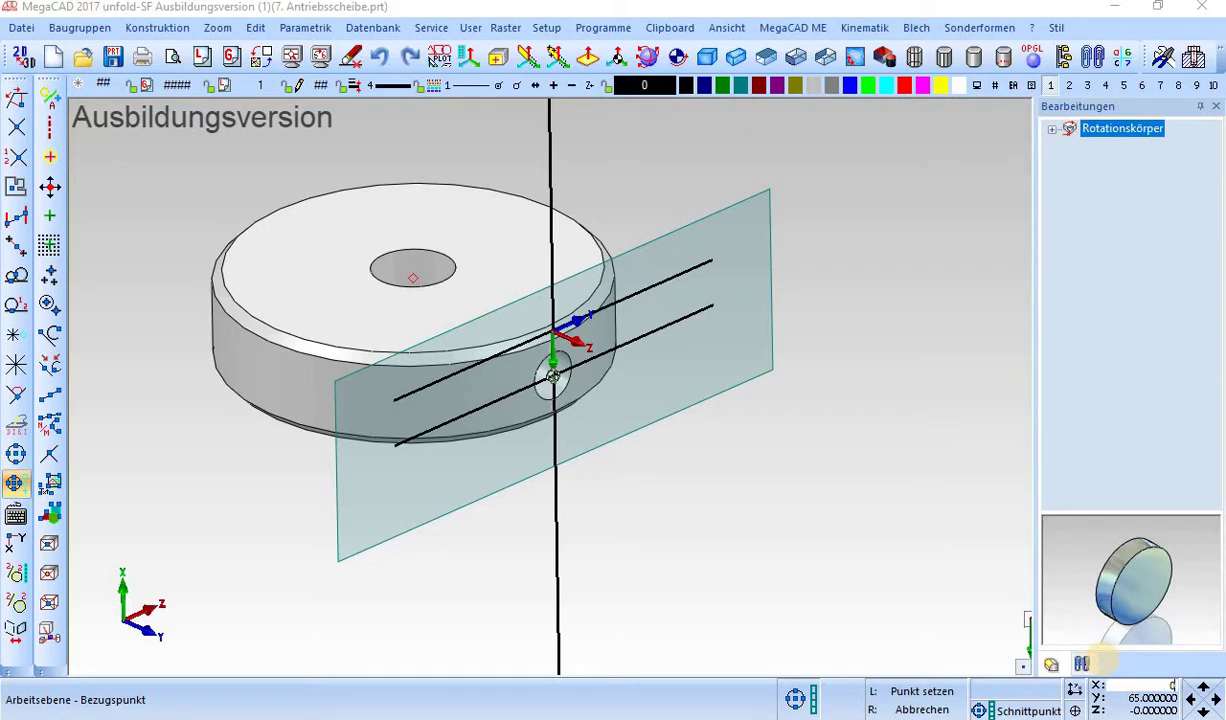
pyautogui.press('Tab')
pyautogui.write('0')
pyautogui.press('Tab')
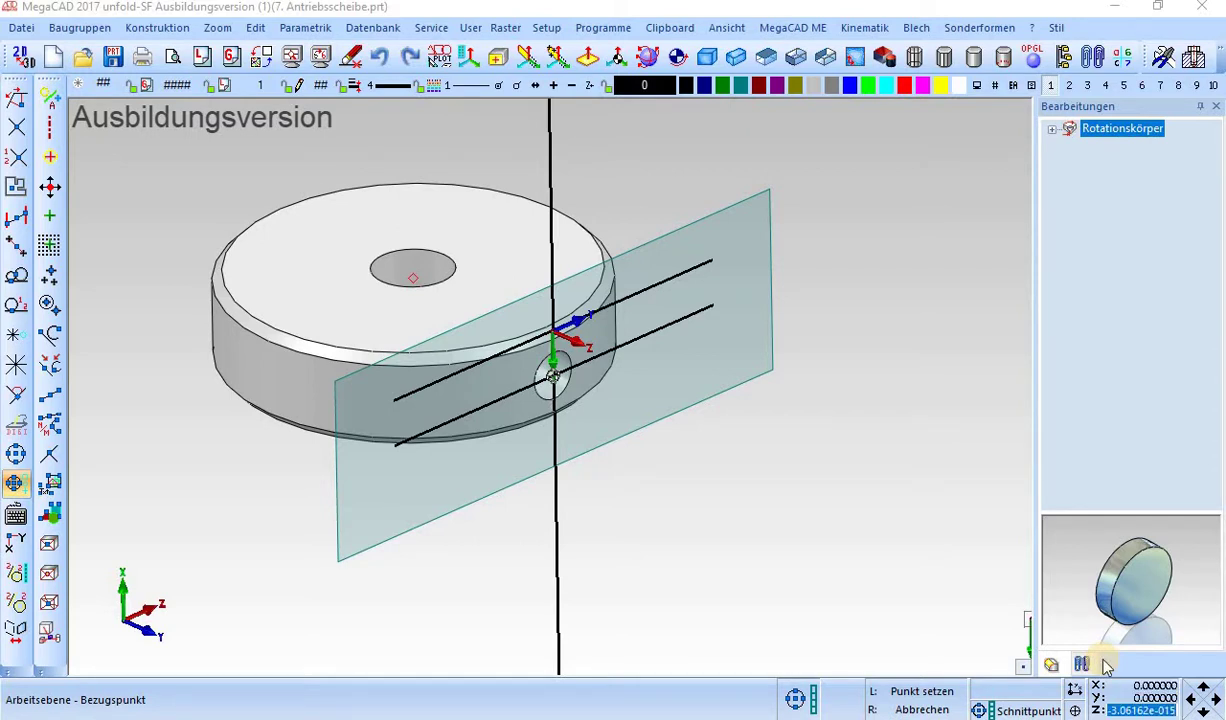
pyautogui.press('BackSpace')
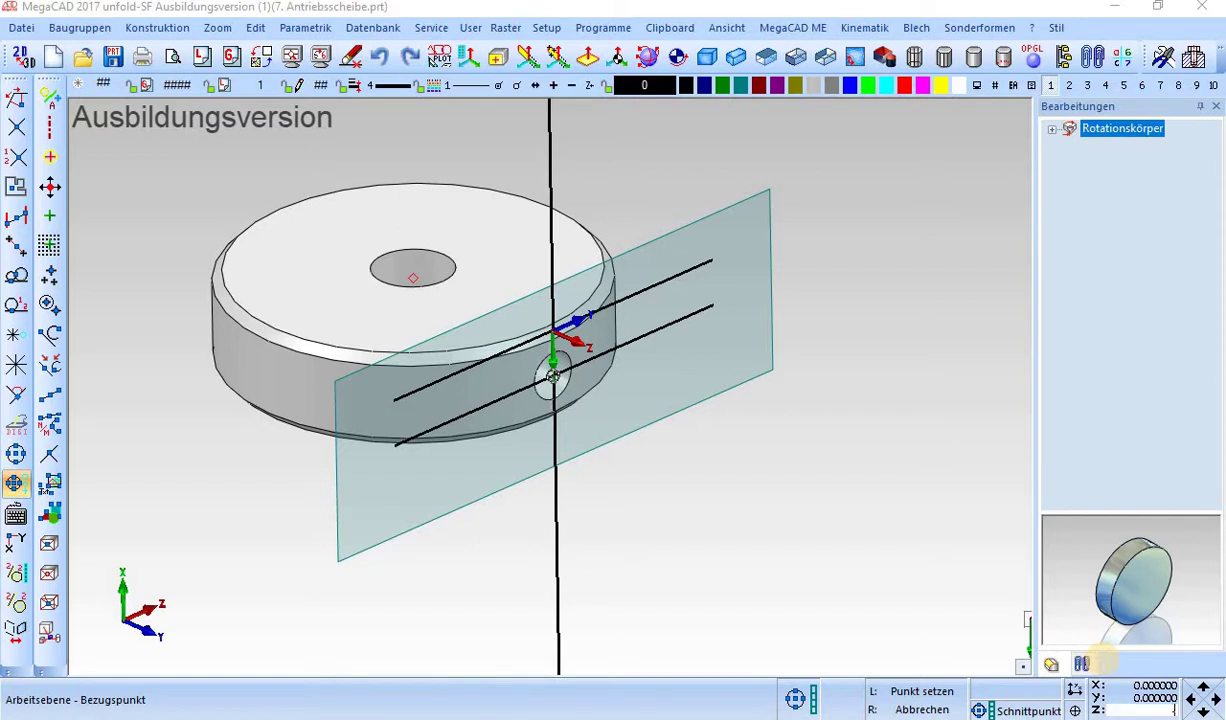
pyautogui.write('0')
pyautogui.press('Tab')
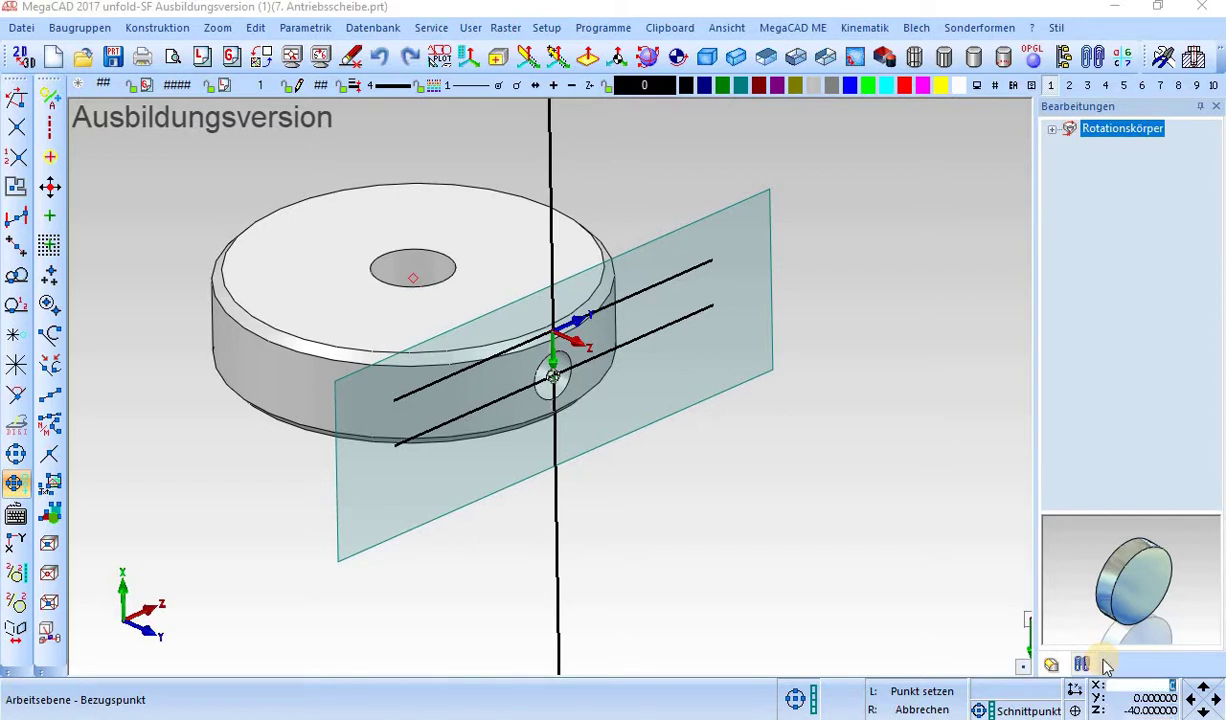
pyautogui.press('Return')
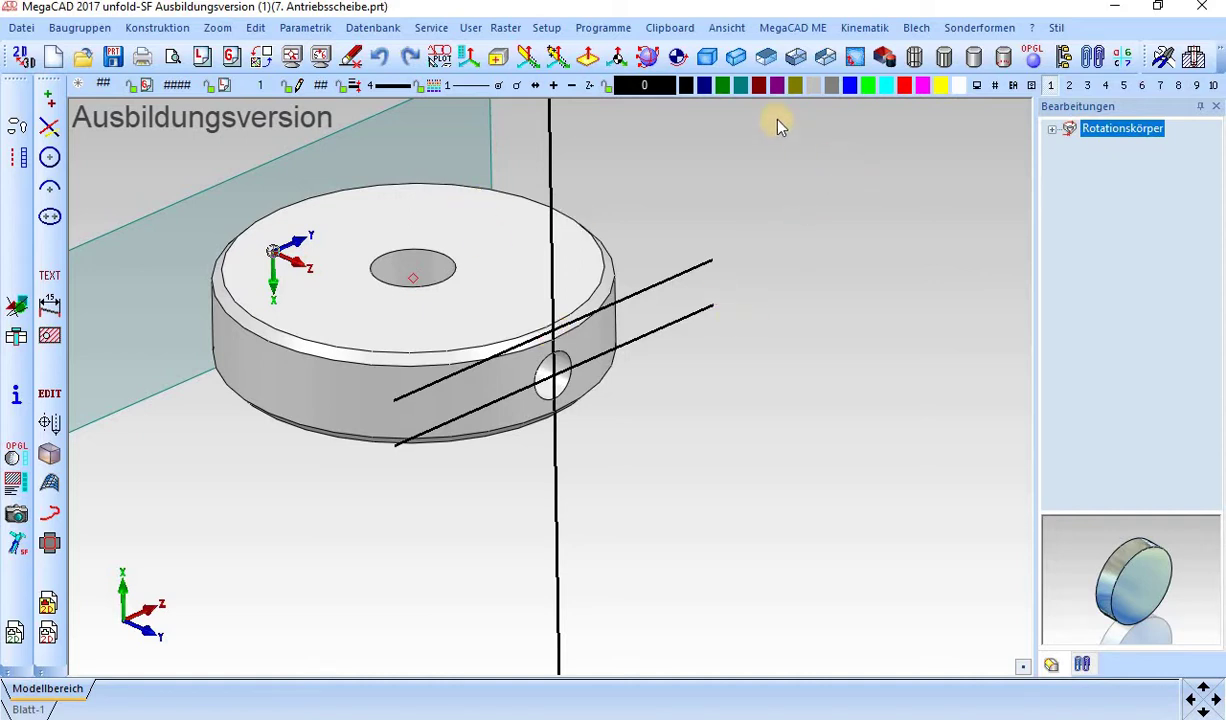
# Orbit to a tilted 3D view and flip the working plane so Y points down.
pyautogui.click(855, 57)
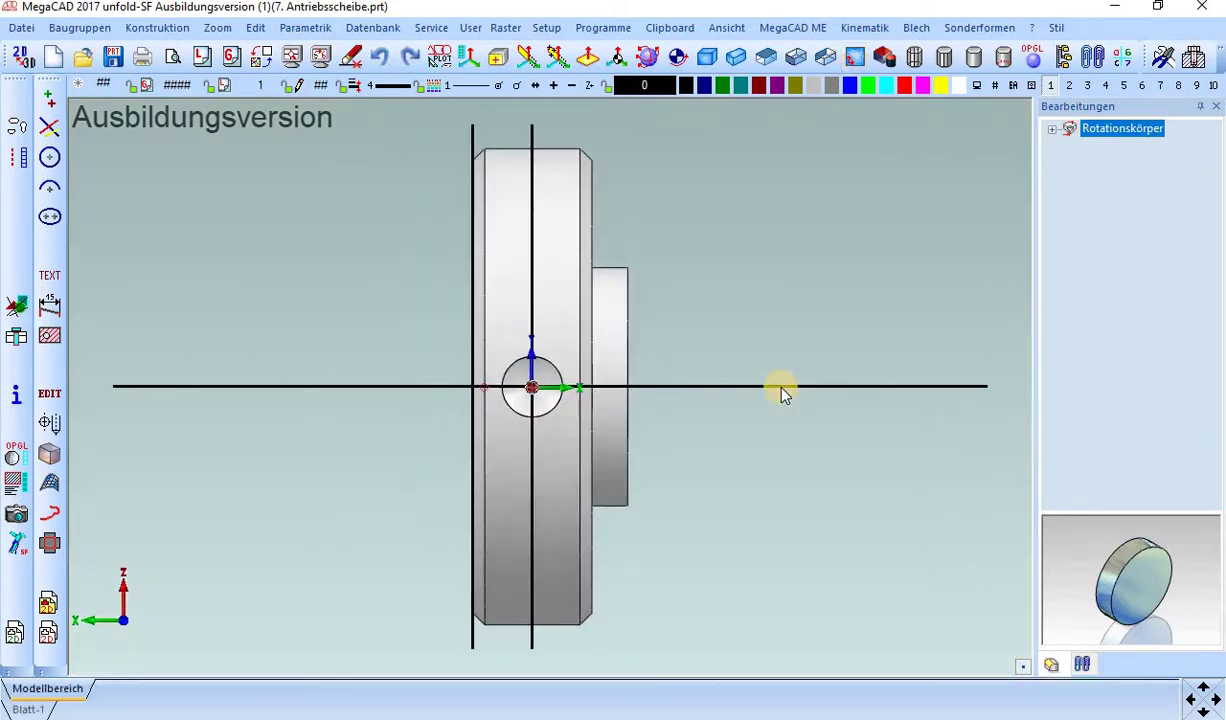
pyautogui.click(677, 58)
pyautogui.moveTo(566, 315)
pyautogui.mouseDown()
pyautogui.moveTo(416, 309)
pyautogui.moveTo(525, 352)
pyautogui.mouseUp()
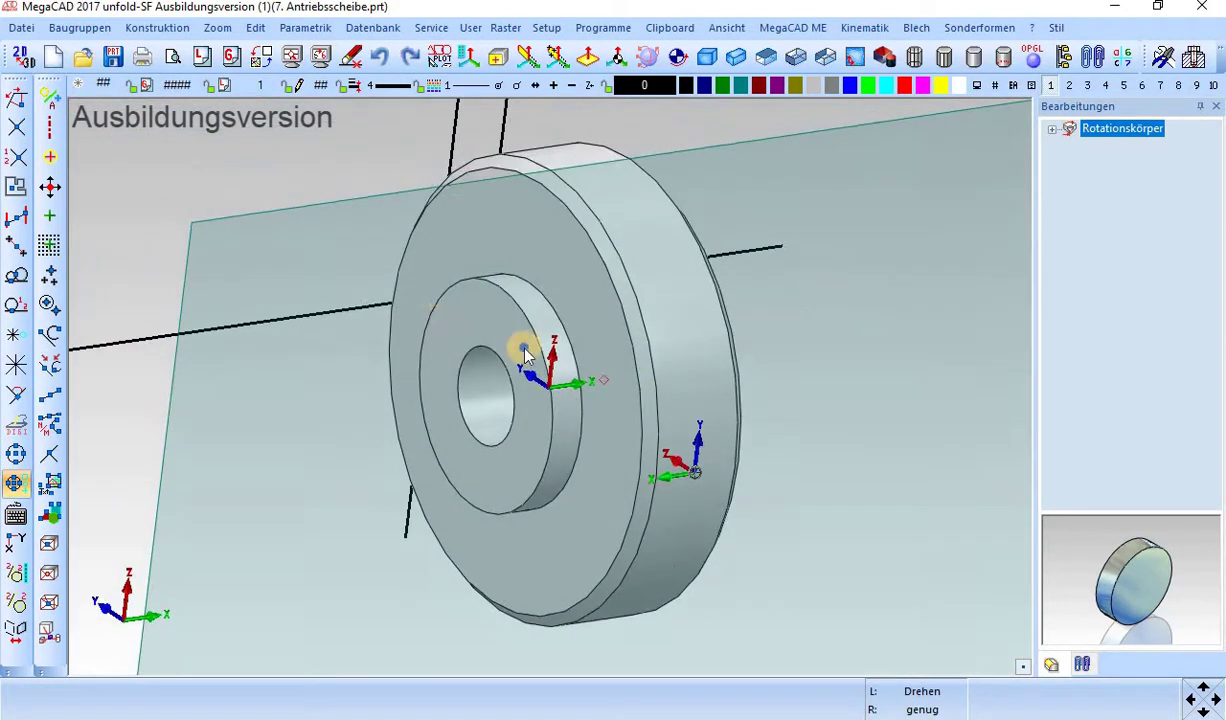
pyautogui.rightClick(678, 505)
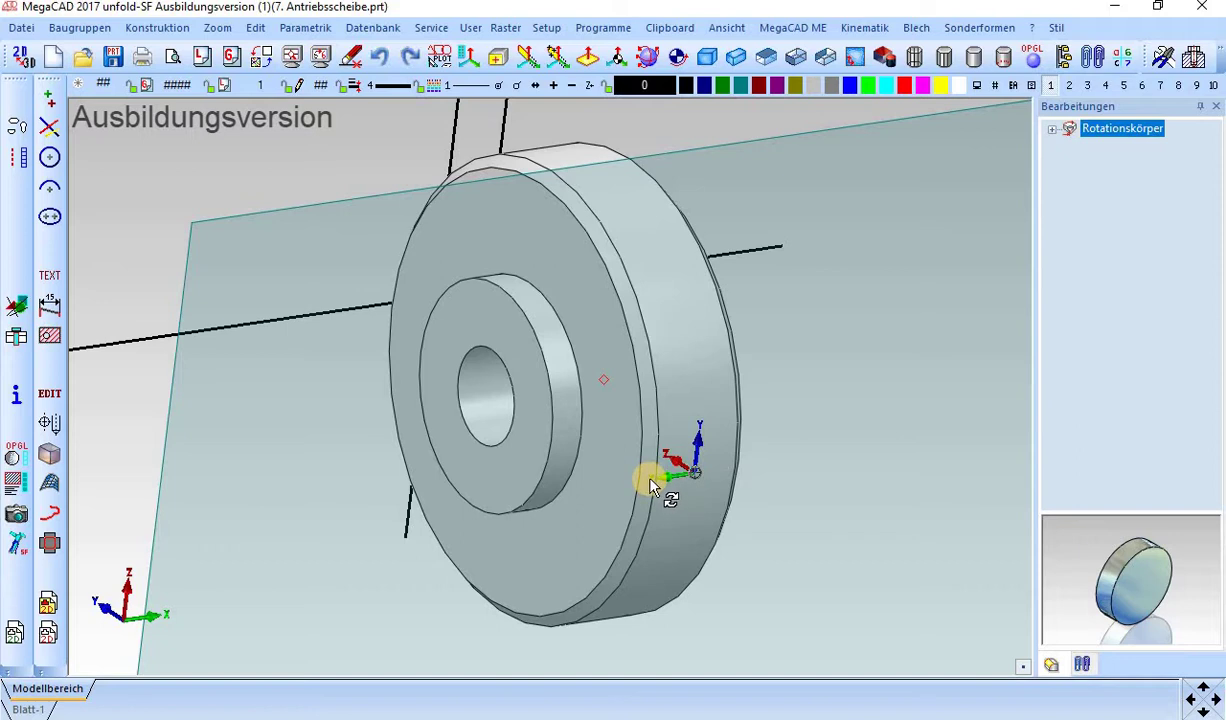
pyautogui.click(650, 485)
pyautogui.click(650, 485)
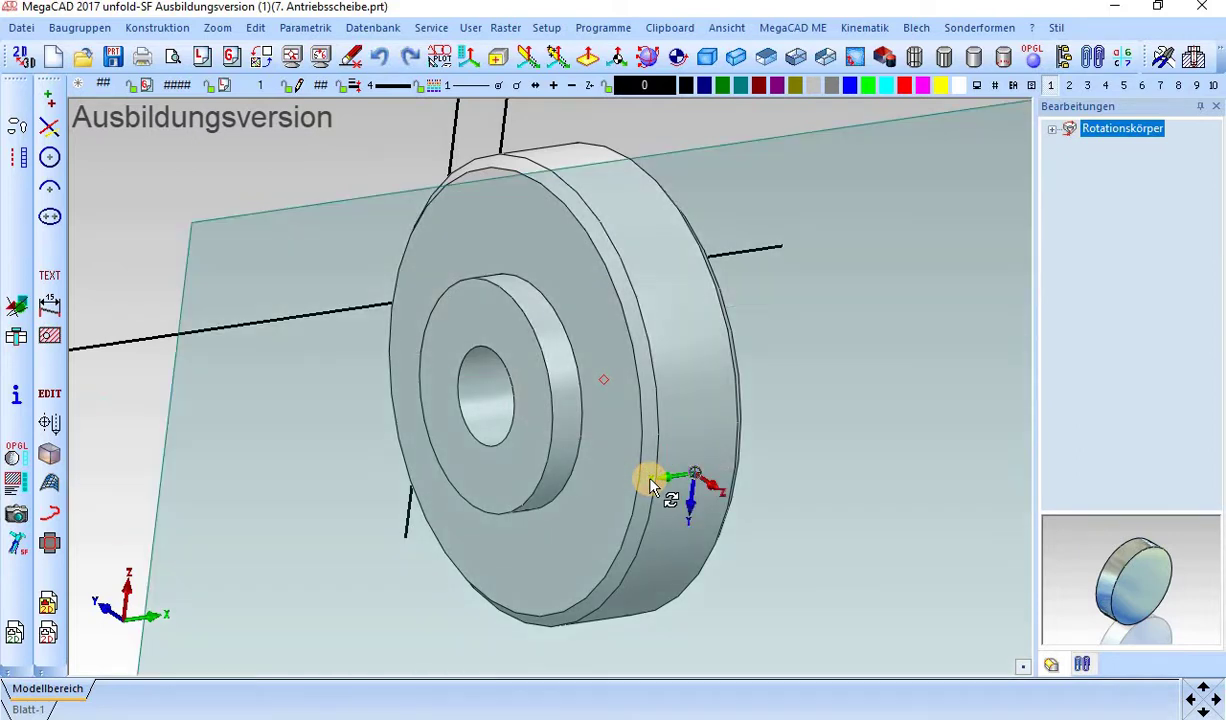
pyautogui.scroll(-3, 650, 485)
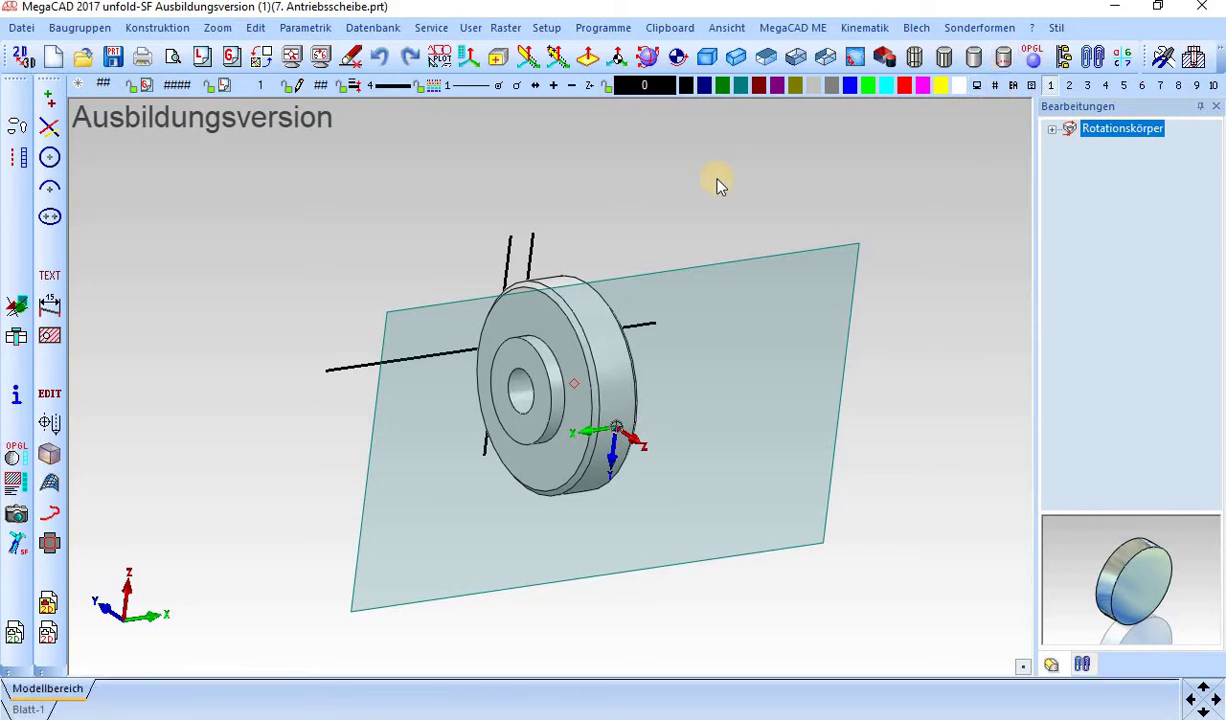
# Display the disc in Hiddenline komplett and view the working plane face-on.
pyautogui.click(1033, 57)
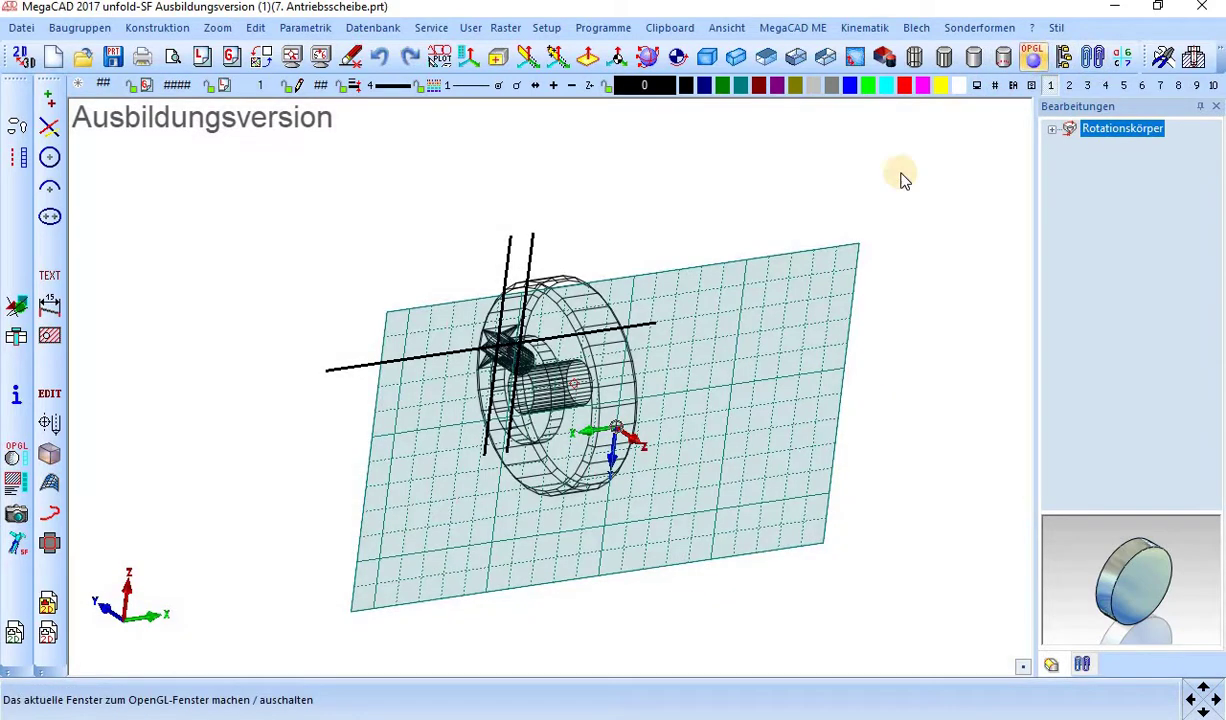
pyautogui.click(970, 62)
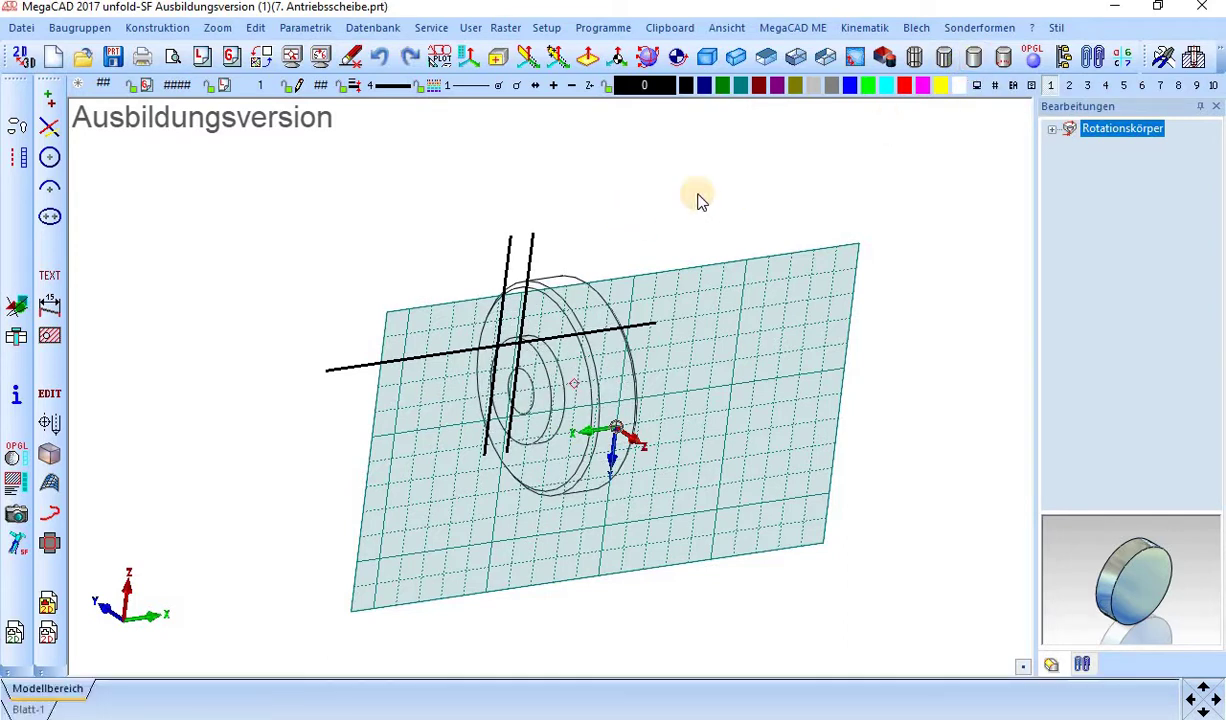
pyautogui.click(825, 57)
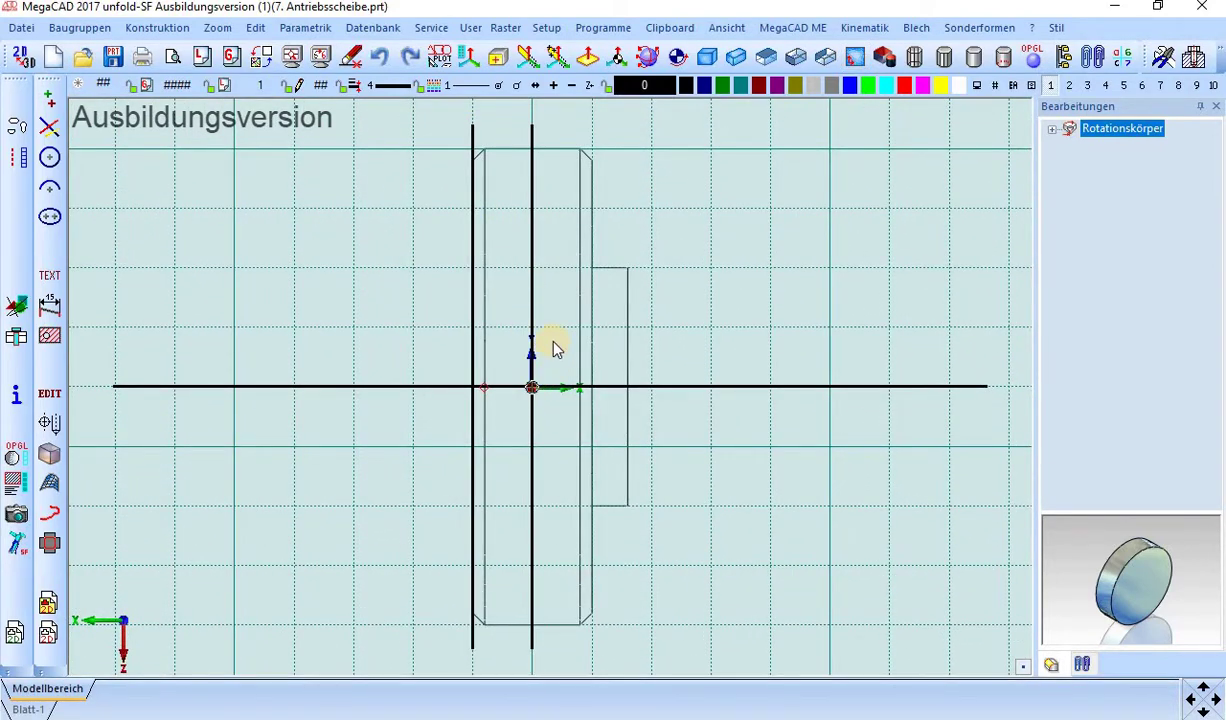
pyautogui.scroll(-1, 555, 347)
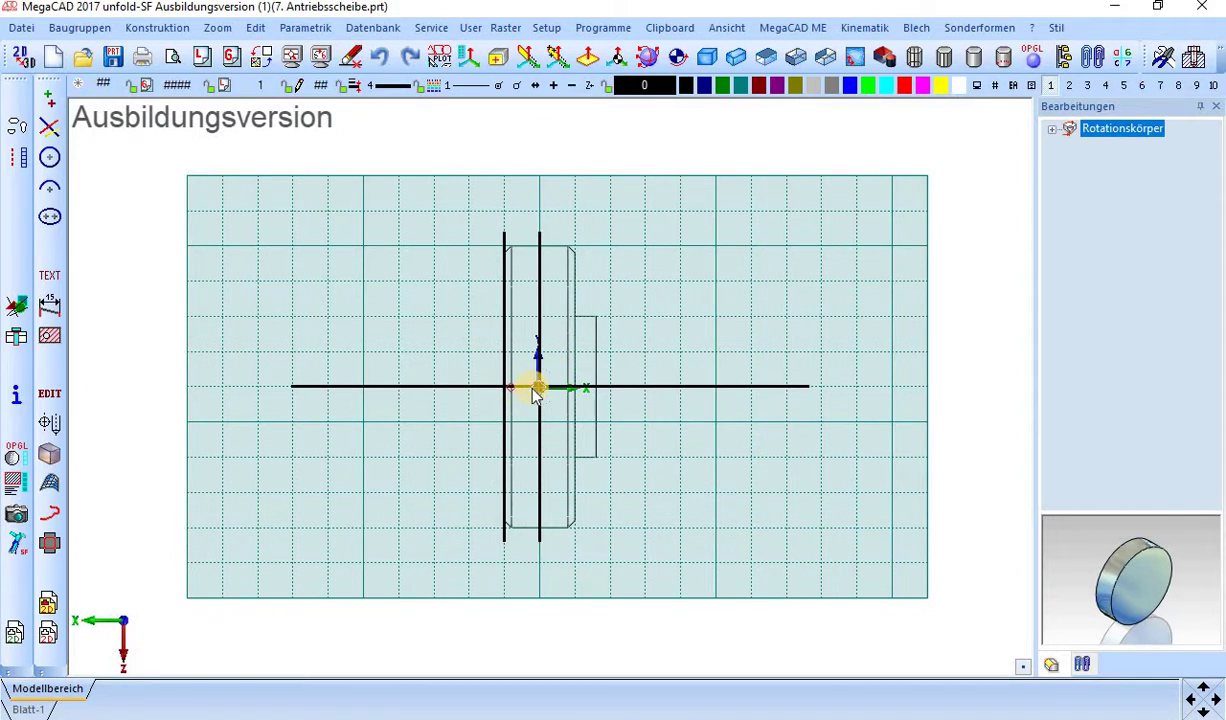
# Drill a 5.1 × 10 mm blind Bohrung at the working plane's origin.
pyautogui.click(50, 455)
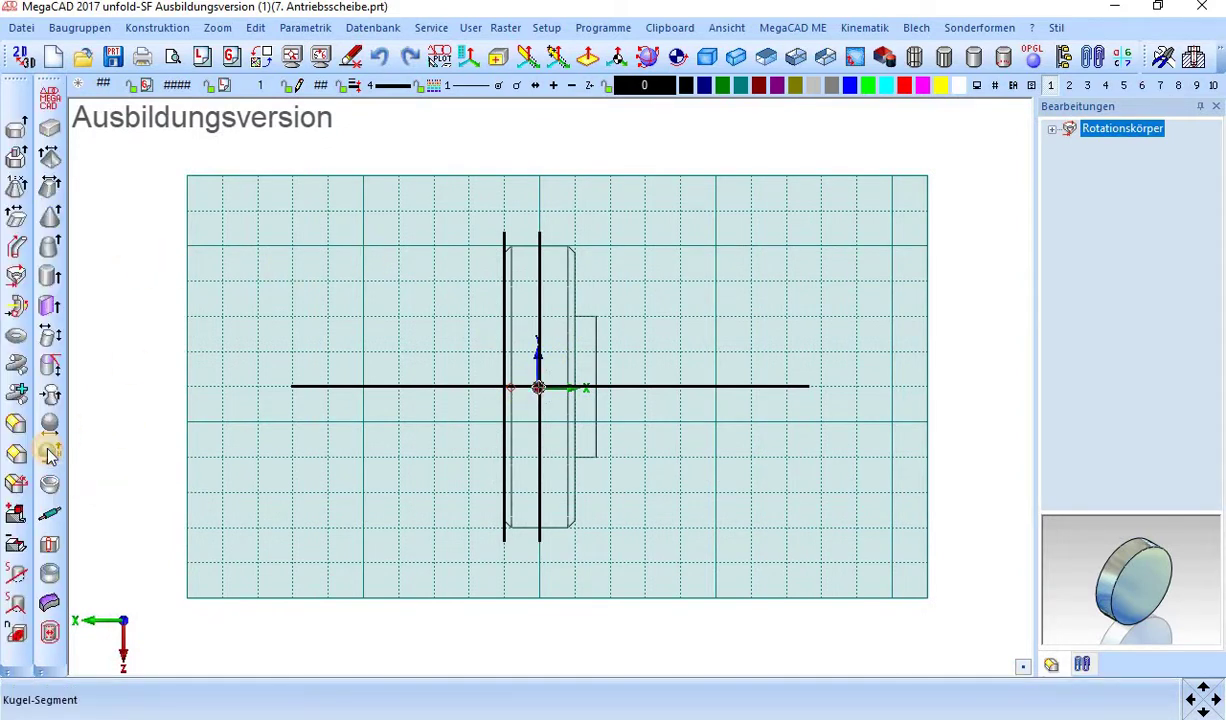
pyautogui.click(50, 543)
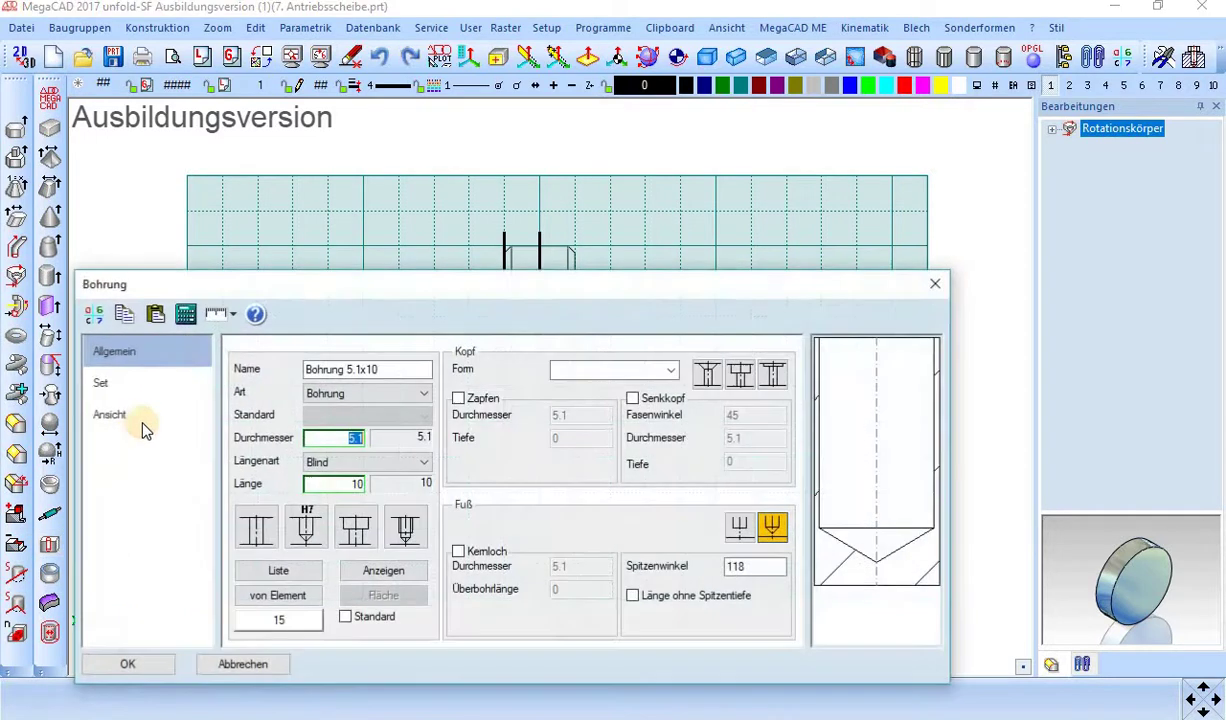
pyautogui.click(125, 668)
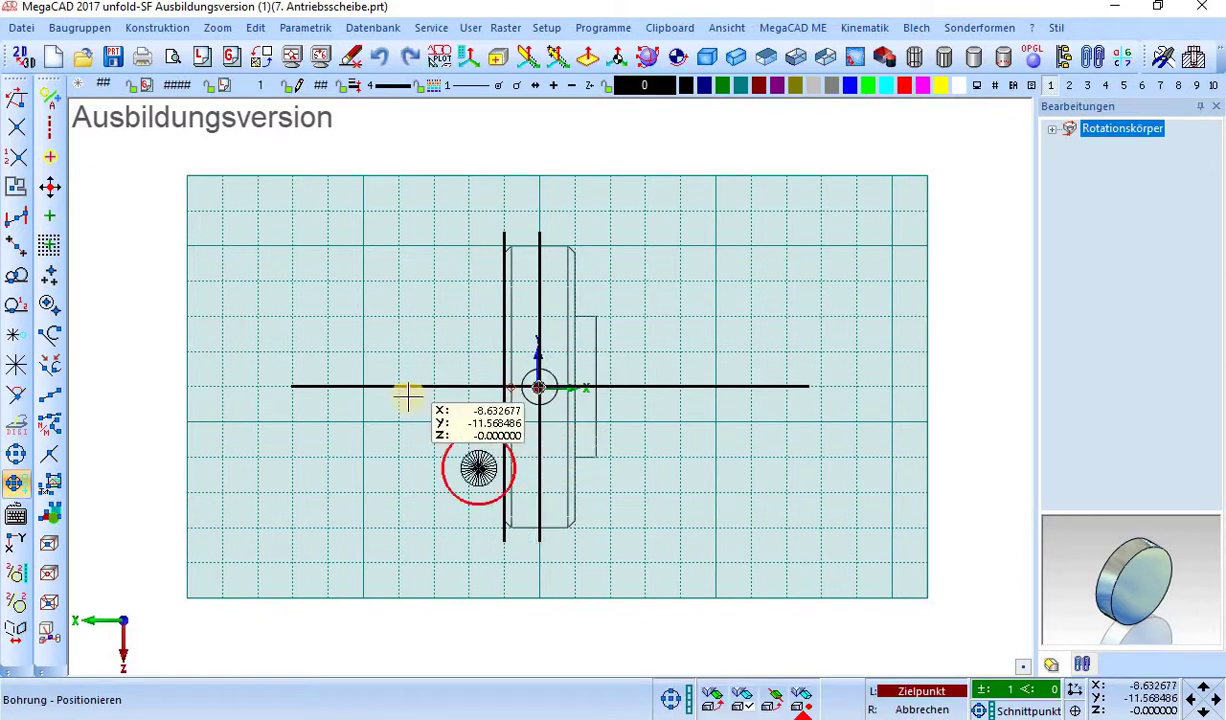
pyautogui.click(411, 334)
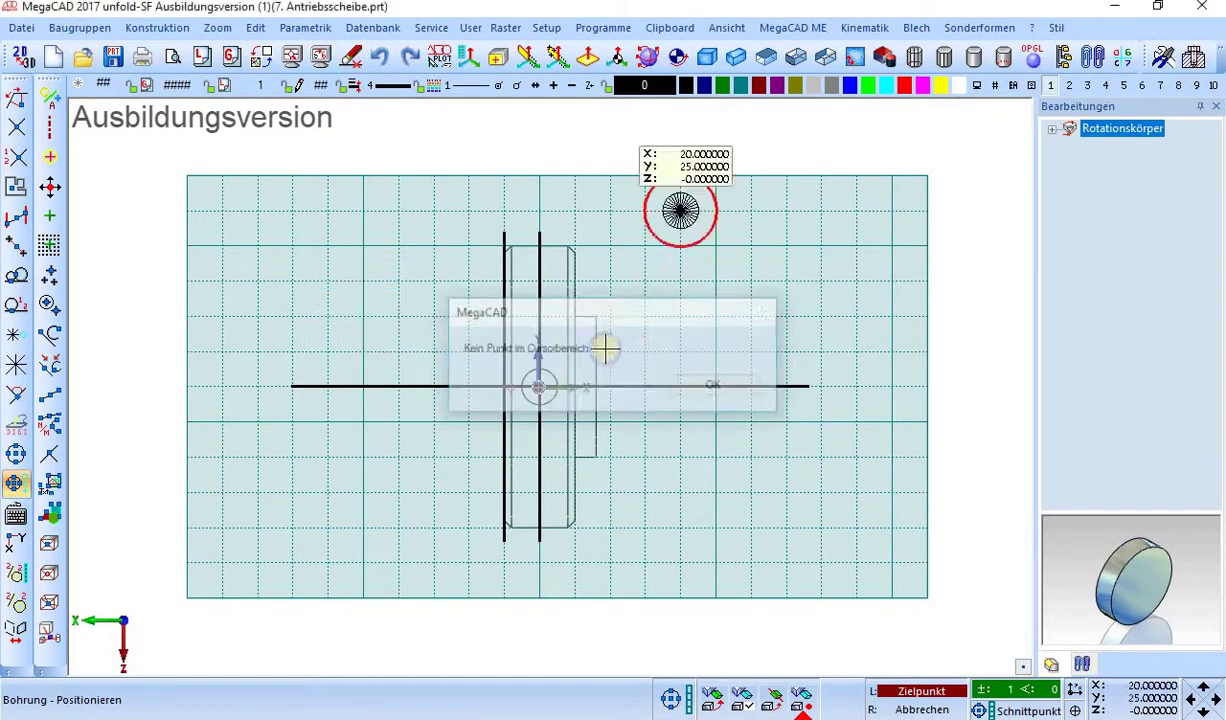
pyautogui.click(648, 345)
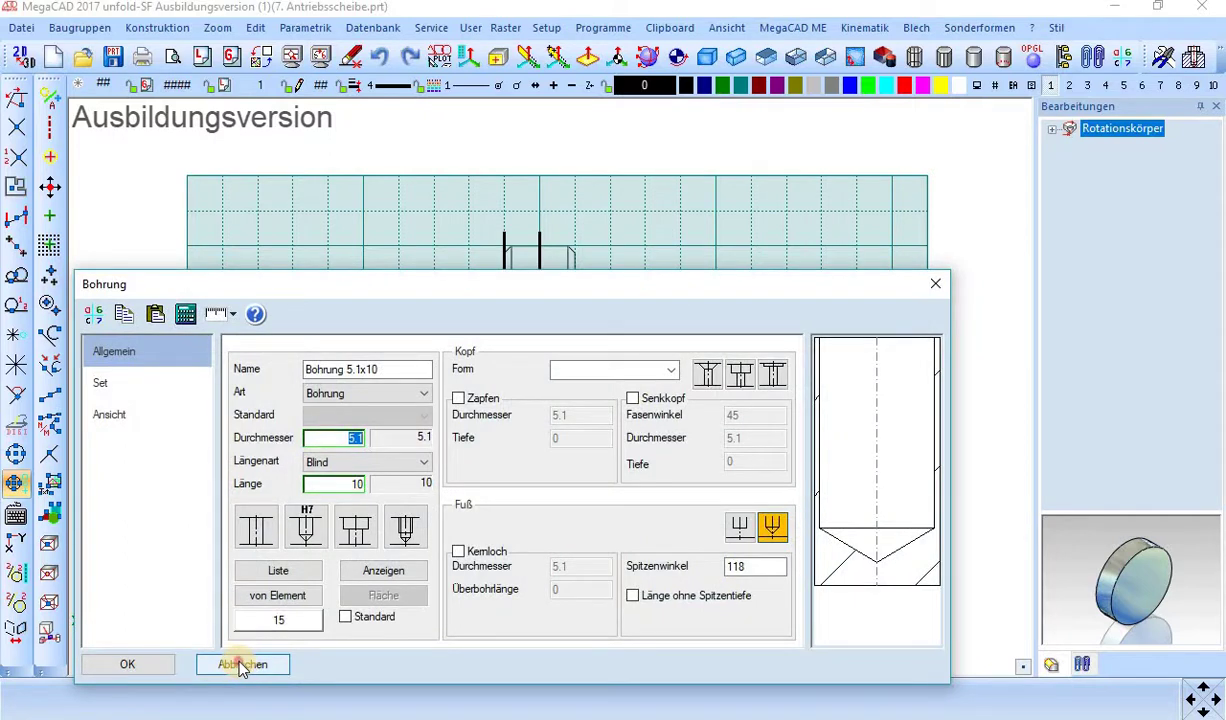
pyautogui.click(240, 665)
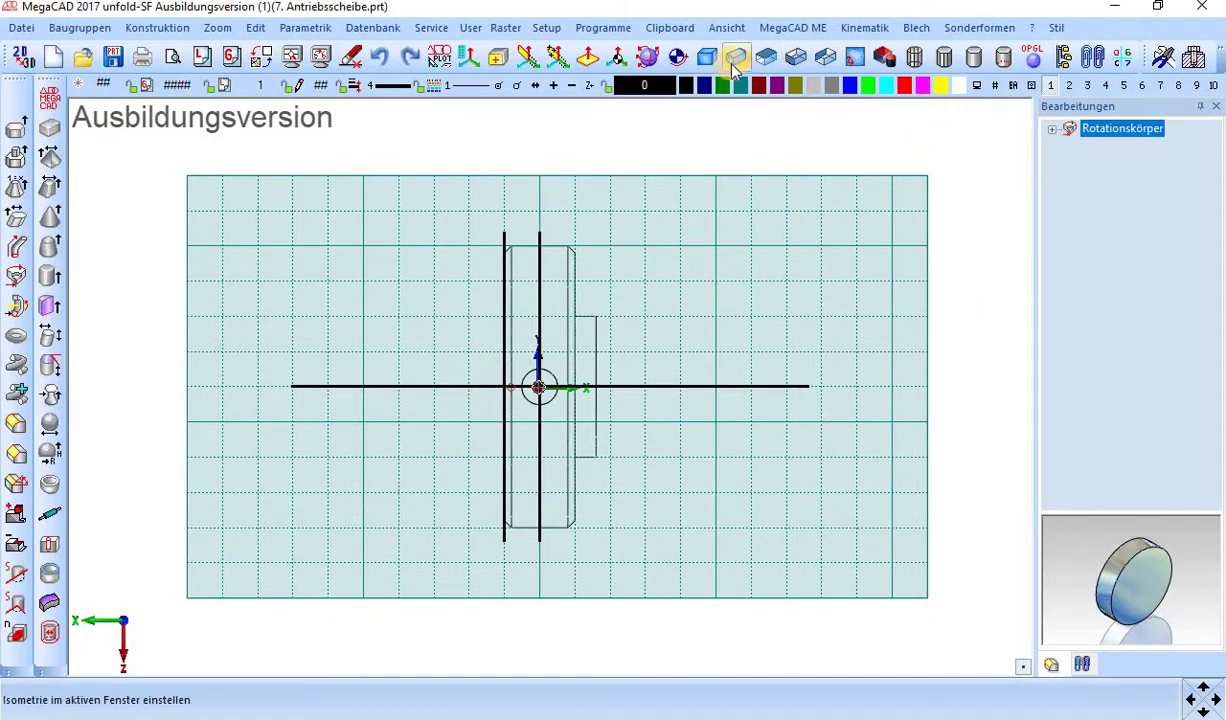
# Delete the diagonal and two vertical construction lines, then turn the working plane 90° horizontal.
pyautogui.click(647, 57)
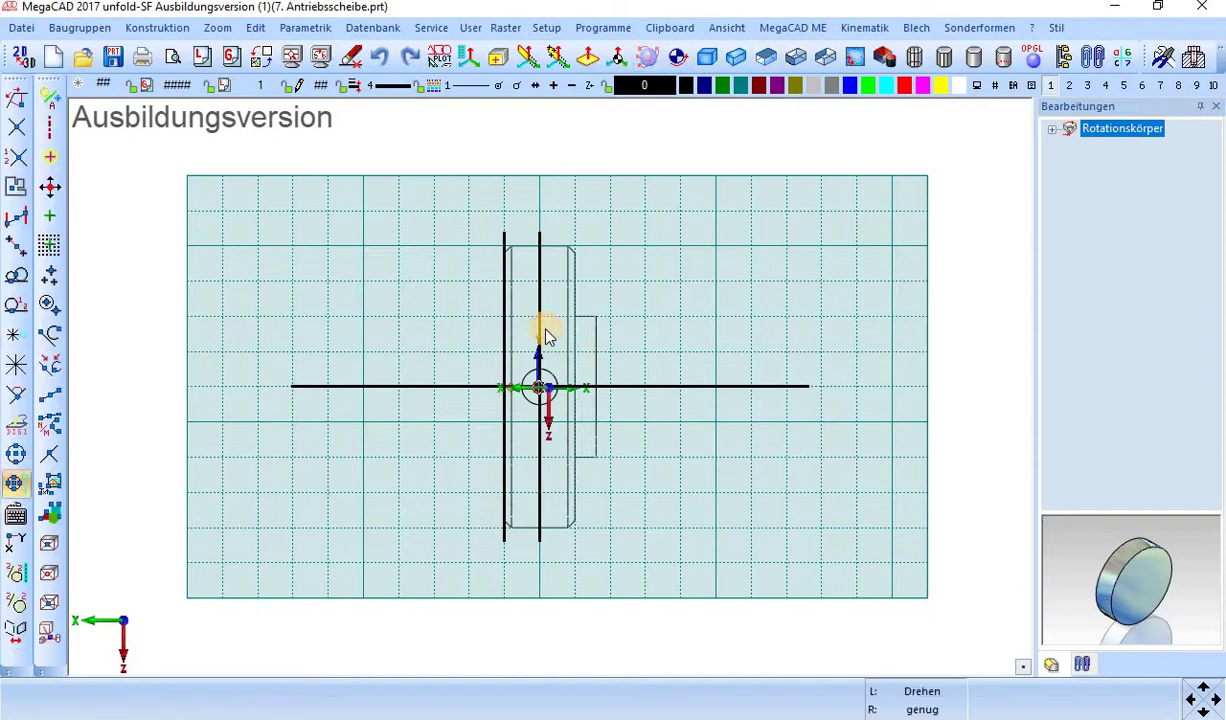
pyautogui.moveTo(536, 331)
pyautogui.mouseDown()
pyautogui.moveTo(478, 350)
pyautogui.moveTo(501, 338)
pyautogui.mouseUp()
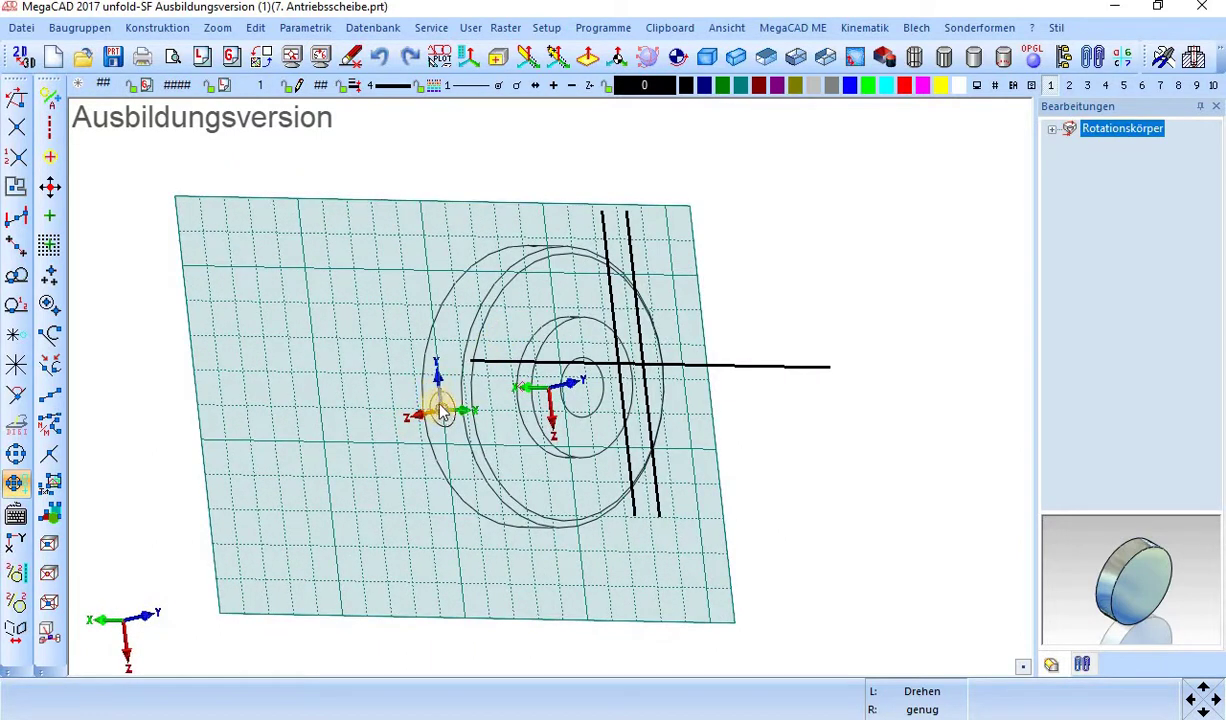
pyautogui.moveTo(441, 418); pyautogui.dragTo(448, 421)
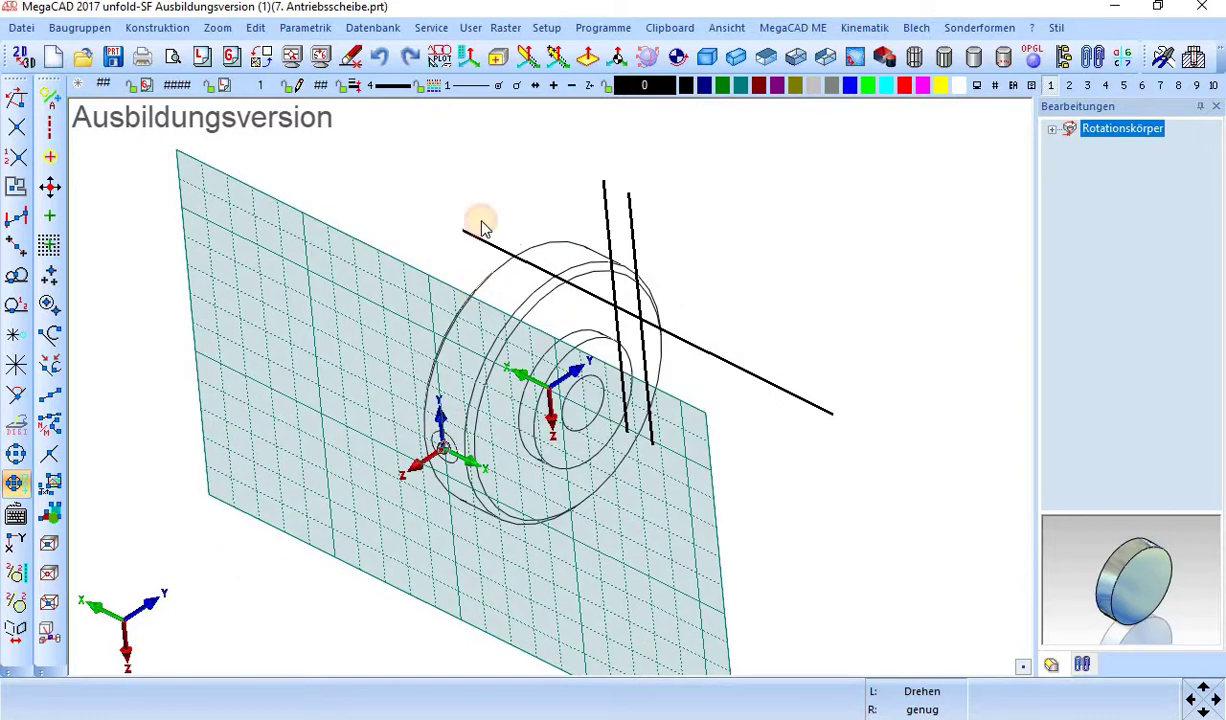
pyautogui.rightClick(460, 218)
pyautogui.press('Delete')
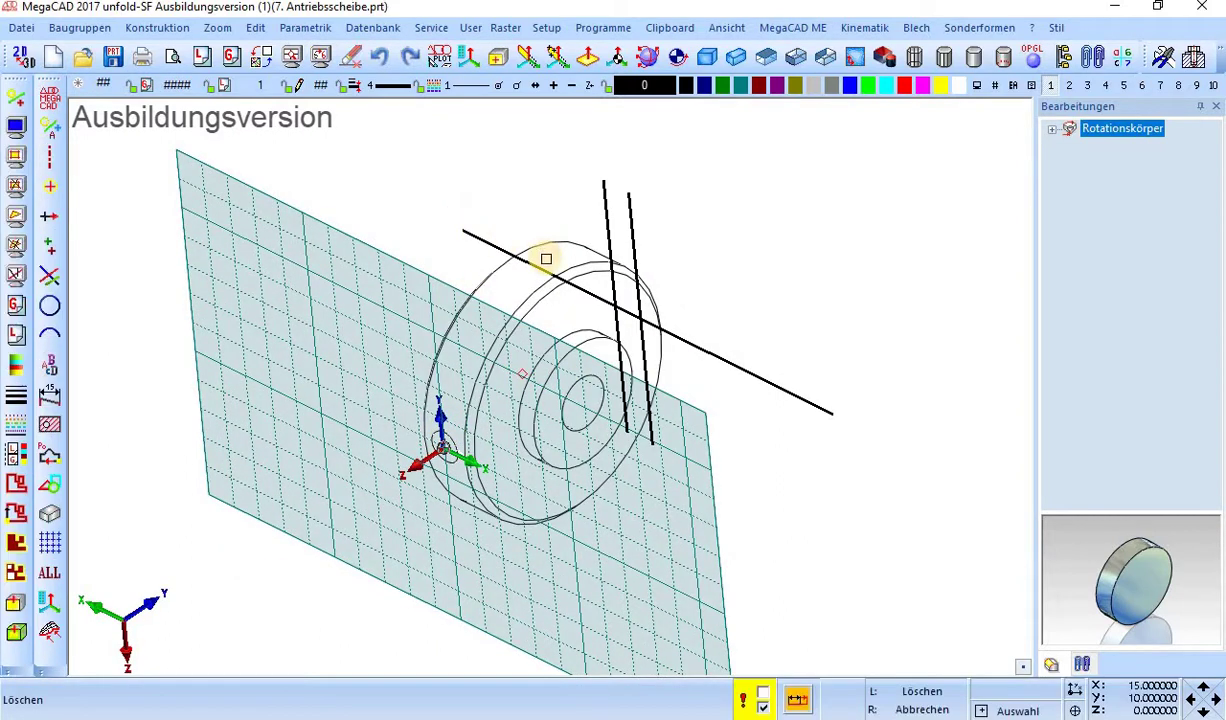
pyautogui.click(481, 231)
pyautogui.click(628, 218)
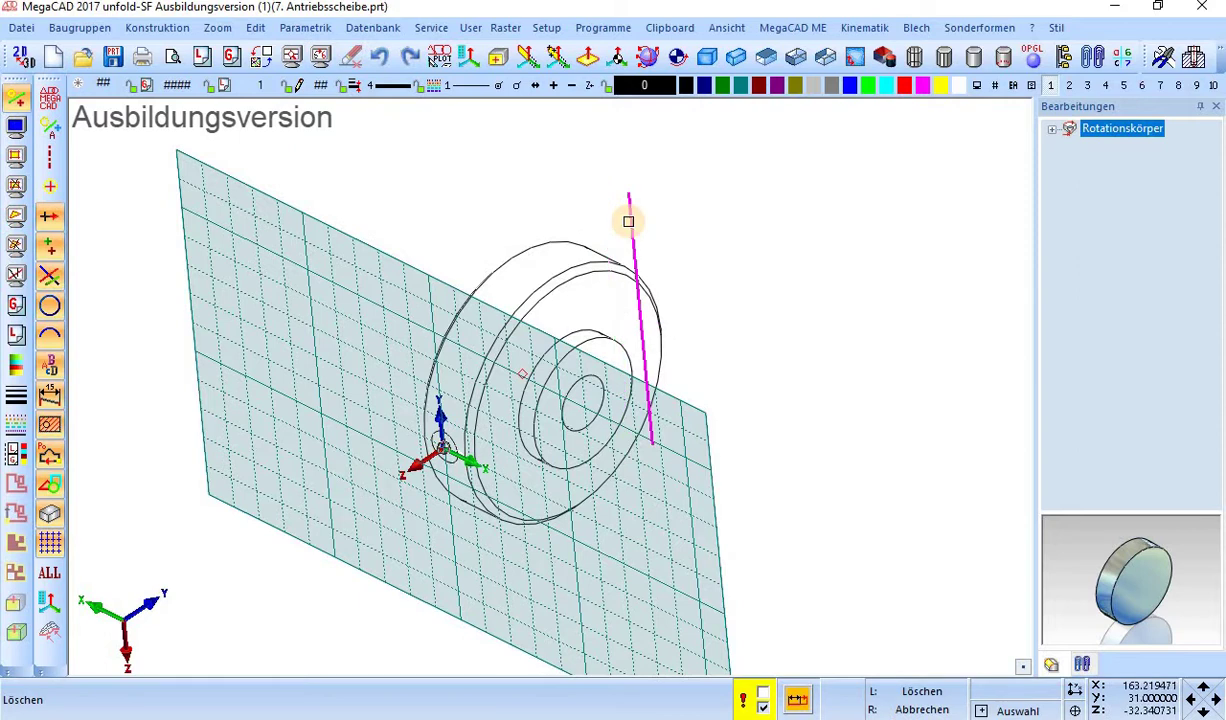
pyautogui.click(606, 215)
pyautogui.rightClick(479, 323)
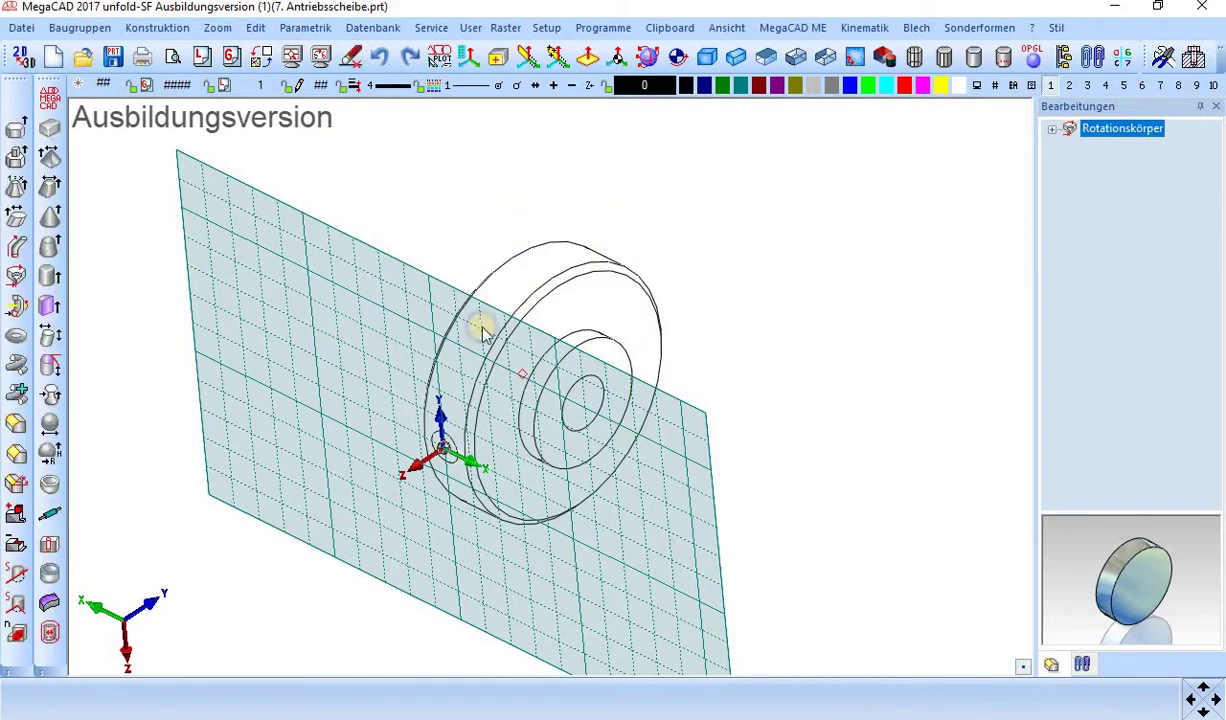
pyautogui.click(486, 471)
pyautogui.click(441, 445)
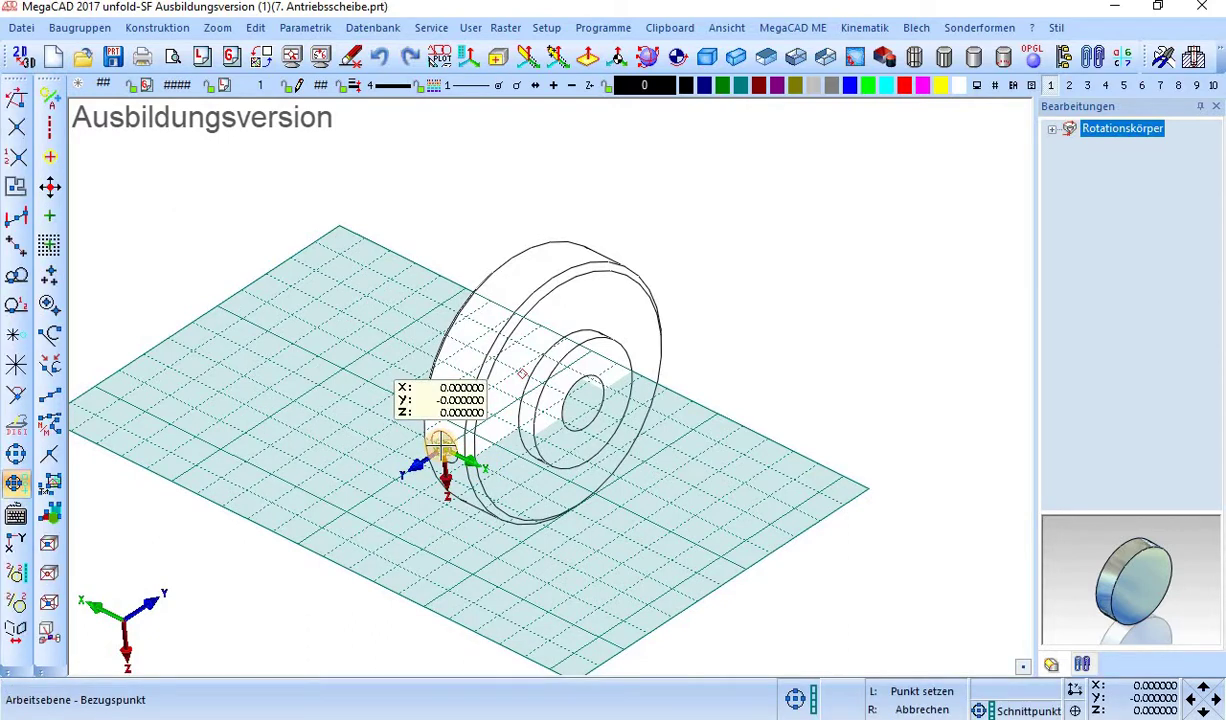
# Move the working plane's reference point to X 0, Z 20.
pyautogui.click(1140, 686)
pyautogui.write('0')
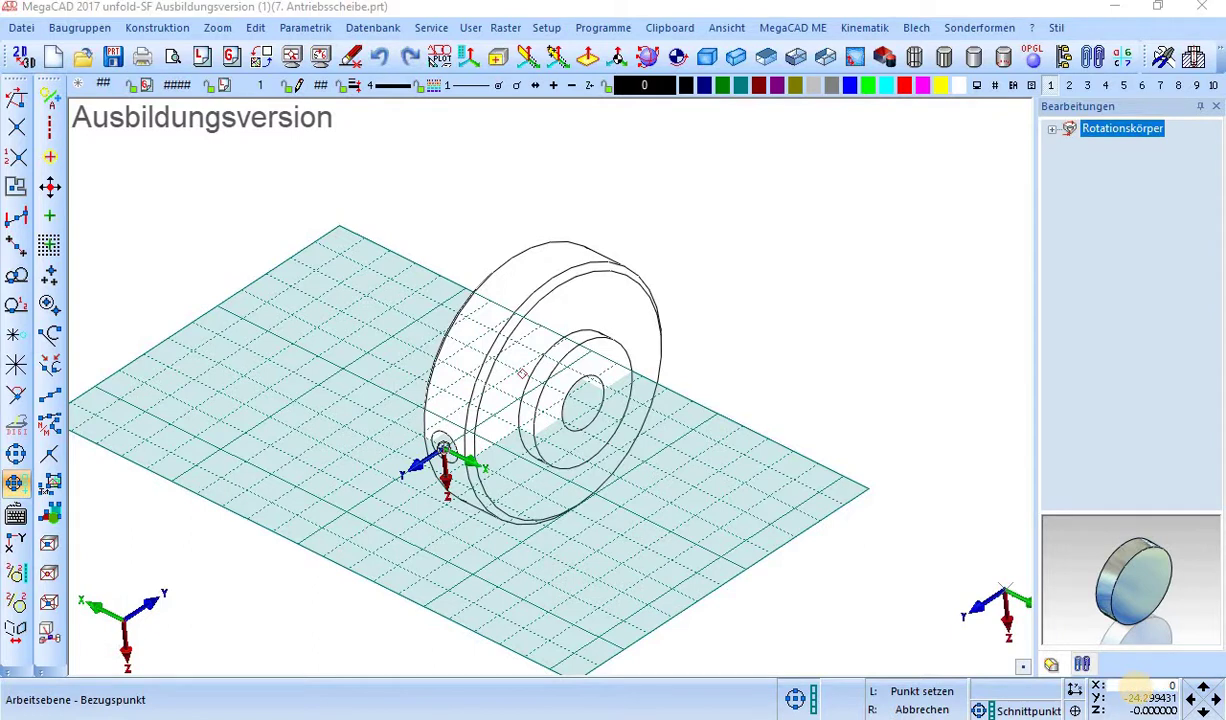
pyautogui.press('Tab')
pyautogui.press('Tab')
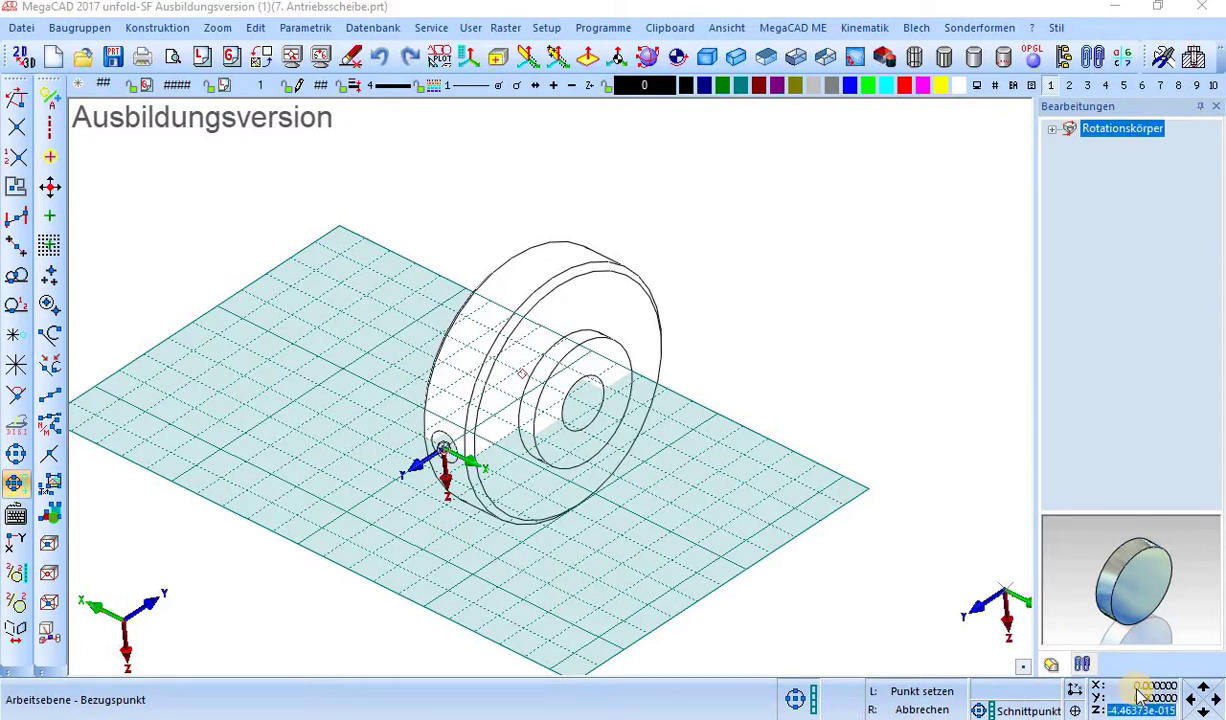
pyautogui.write('20')
pyautogui.press('Return')
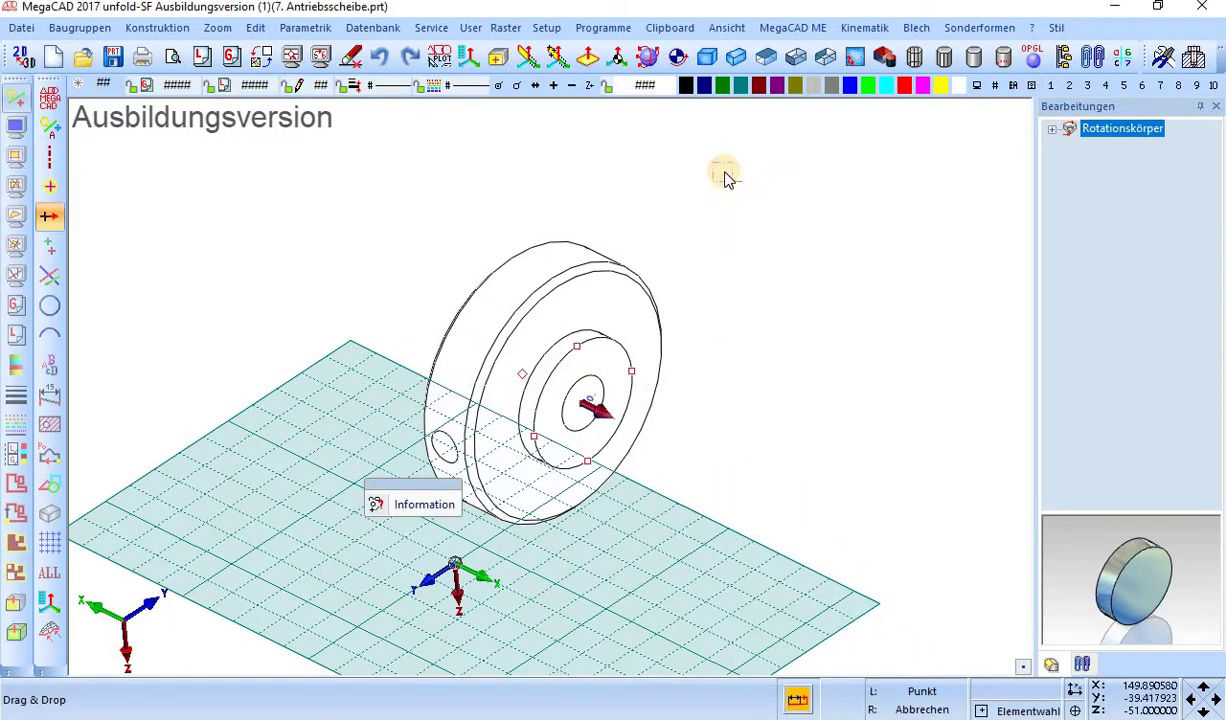
# Rotate the view flat onto the working plane, showing the disc in side profile.
pyautogui.click(578, 350)
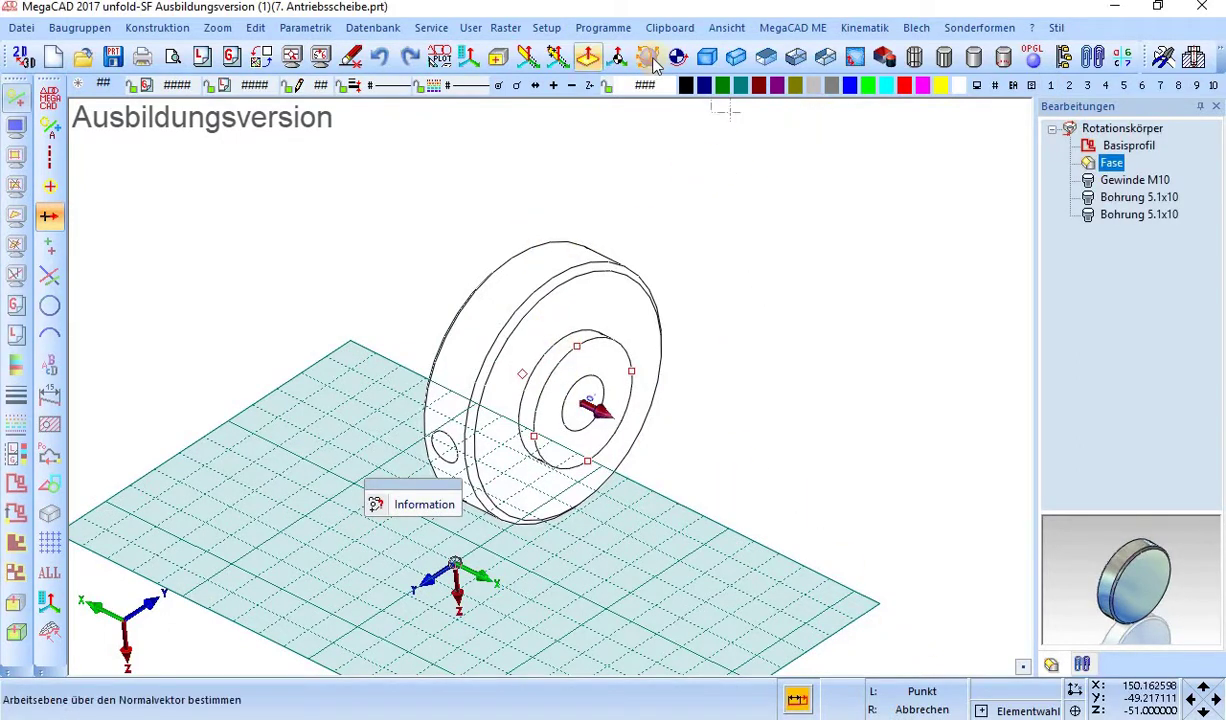
pyautogui.click(620, 57)
pyautogui.moveTo(558, 311)
pyautogui.mouseDown()
pyautogui.moveTo(482, 297)
pyautogui.moveTo(460, 266)
pyautogui.moveTo(518, 276)
pyautogui.mouseUp()
pyautogui.rightClick(912, 145)
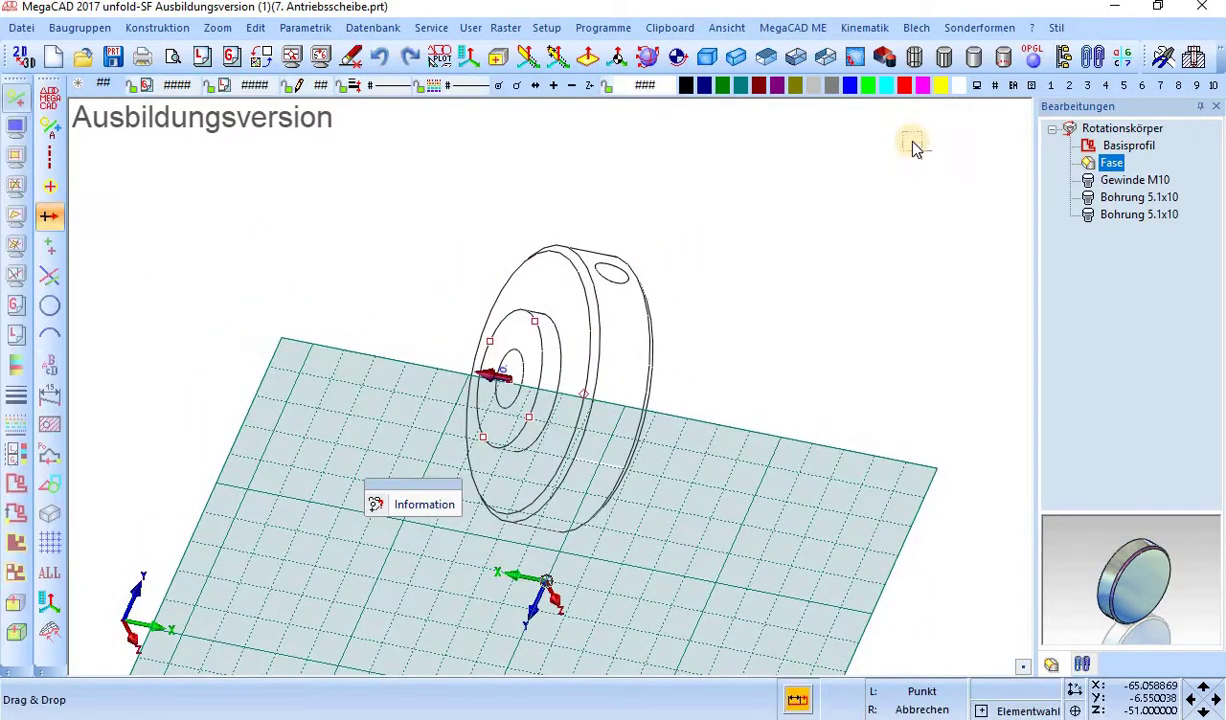
pyautogui.rightClick(800, 178)
pyautogui.click(855, 57)
pyautogui.moveTo(528, 347); pyautogui.dragTo(530, 360)
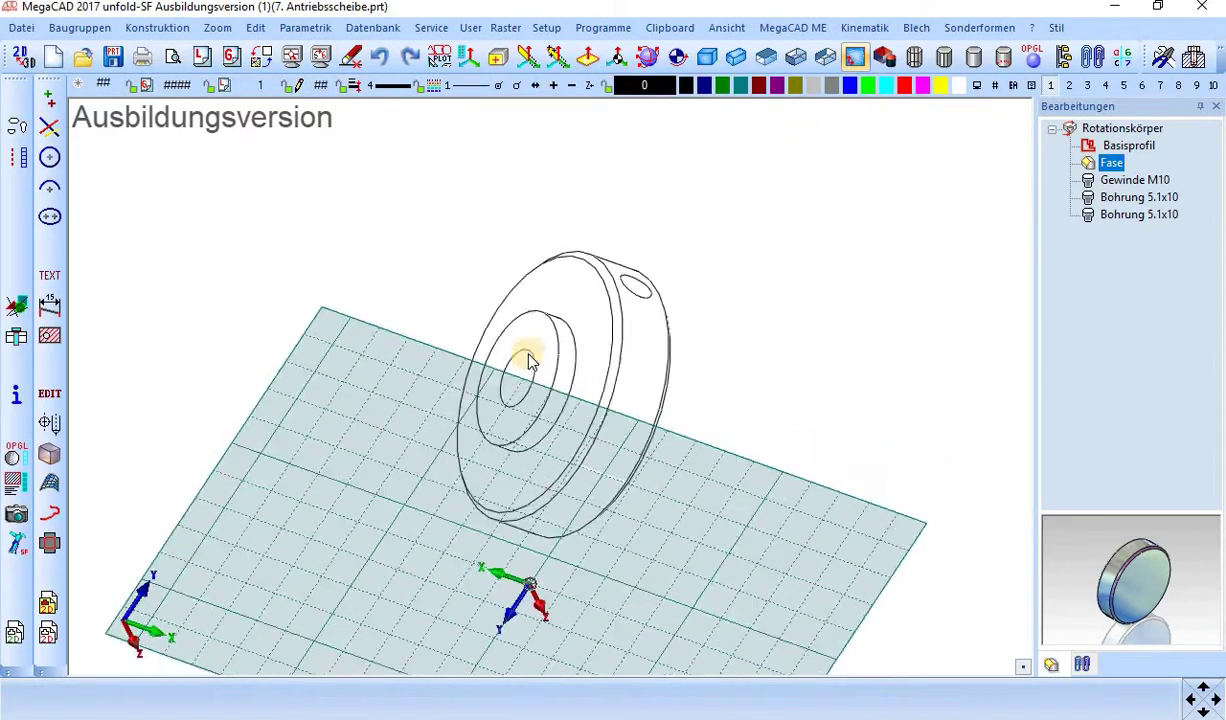
pyautogui.rightClick(525, 350)
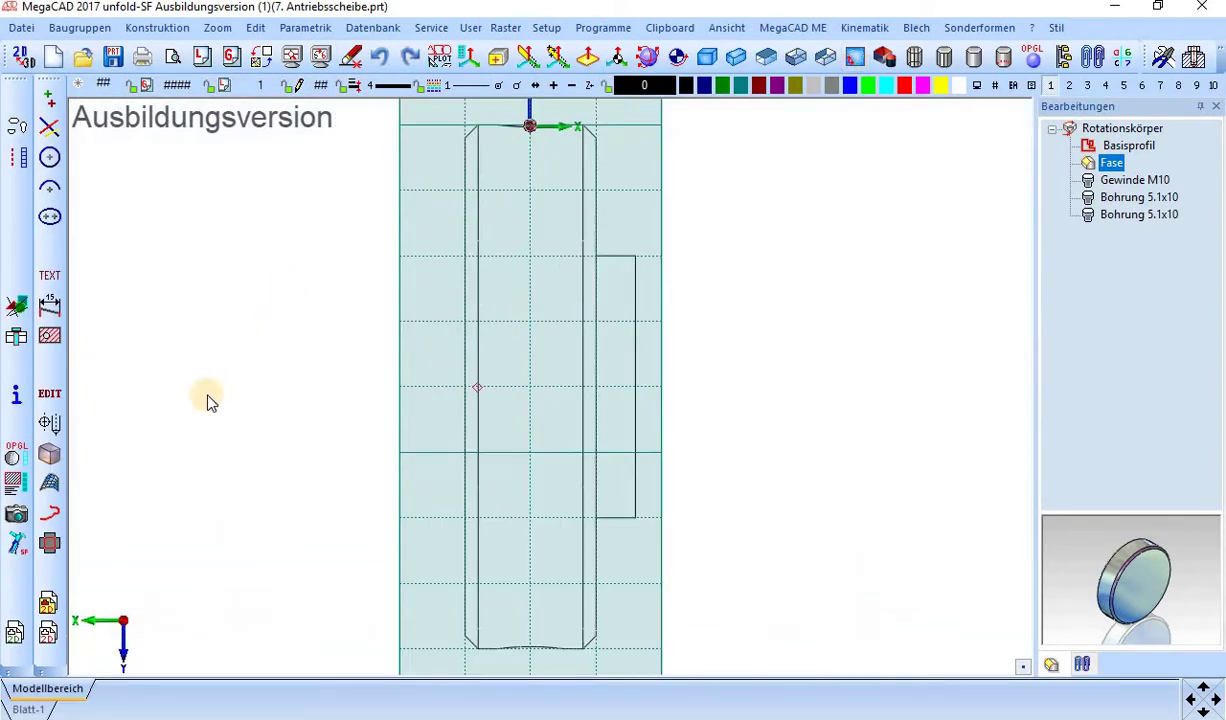
pyautogui.click(26, 191)
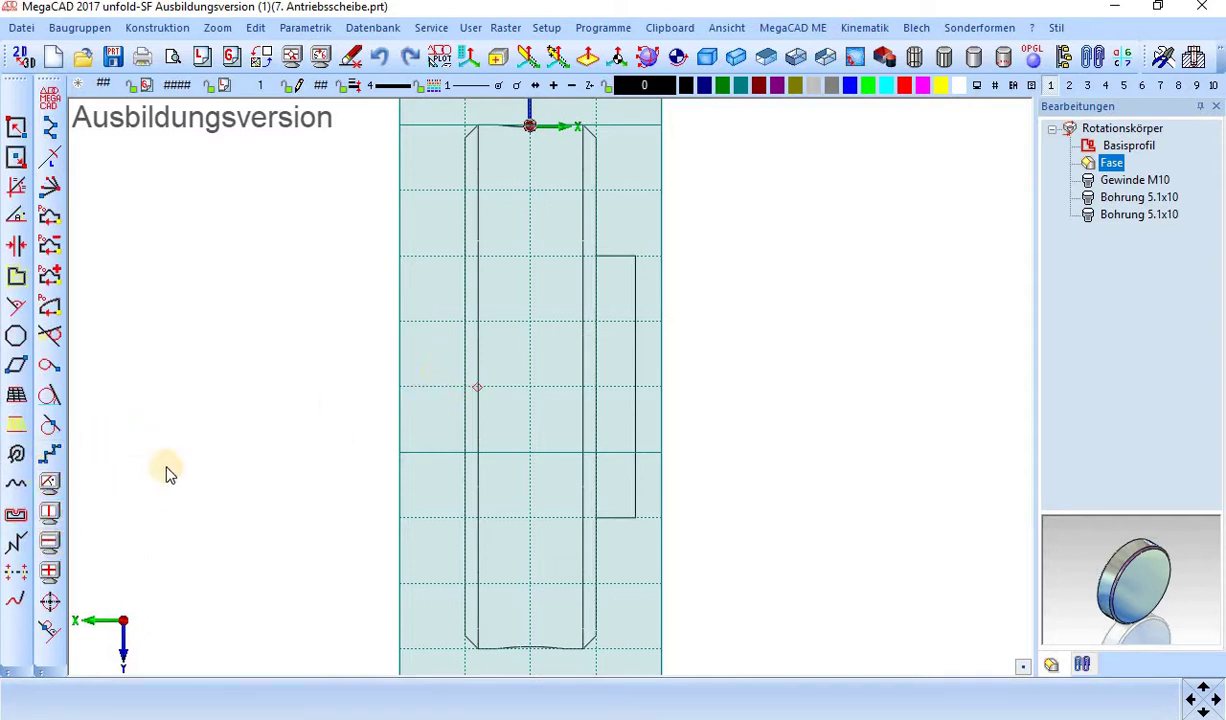
# Draw horizontal and vertical construction lines through the origin.
pyautogui.click(49, 513)
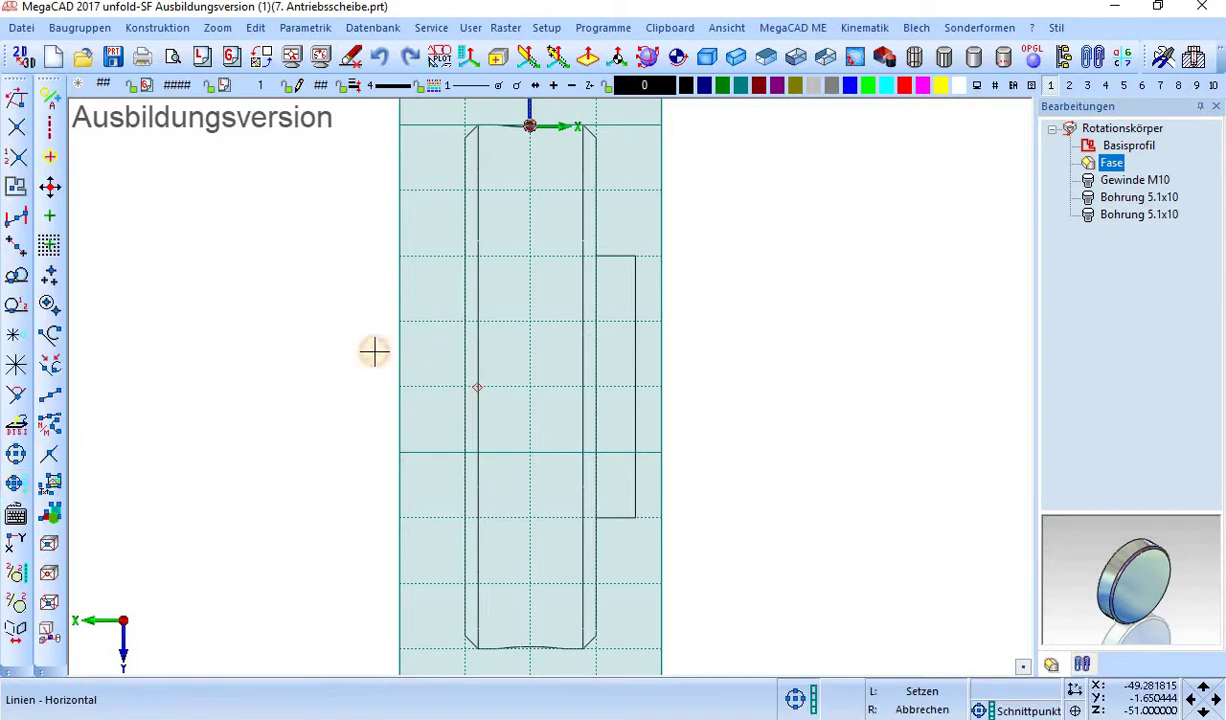
pyautogui.click(452, 342)
pyautogui.rightClick(250, 315)
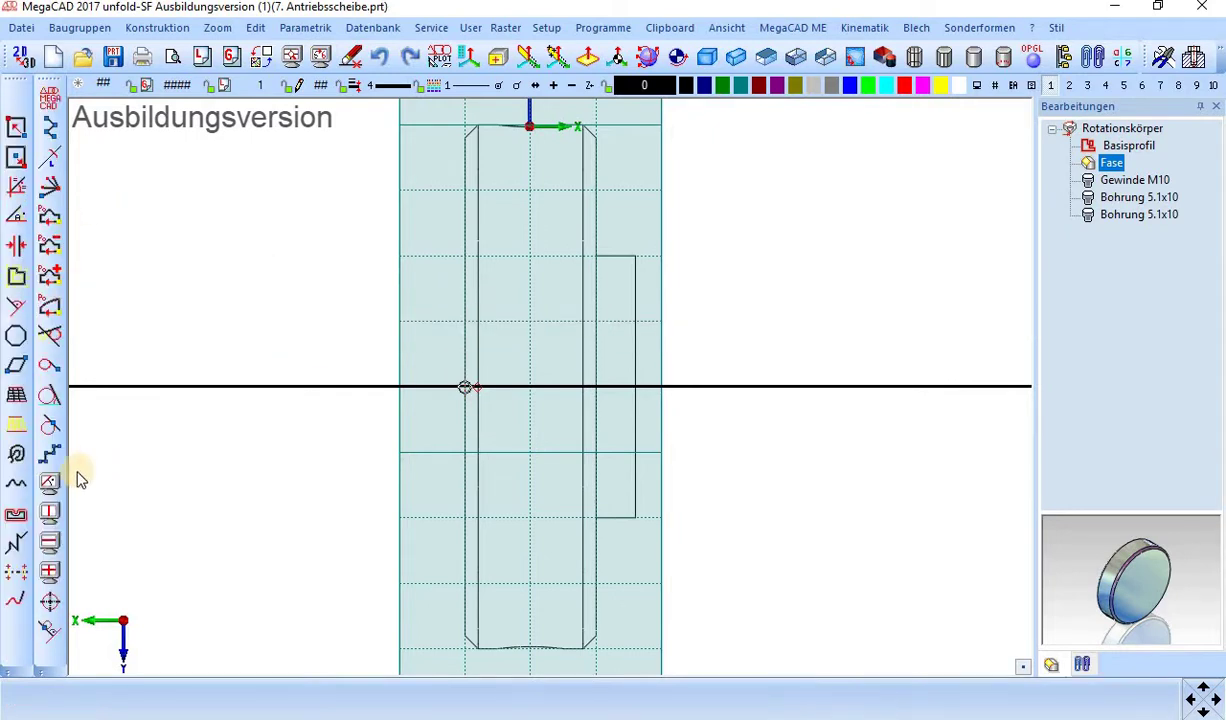
pyautogui.click(49, 482)
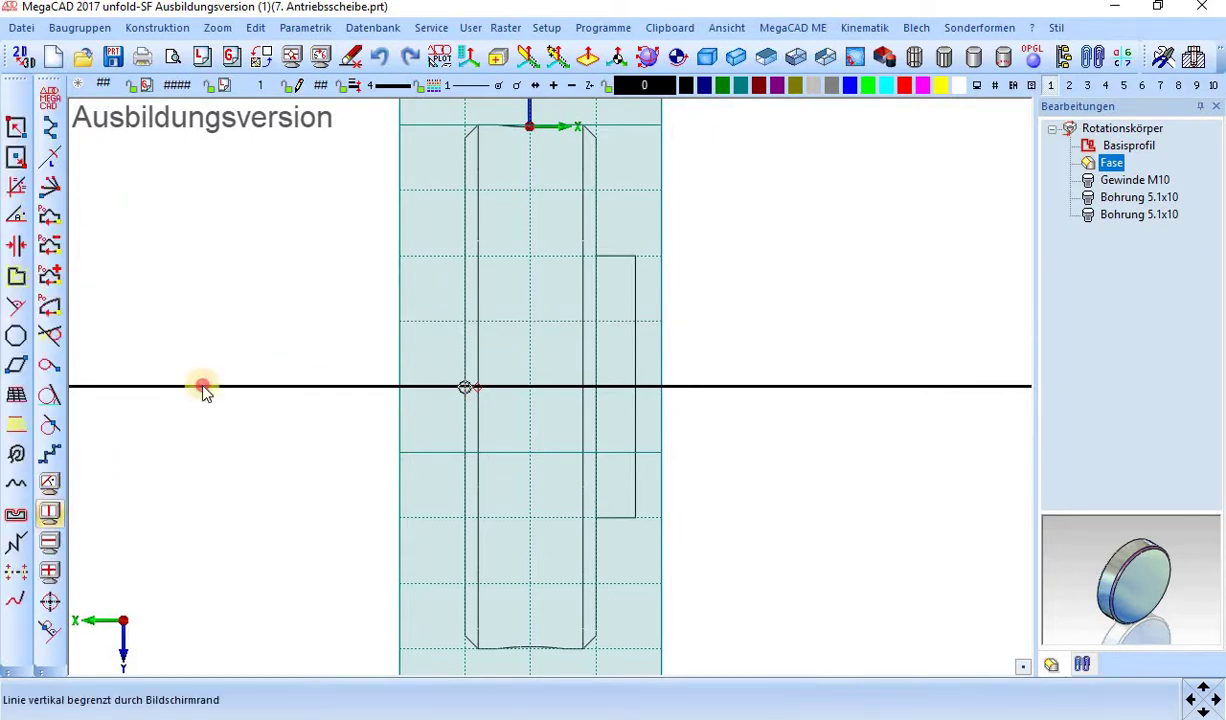
pyautogui.click(458, 252)
pyautogui.rightClick(279, 287)
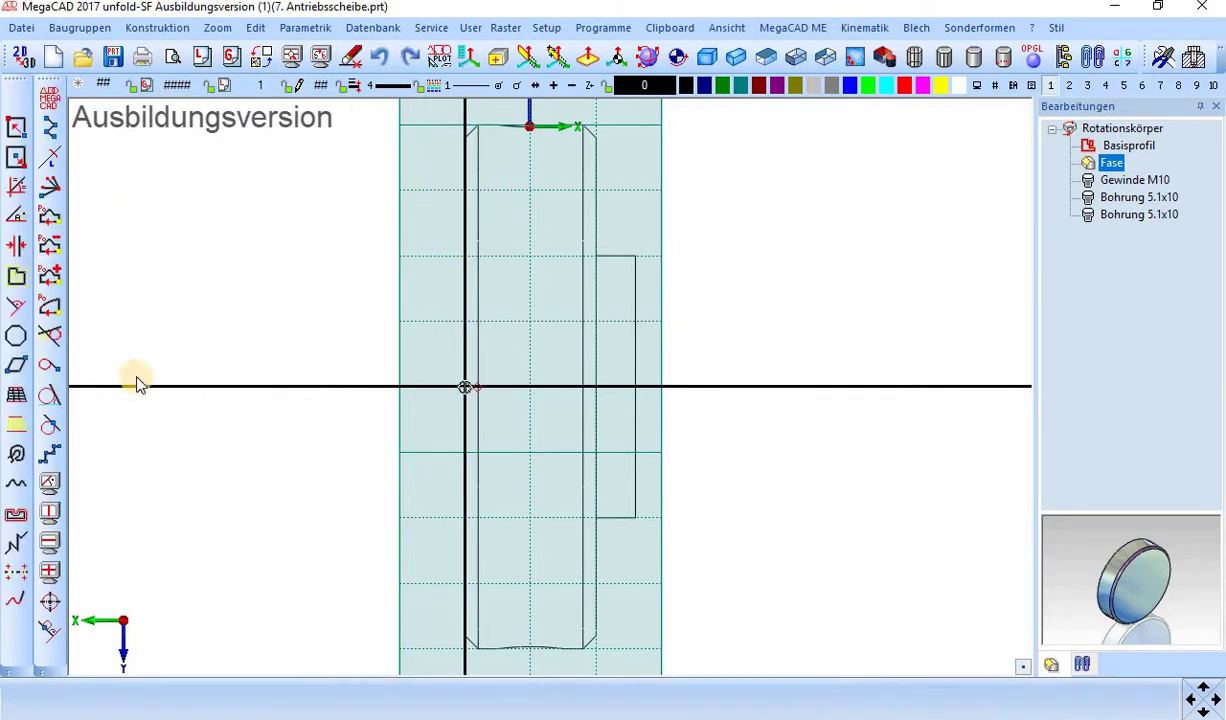
# Add a vertical construction line parallel to the first, offset by 5.
pyautogui.click(10, 250)
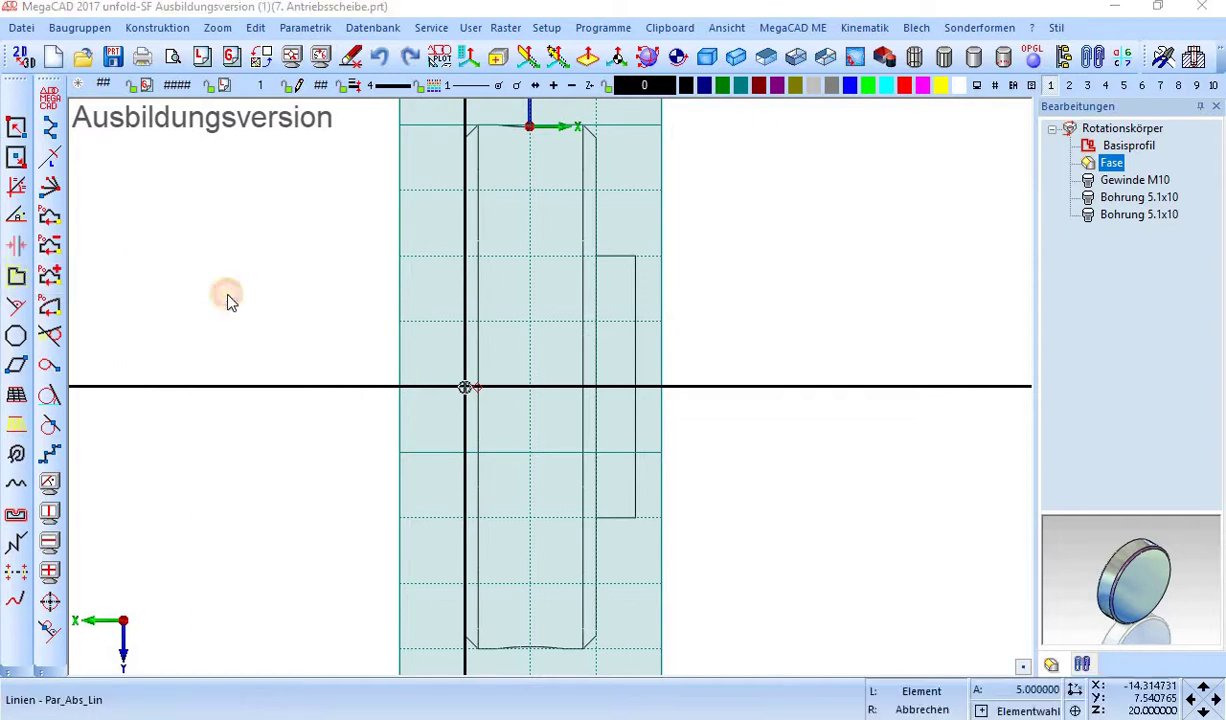
pyautogui.click(631, 393)
pyautogui.click(462, 200)
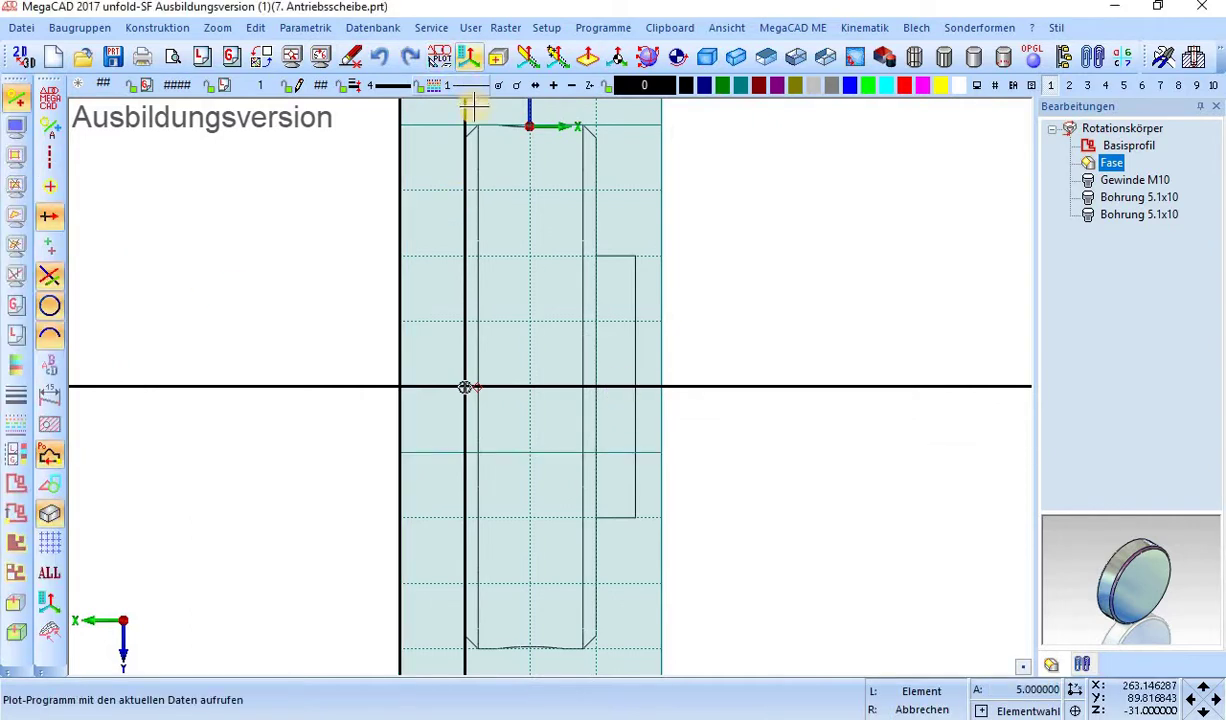
pyautogui.click(471, 110)
pyautogui.rightClick(359, 203)
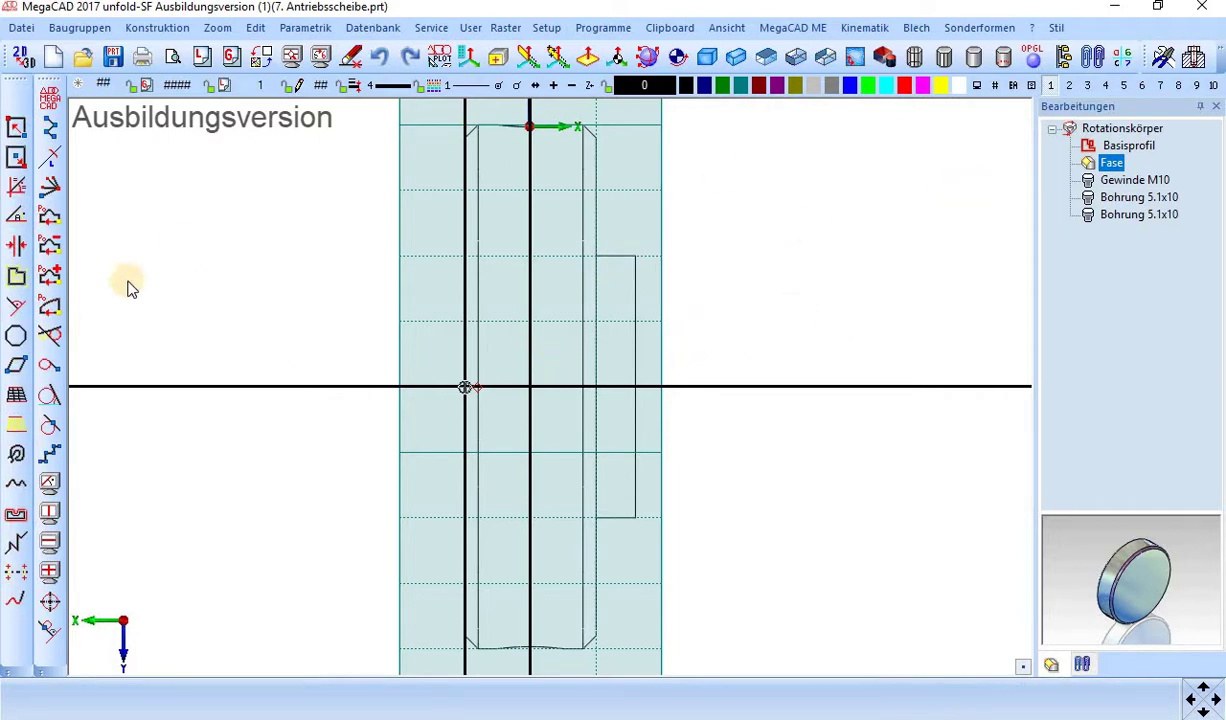
pyautogui.click(51, 455)
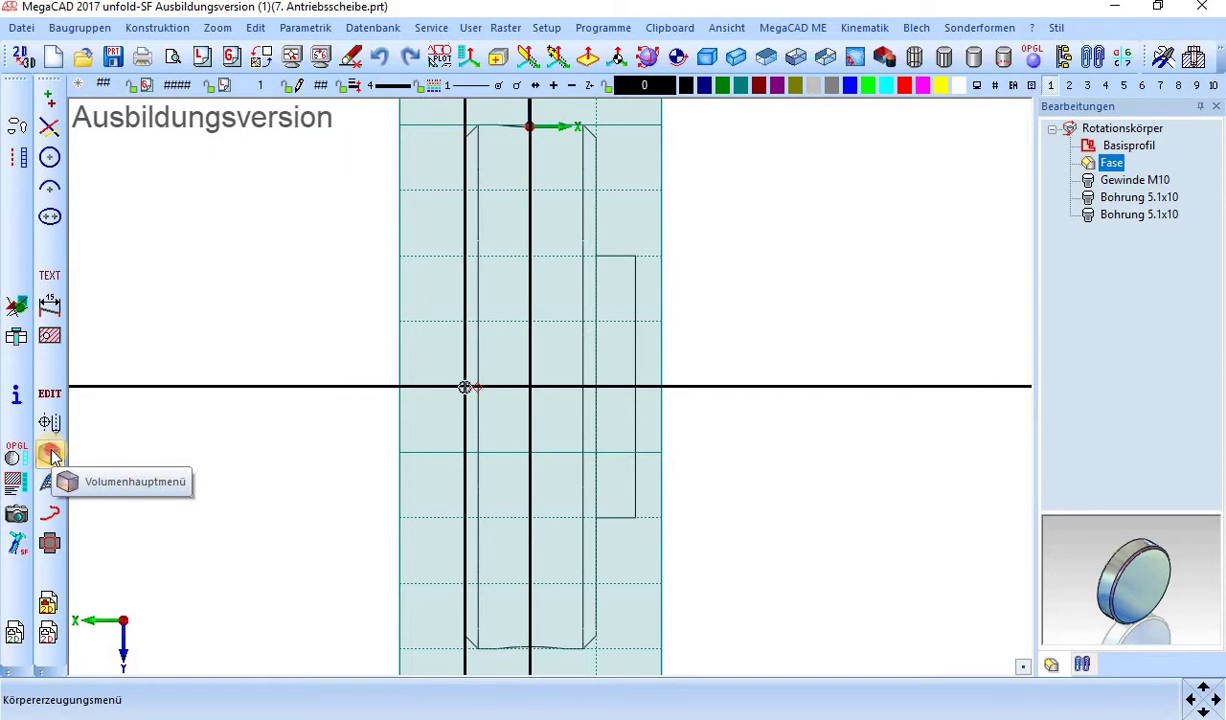
# Drill a 5.1 × 10 blind bore where the horizontal and offset vertical lines intersect.
pyautogui.click(51, 455)
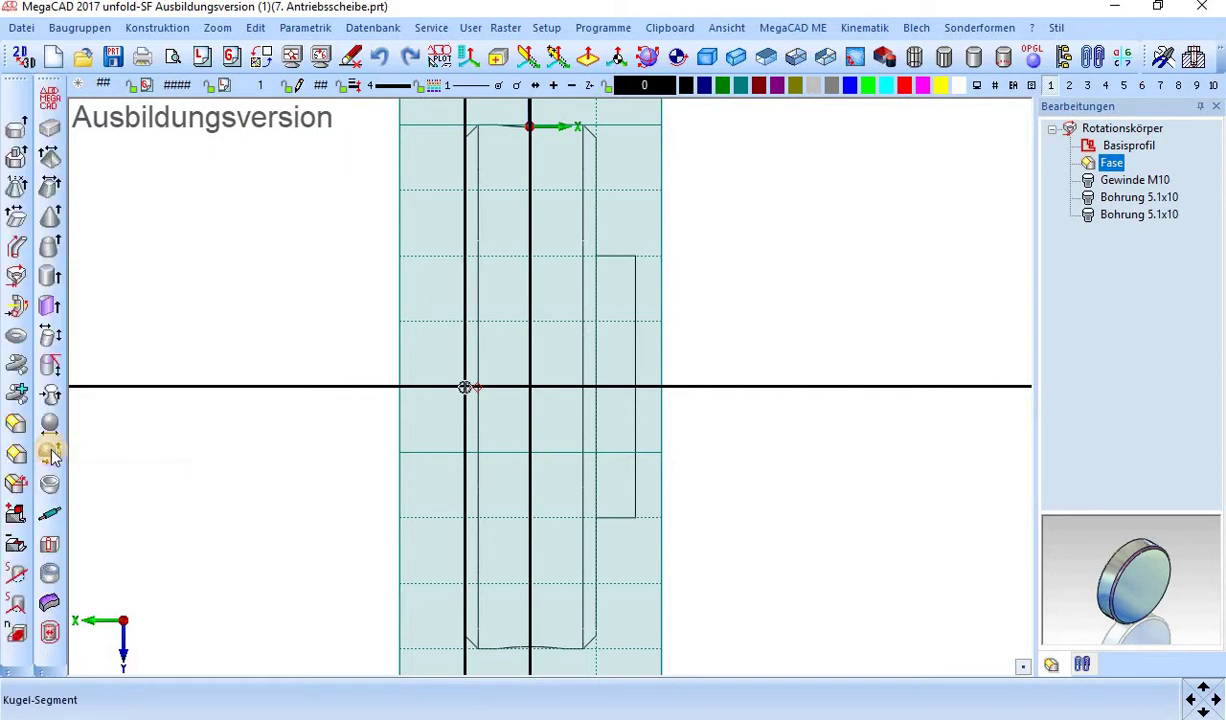
pyautogui.click(51, 544)
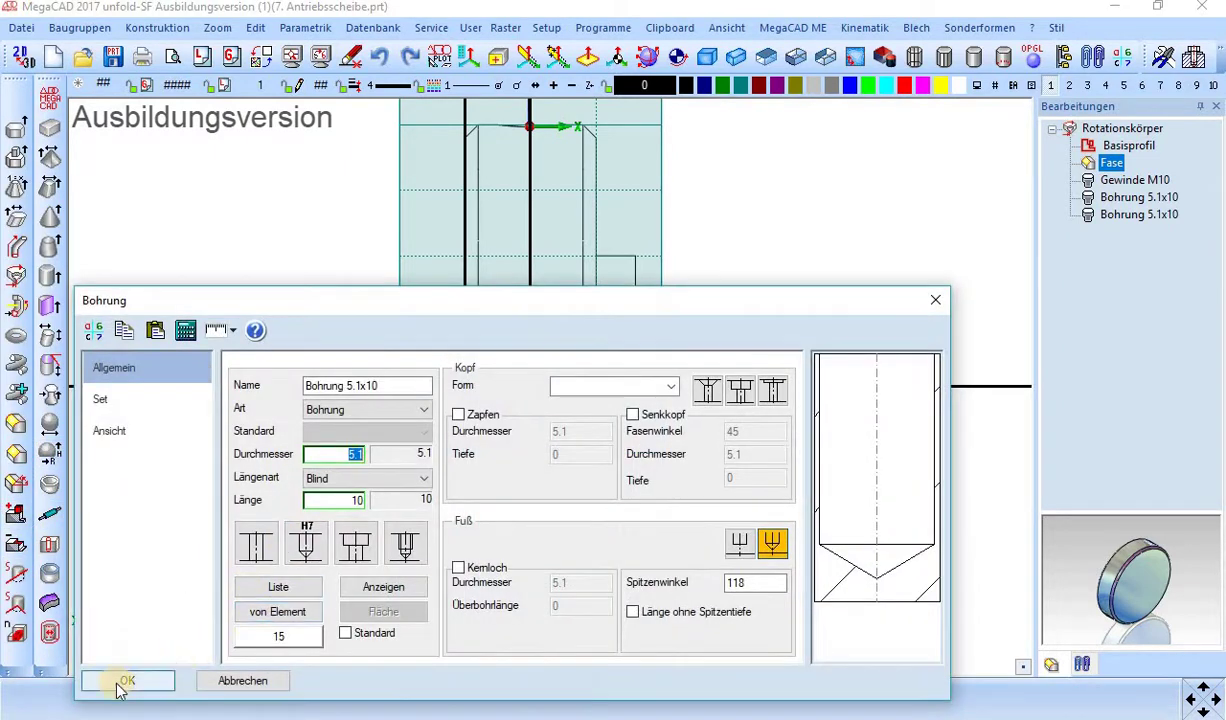
pyautogui.click(124, 683)
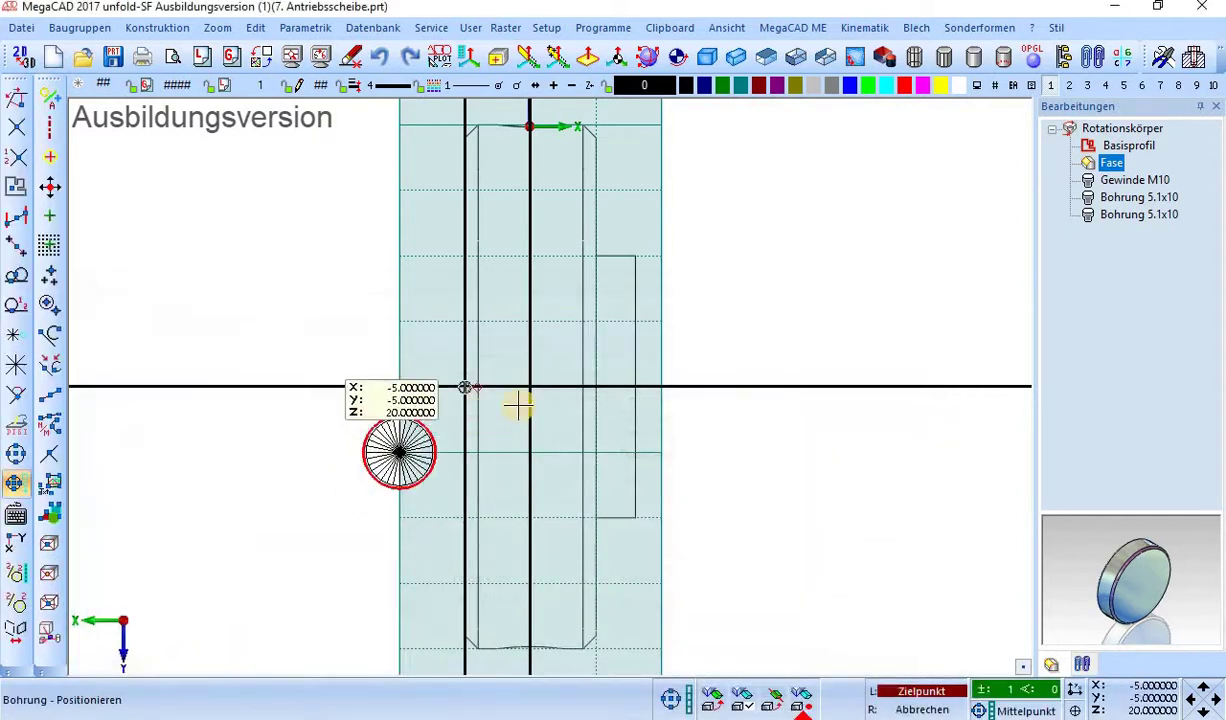
pyautogui.click(465, 387)
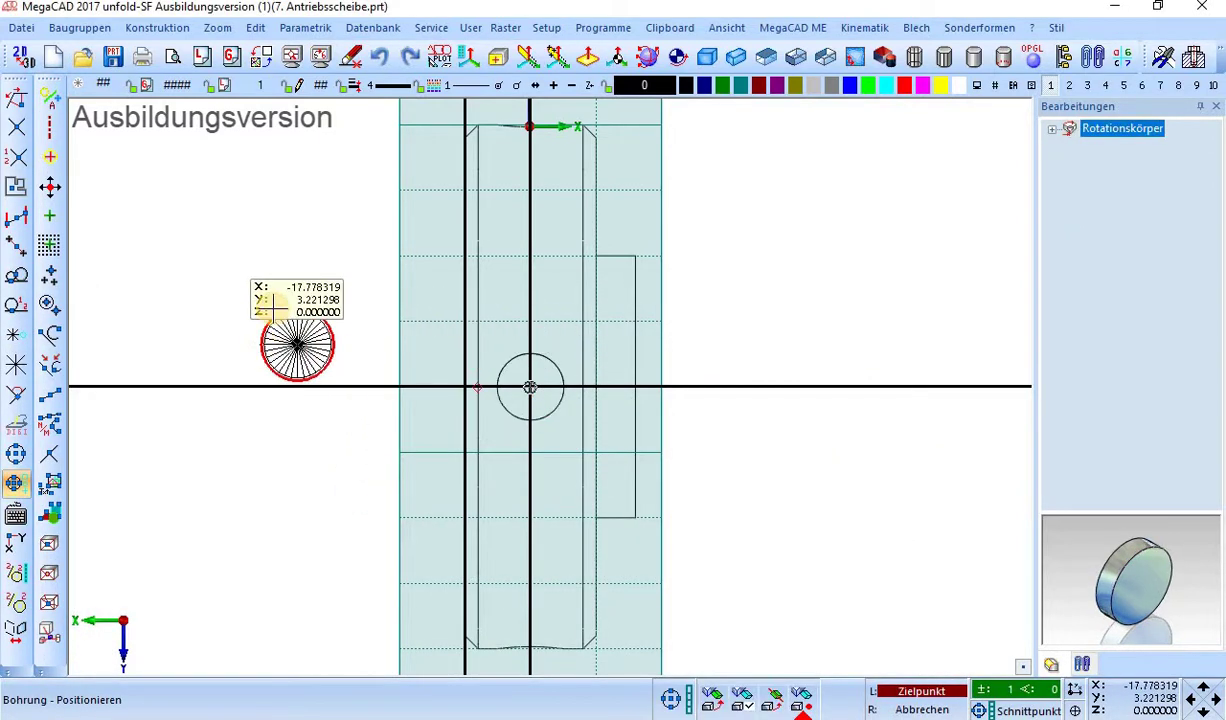
pyautogui.rightClick(381, 287)
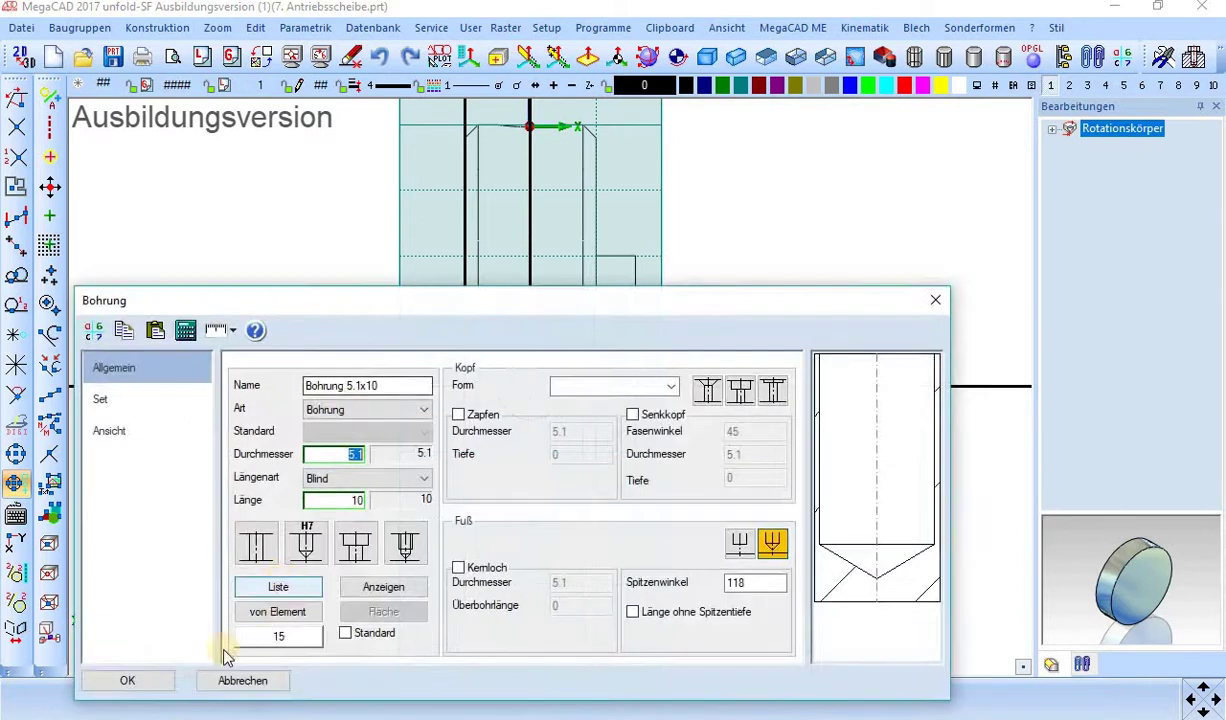
pyautogui.click(243, 680)
pyautogui.click(646, 57)
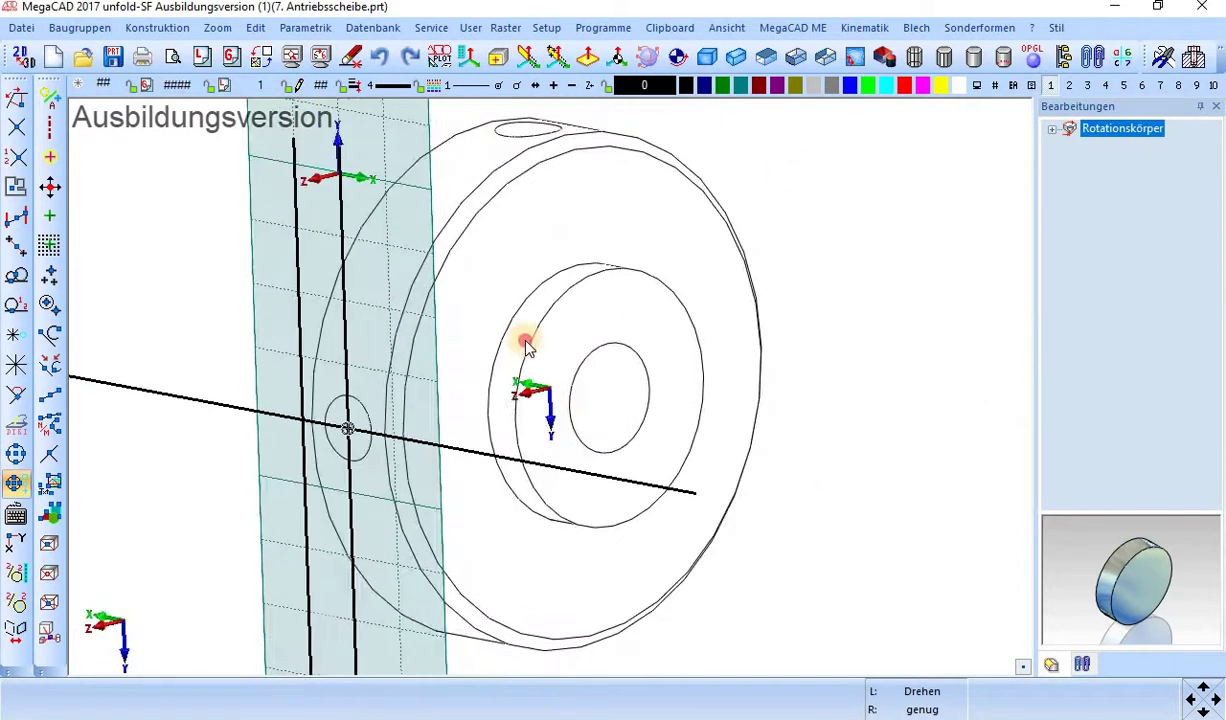
# Rotate the view and move the working plane's origin across the disc.
pyautogui.moveTo(515, 322); pyautogui.dragTo(443, 287)
pyautogui.rightClick(350, 248)
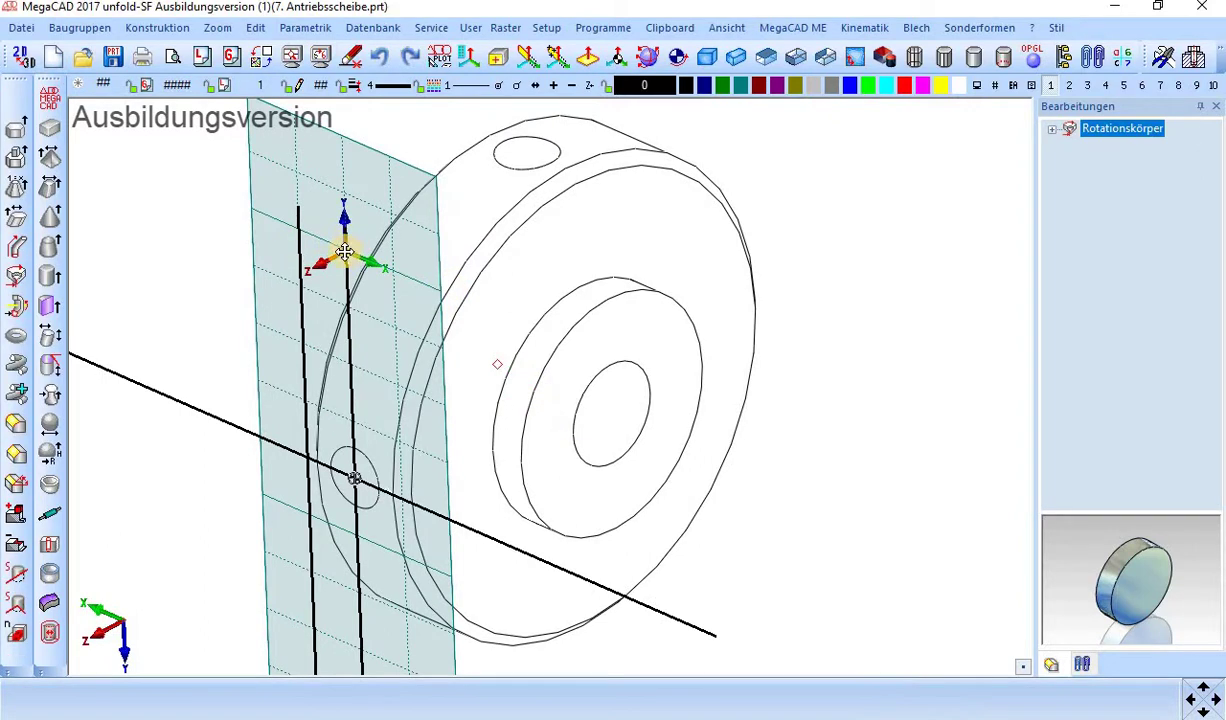
pyautogui.click(344, 252)
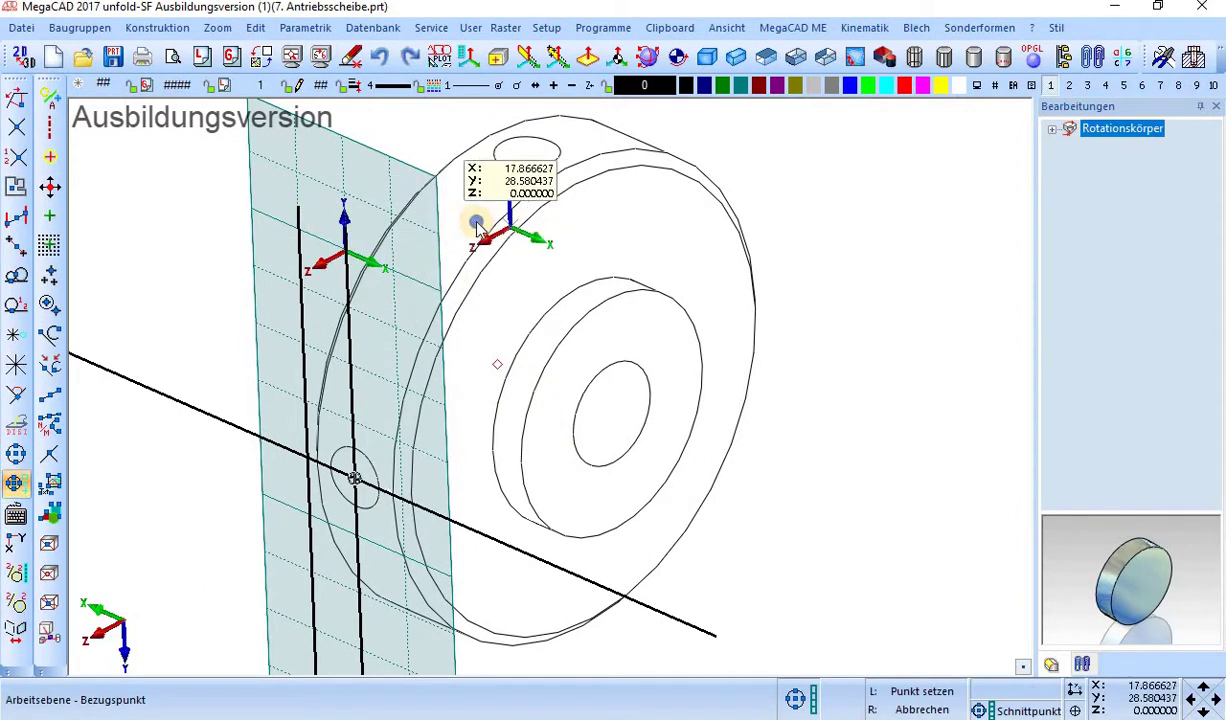
pyautogui.click(347, 251)
pyautogui.click(344, 248)
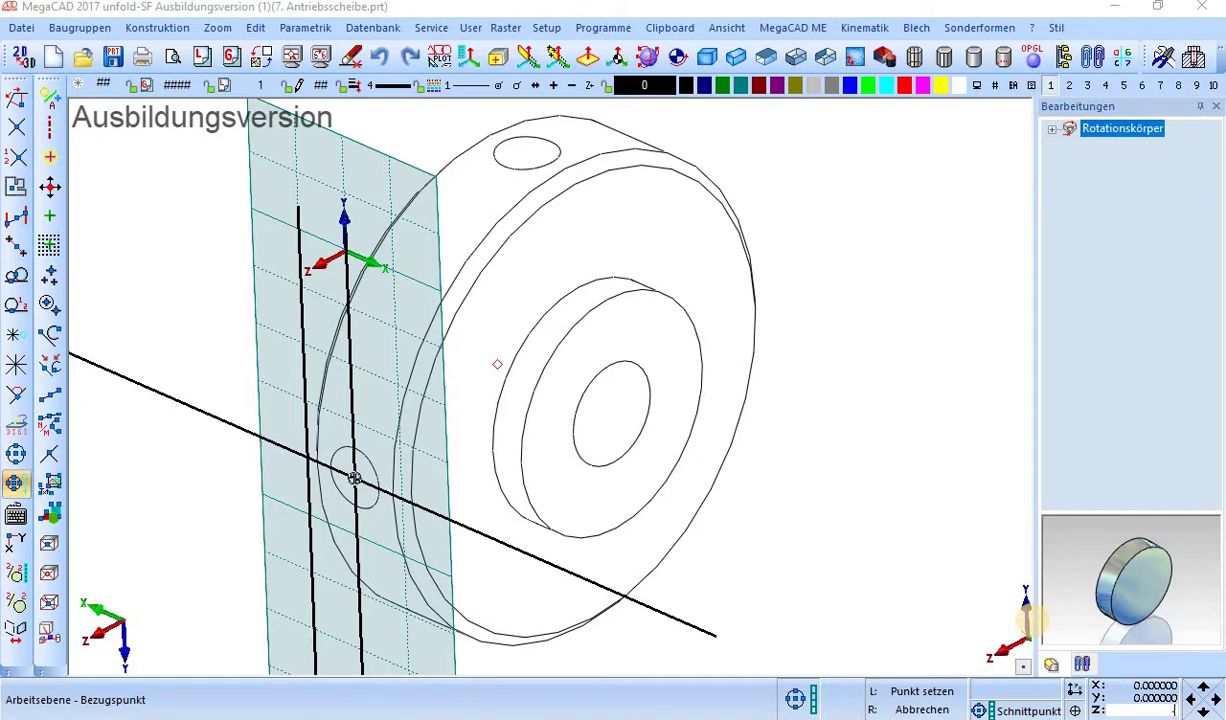
pyautogui.write('-40')
pyautogui.click(1027, 615)
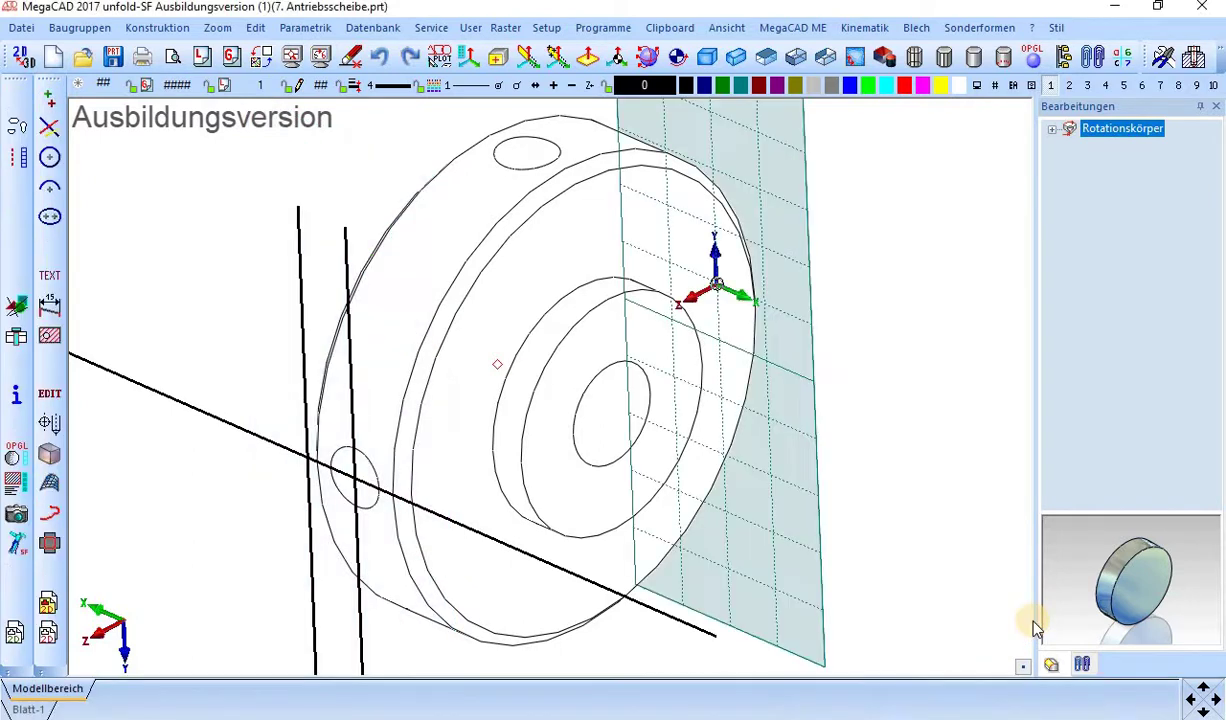
# Turn the working plane two quarter turns and look straight onto it.
pyautogui.click(752, 318)
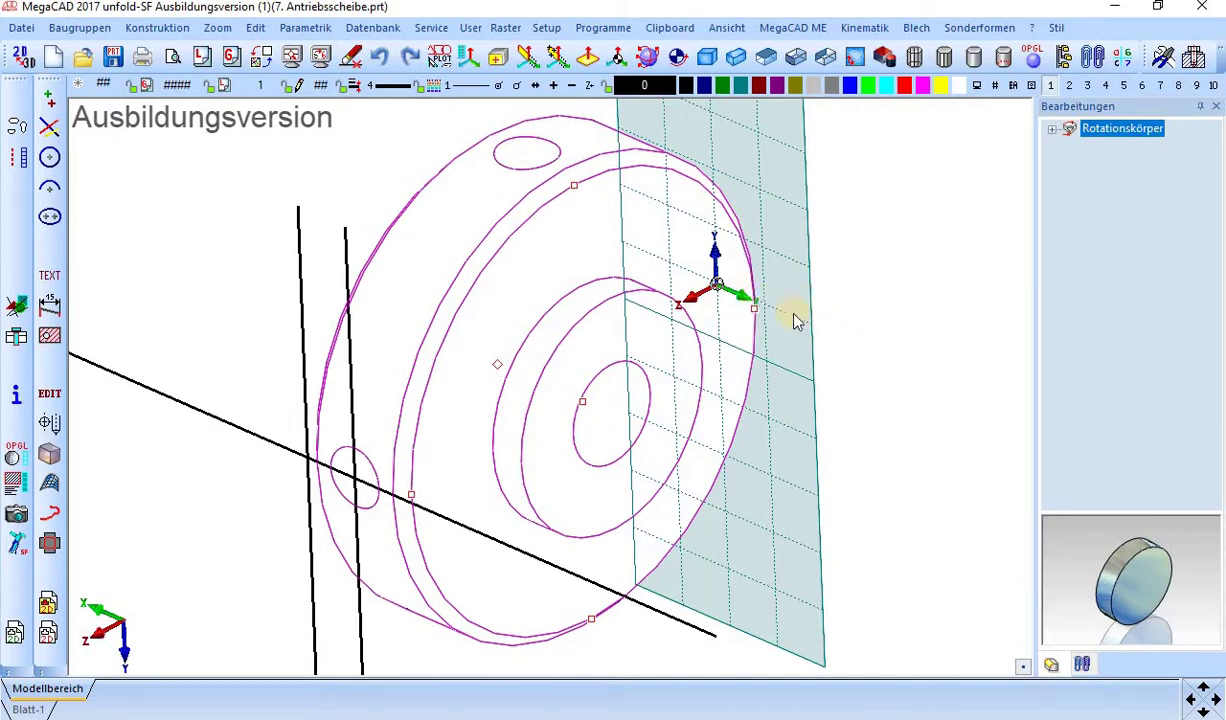
pyautogui.click(757, 308)
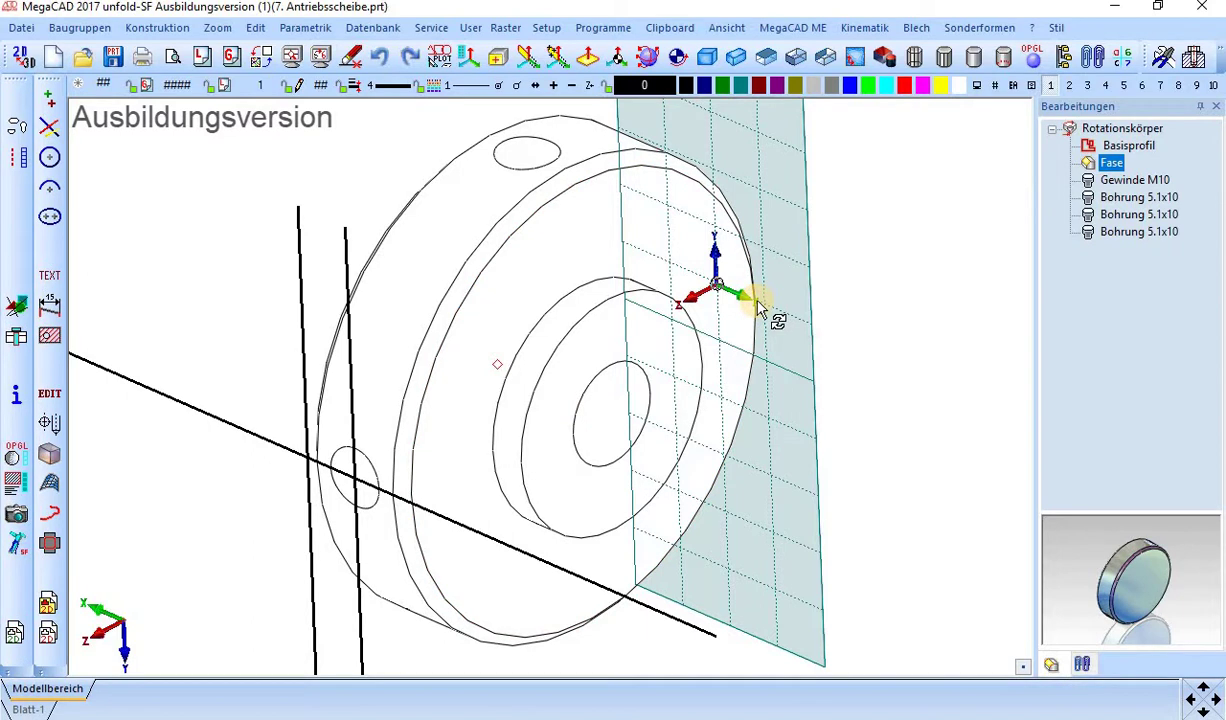
pyautogui.click(757, 308)
pyautogui.click(757, 308)
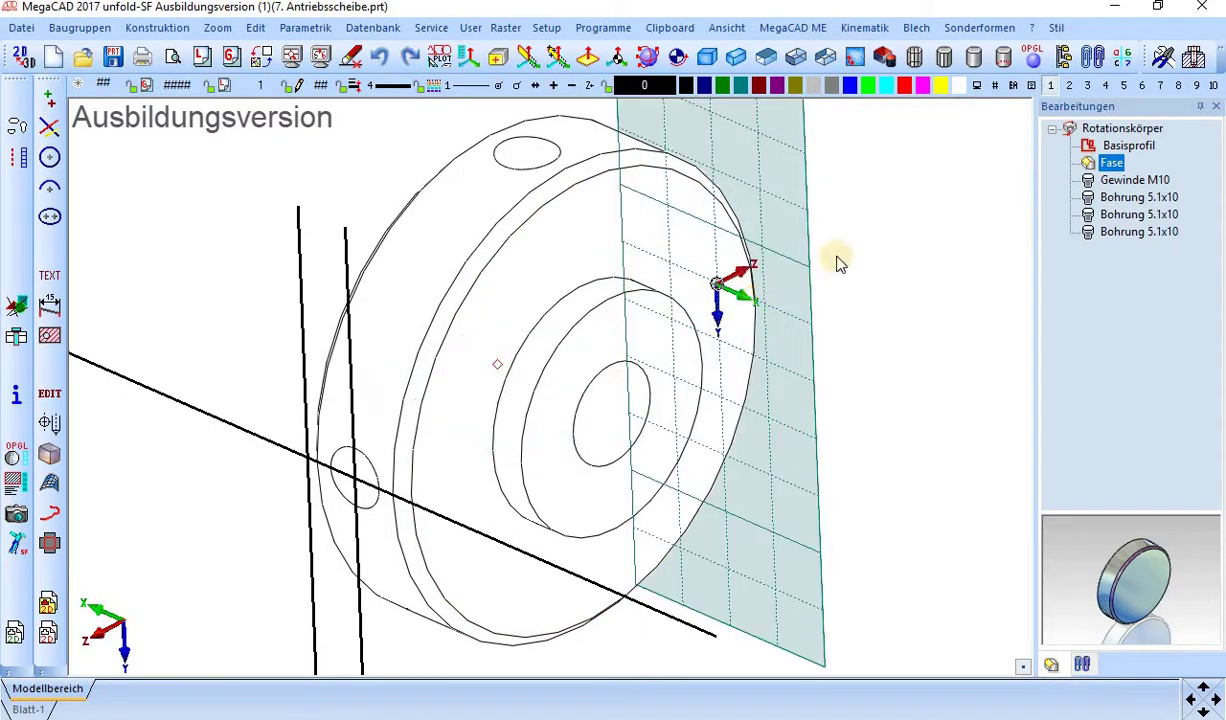
pyautogui.click(854, 57)
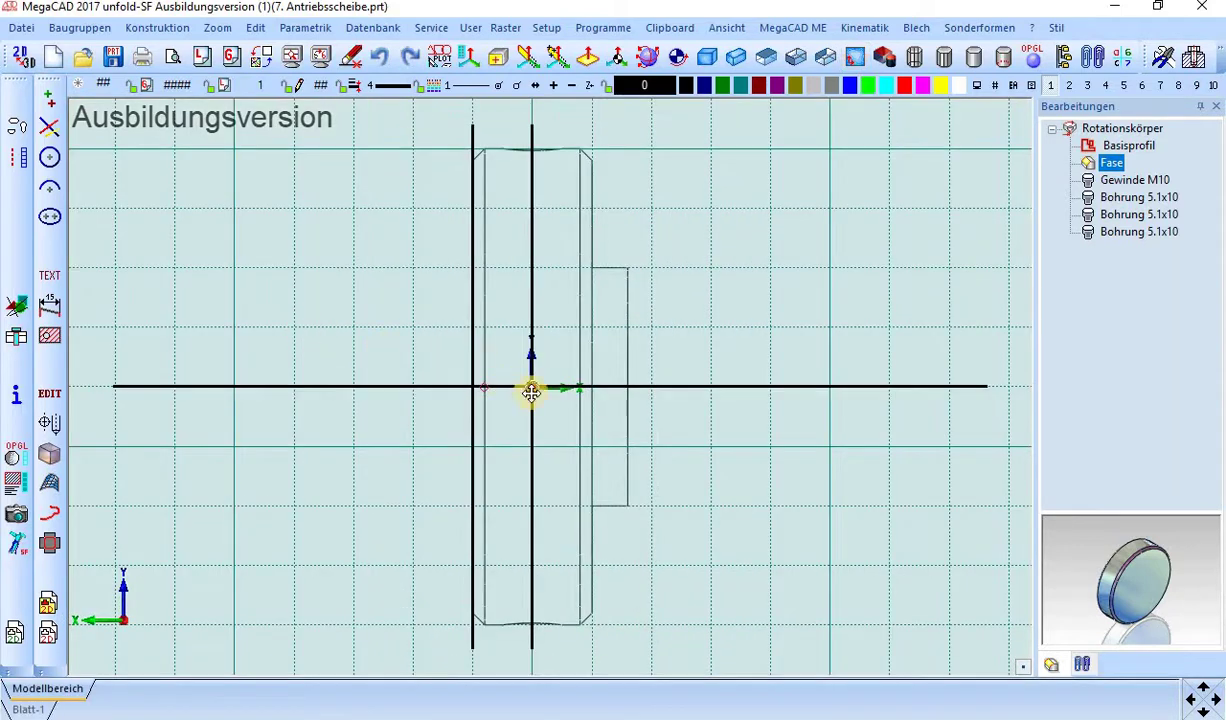
# Drill a 5.1 × 10 blind bore at the working-plane origin, then rotate to an oblique view.
pyautogui.click(48, 459)
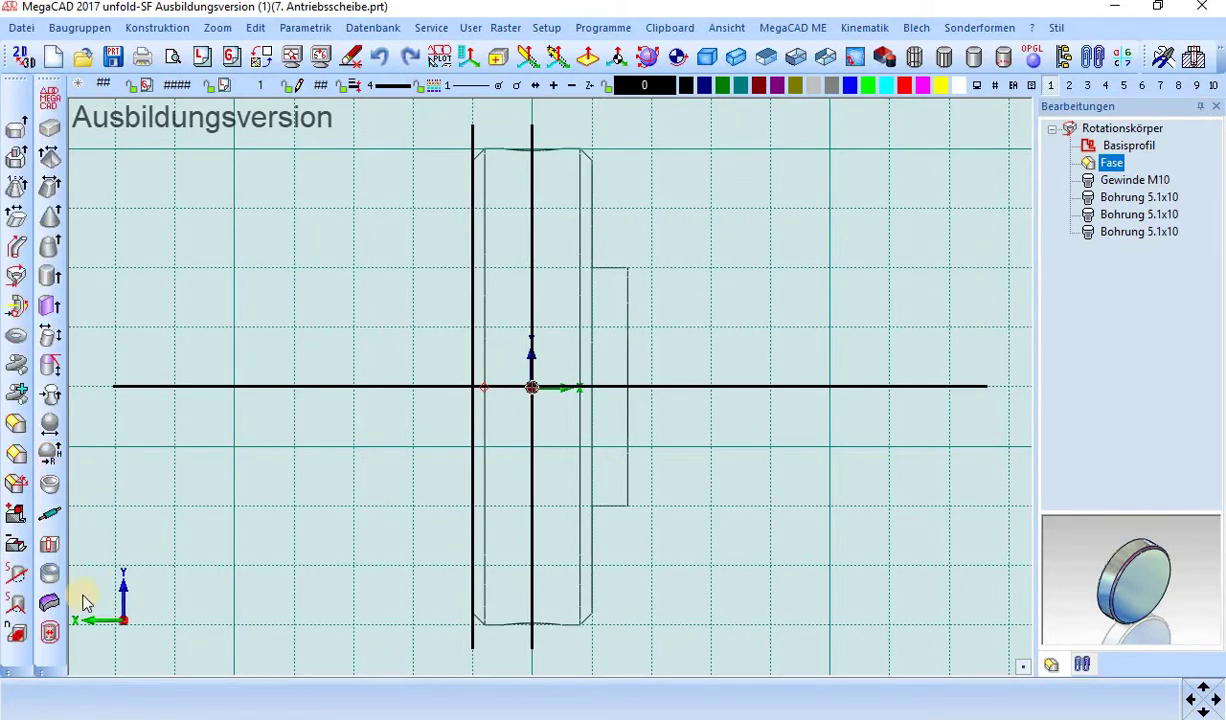
pyautogui.click(145, 490)
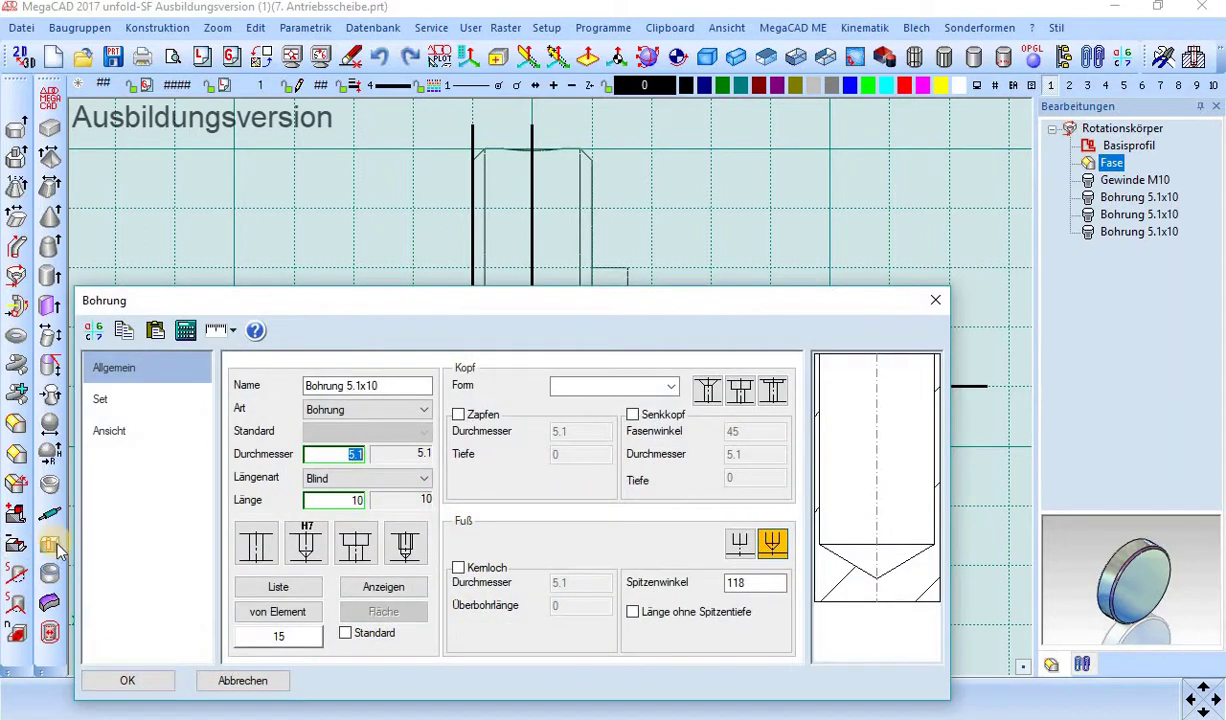
pyautogui.click(142, 680)
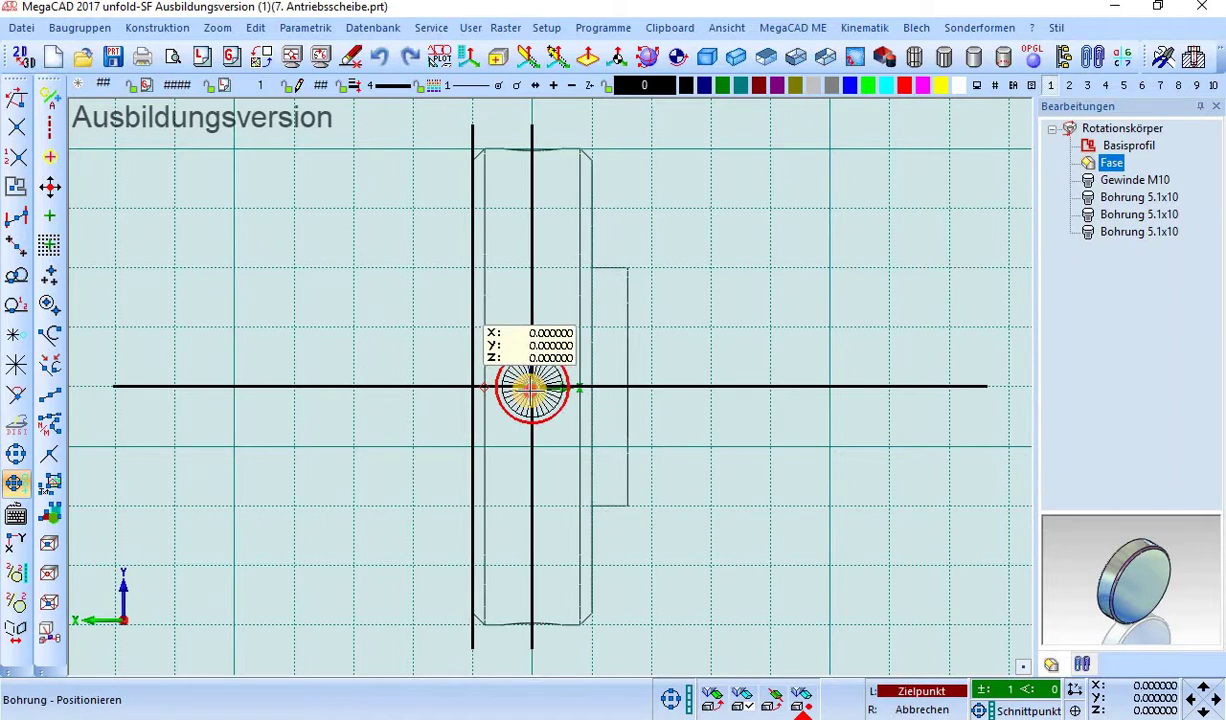
pyautogui.click(531, 388)
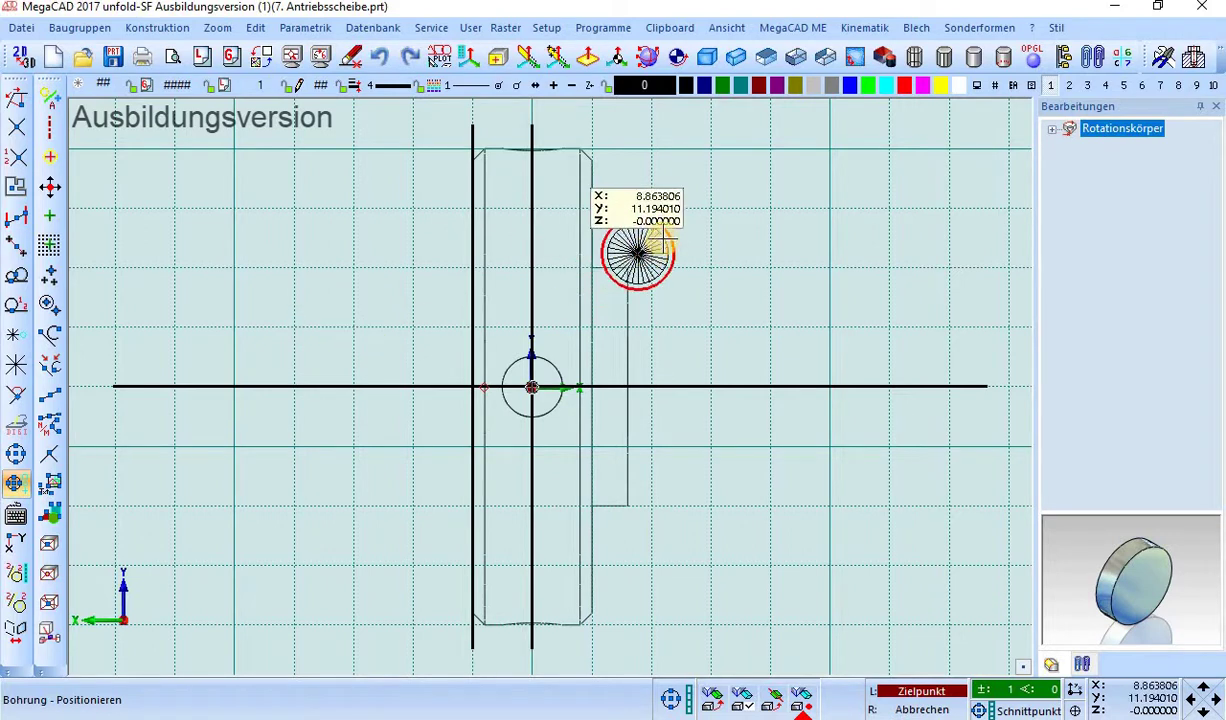
pyautogui.rightClick(650, 245)
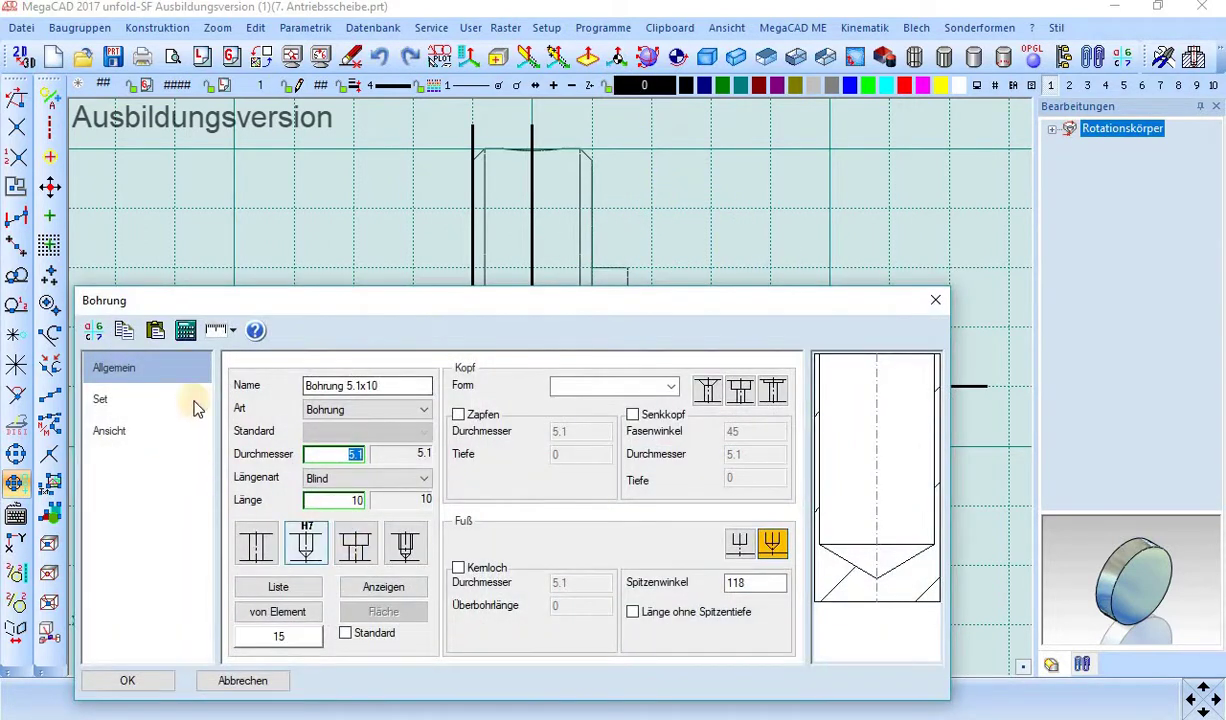
pyautogui.click(245, 680)
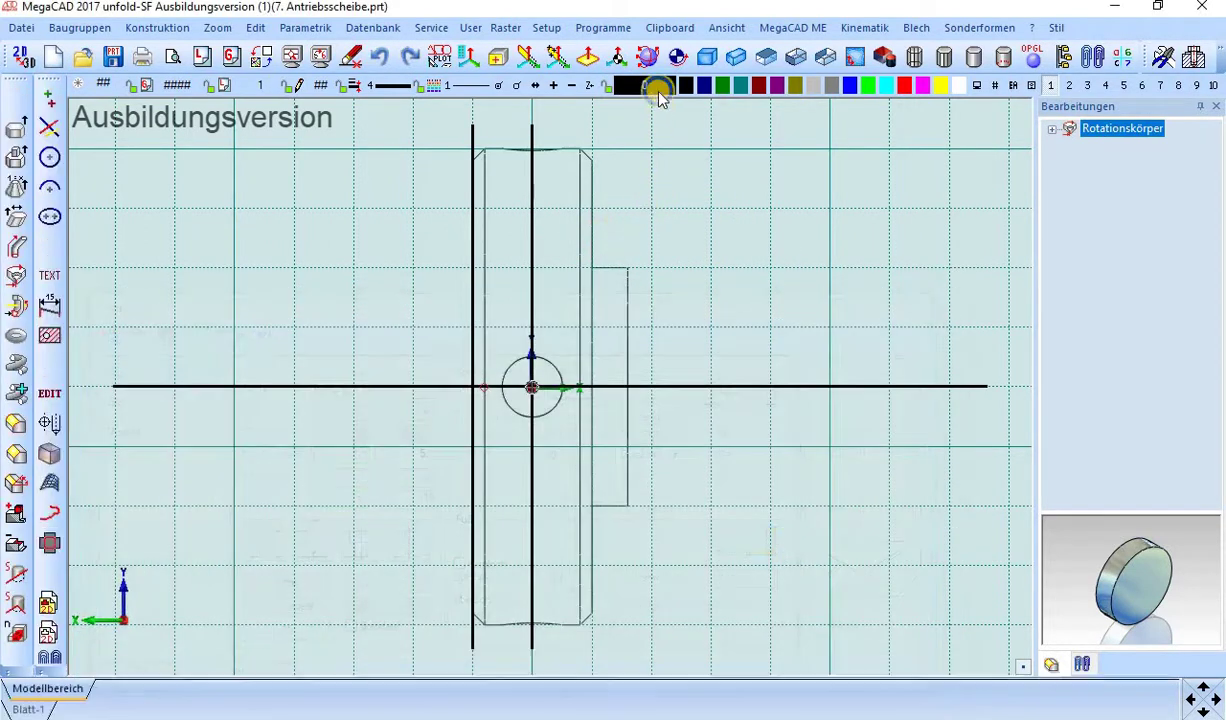
pyautogui.click(647, 57)
pyautogui.moveTo(487, 356)
pyautogui.mouseDown()
pyautogui.moveTo(477, 375)
pyautogui.moveTo(360, 312)
pyautogui.mouseUp()
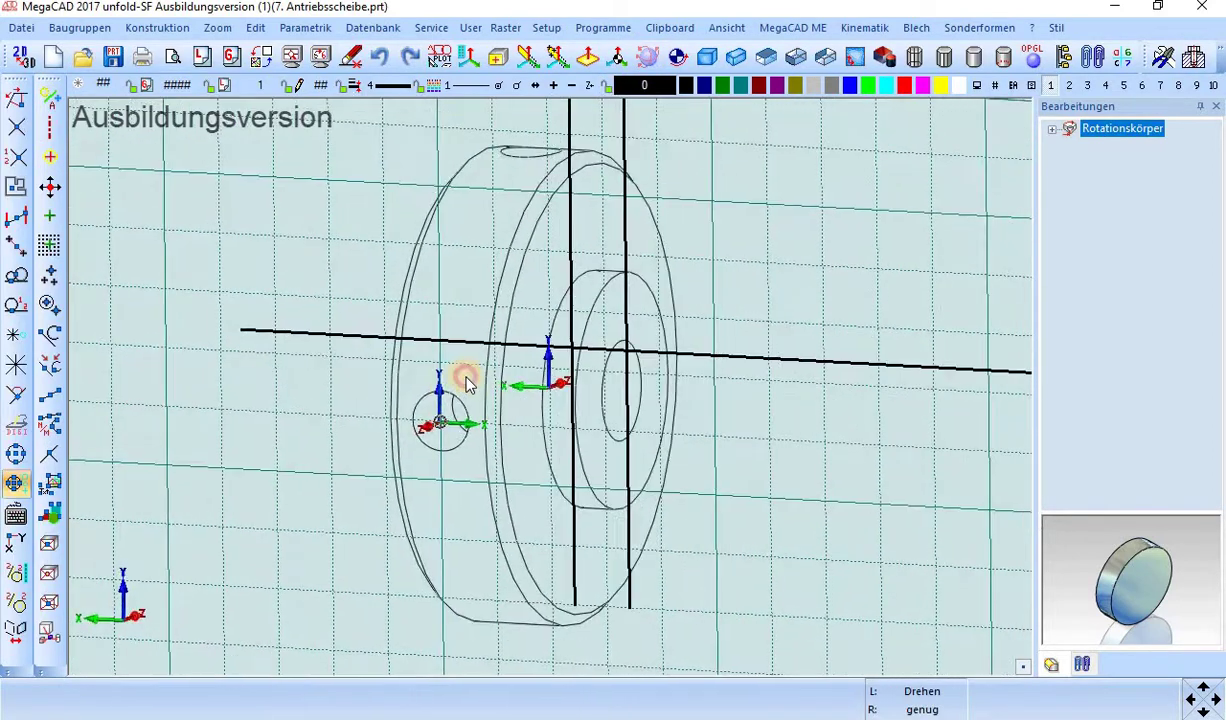
# Toggle shaded display on and back to wireframe.
pyautogui.rightClick(318, 258)
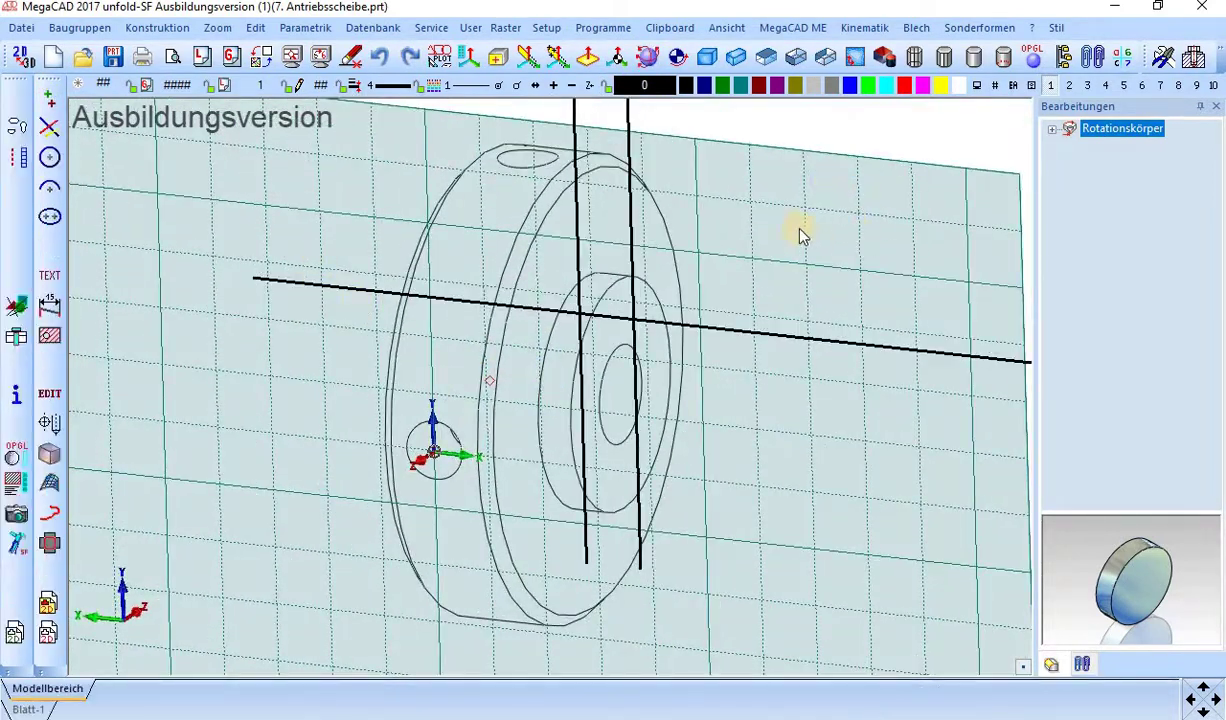
pyautogui.click(1033, 59)
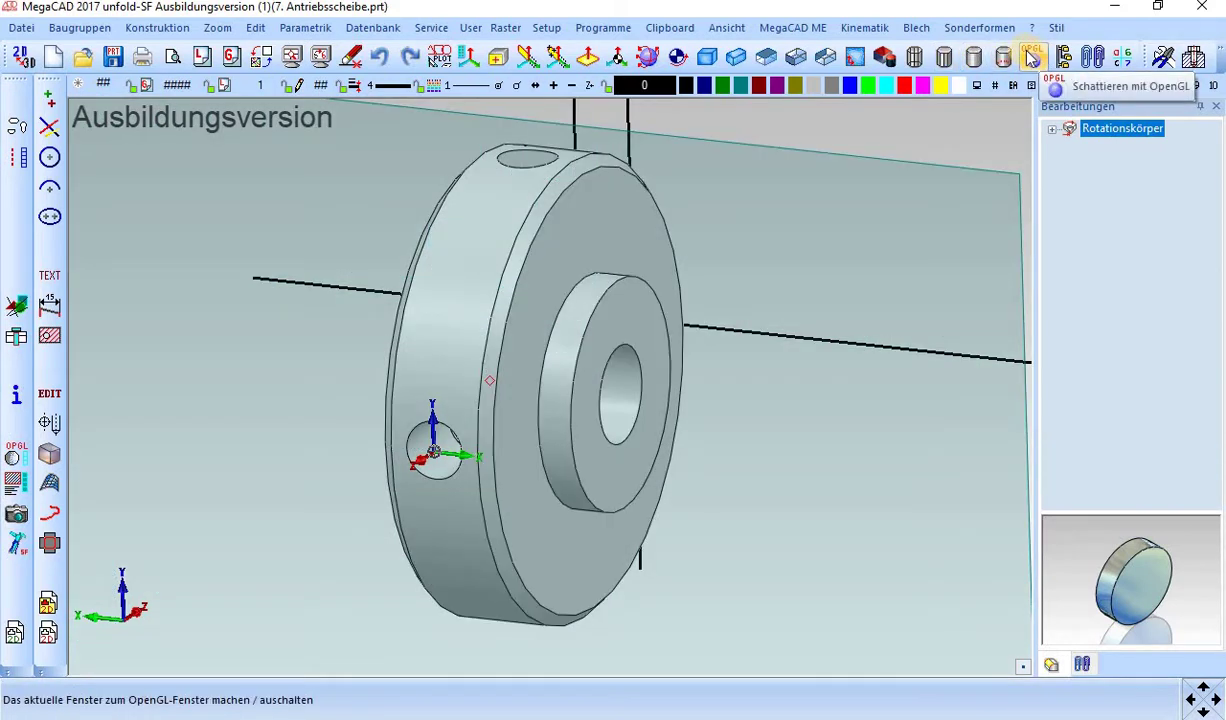
pyautogui.click(1033, 59)
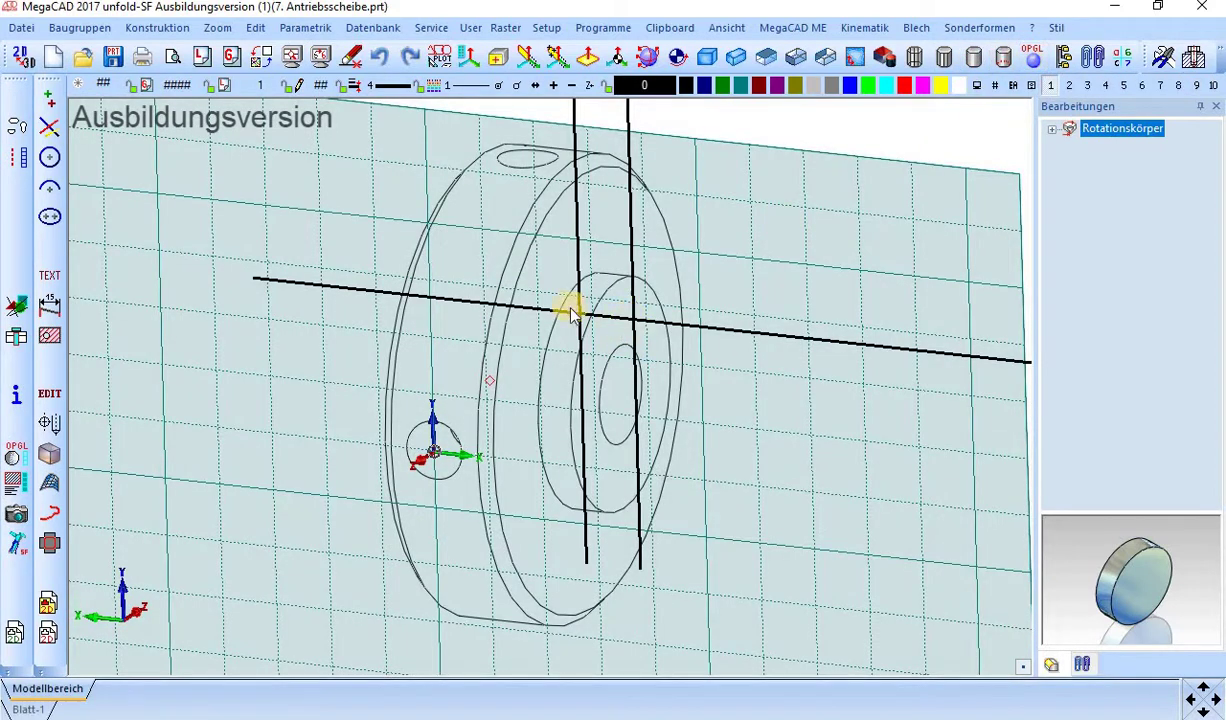
# Drill a 5.1 × 10 blind bore at the construction-line crossing (X -5, Y 0, Z -40), then tilt the view.
pyautogui.click(49, 452)
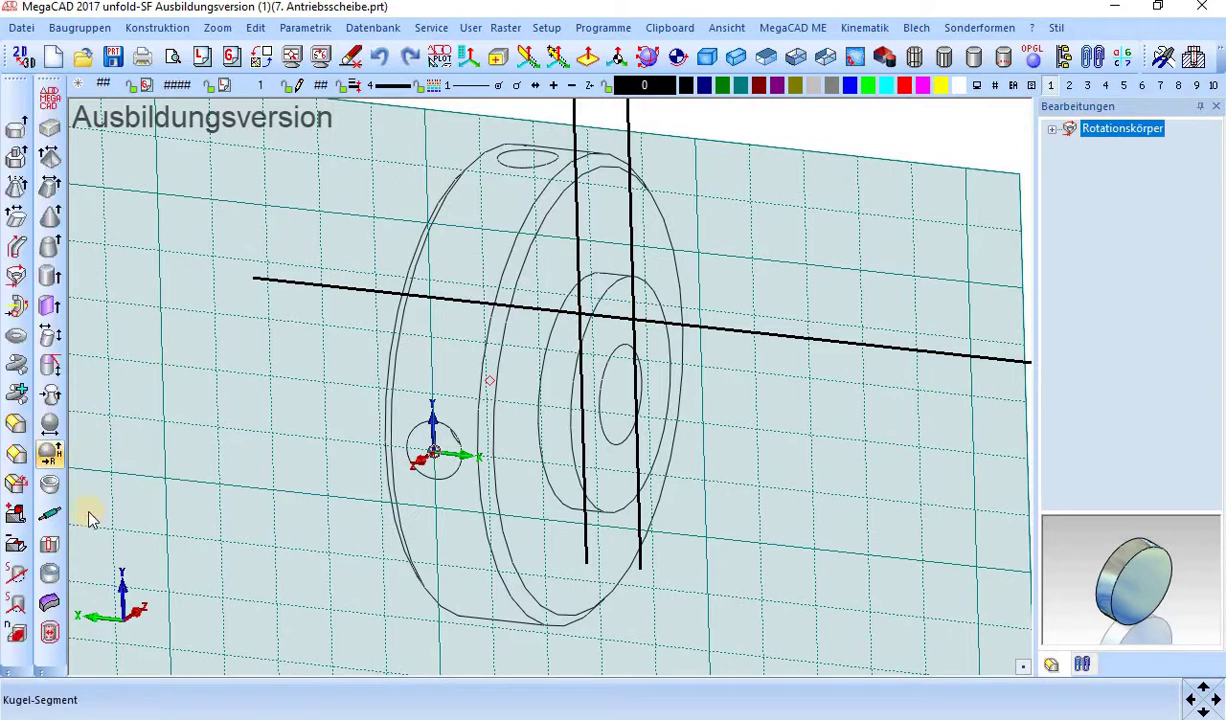
pyautogui.click(49, 543)
pyautogui.click(302, 393)
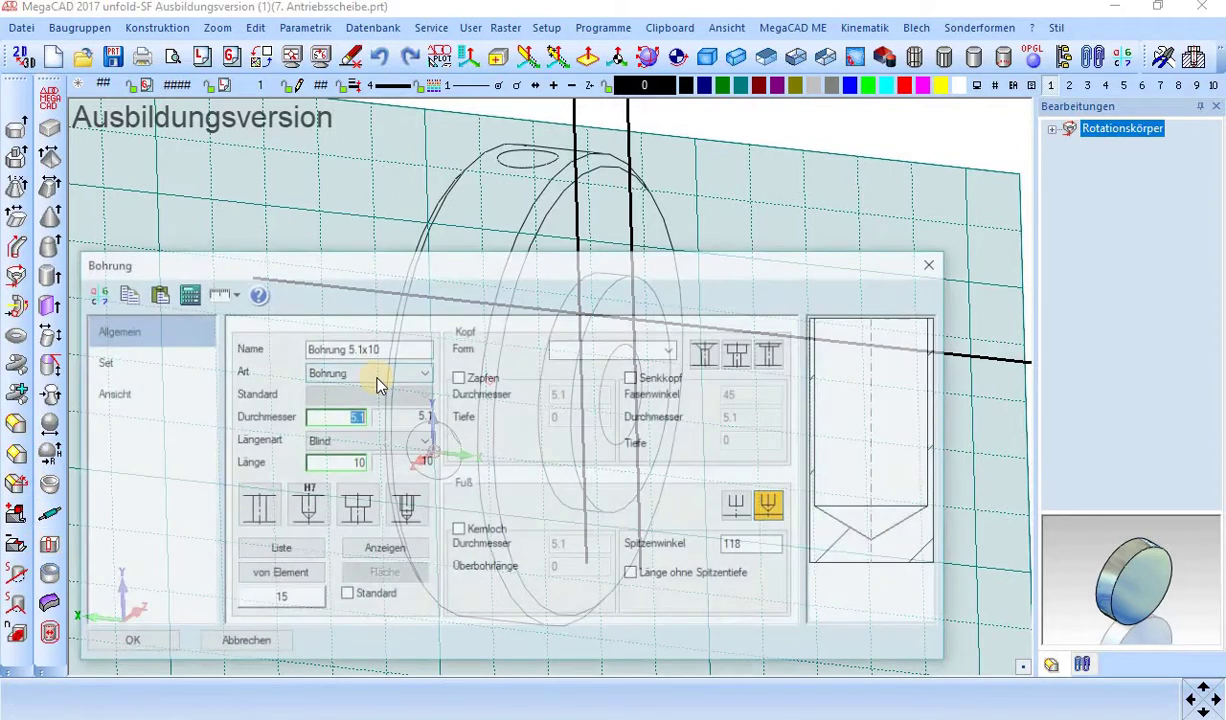
pyautogui.click(293, 527)
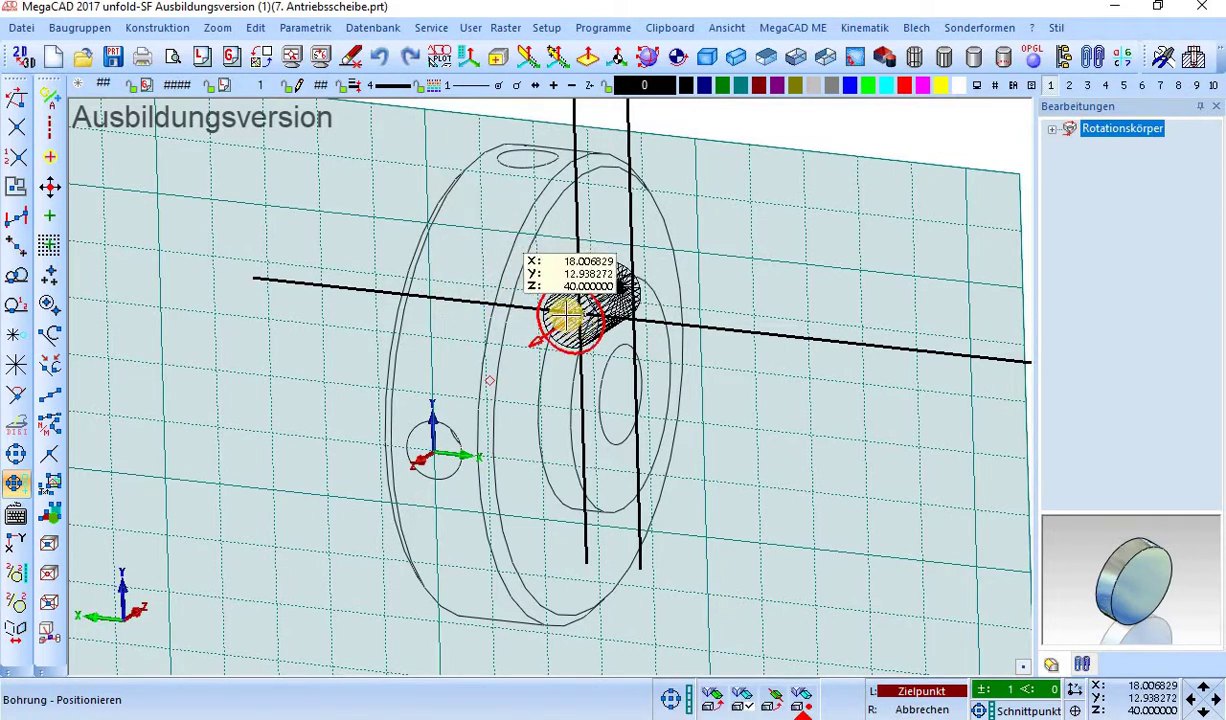
pyautogui.click(565, 315)
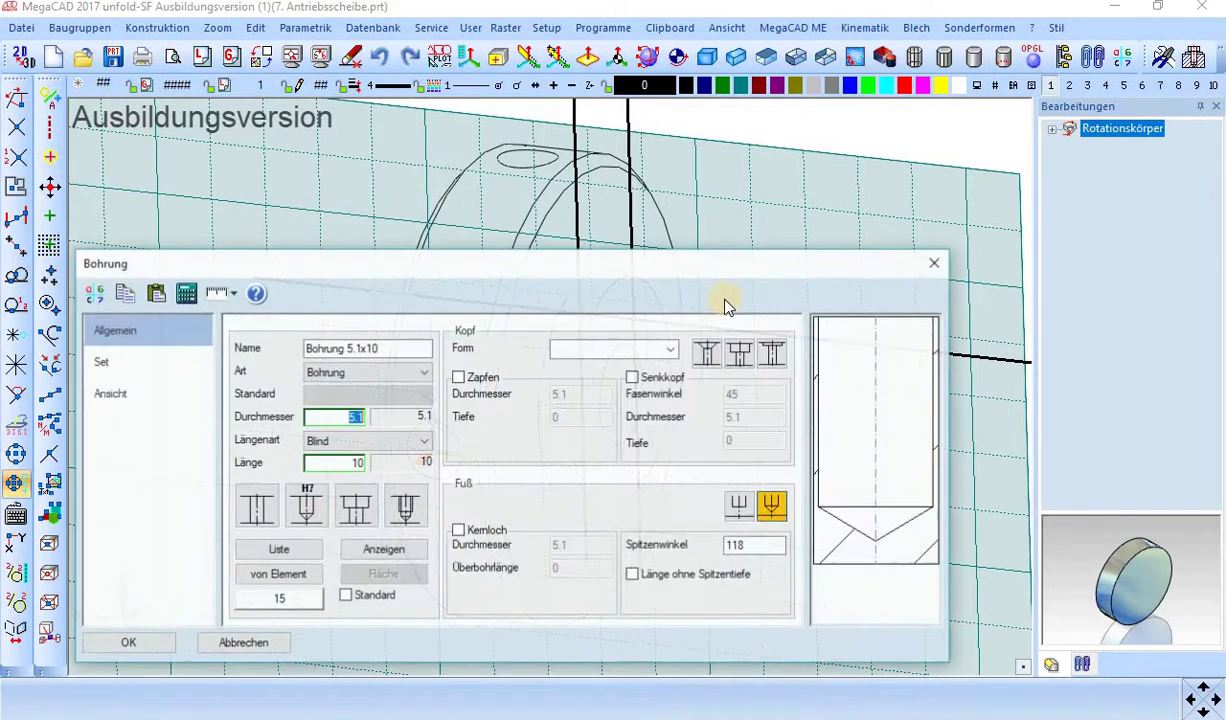
pyautogui.press('Return')
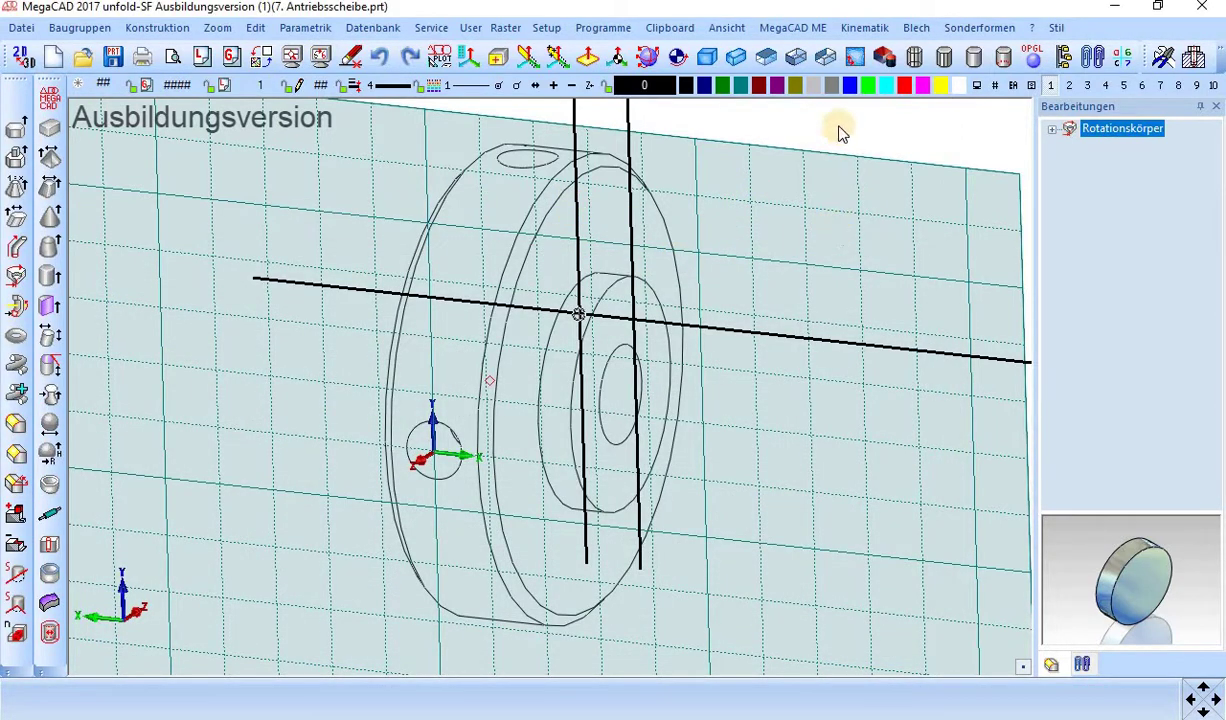
pyautogui.click(647, 57)
pyautogui.moveTo(625, 232); pyautogui.dragTo(678, 277)
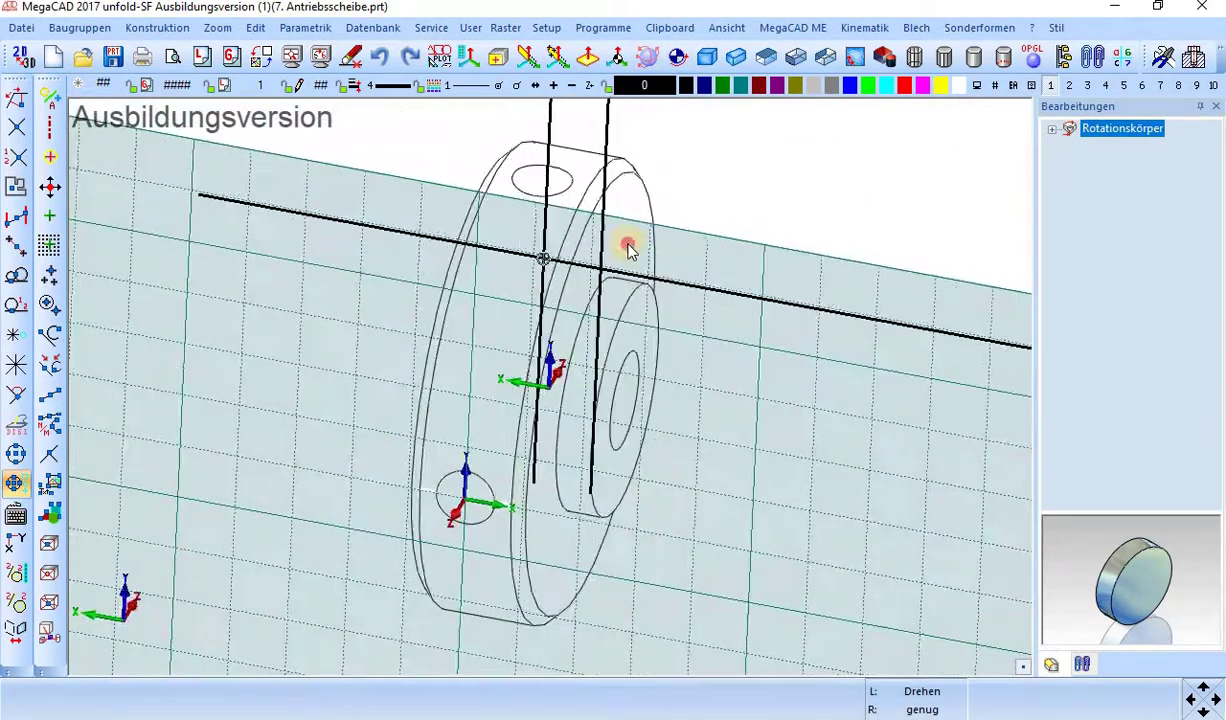
# View the working plane face-on, zoom out, and rotate to an oblique view of the disc.
pyautogui.rightClick(678, 277)
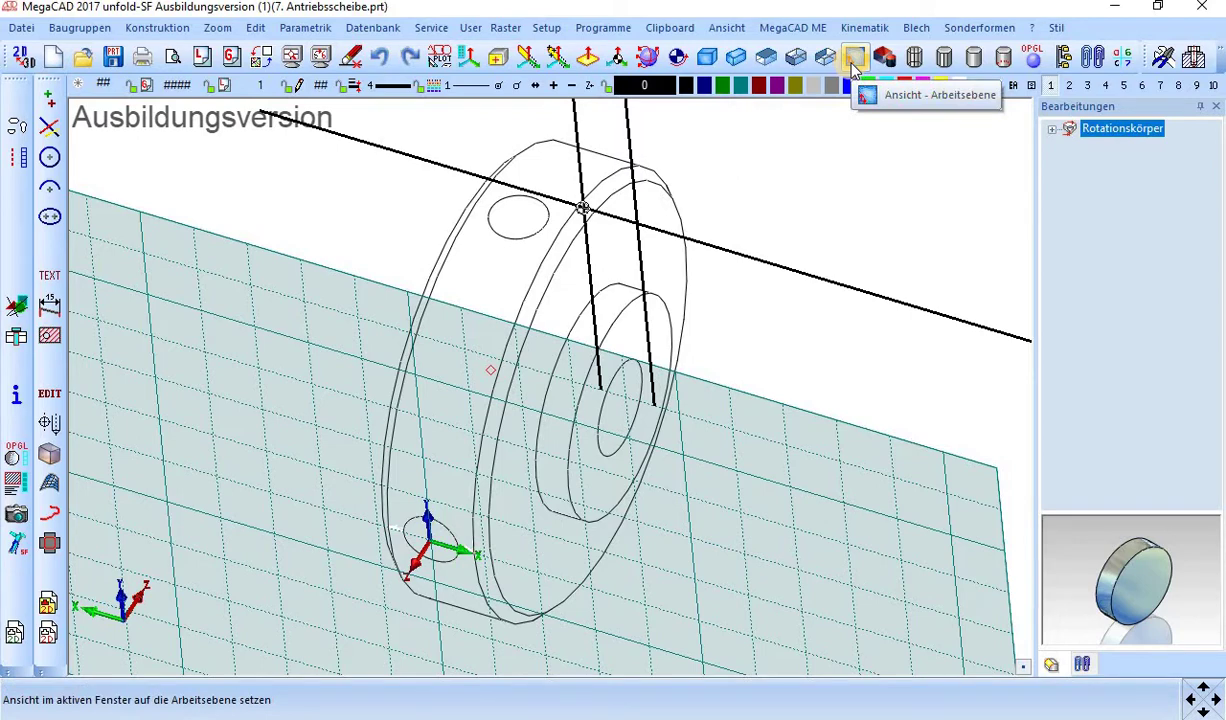
pyautogui.click(852, 64)
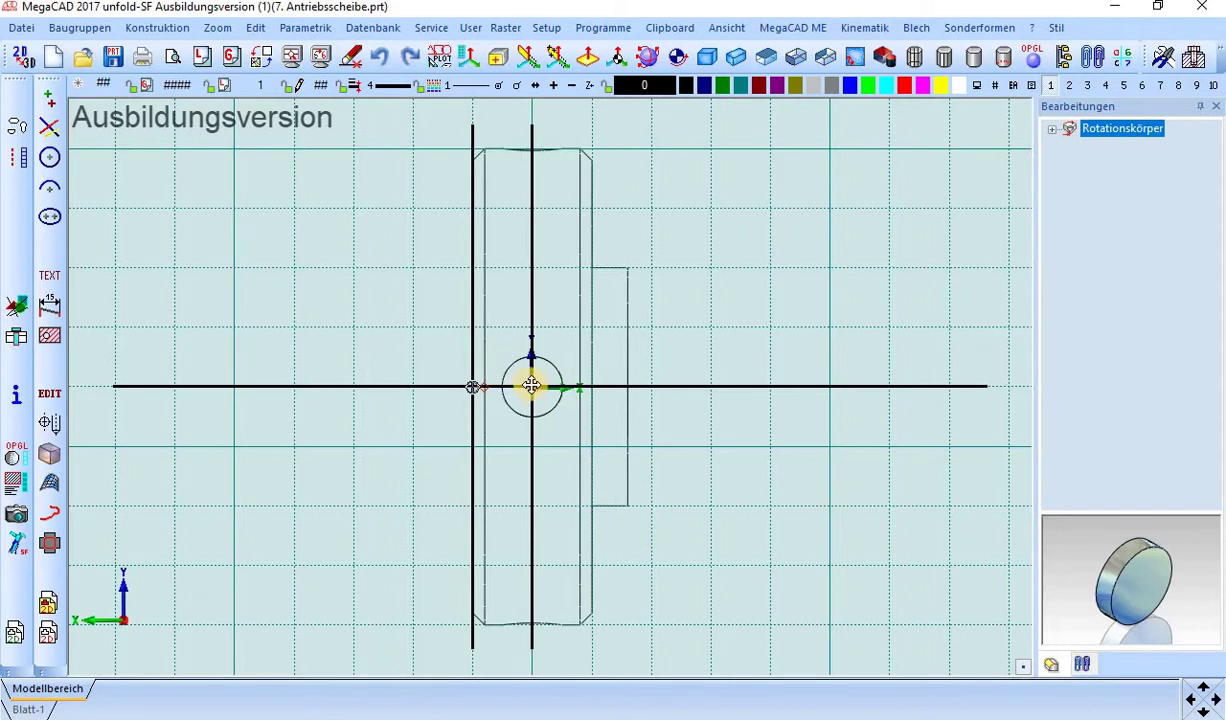
pyautogui.scroll(-3, 531, 386)
pyautogui.scroll(-2, 535, 390)
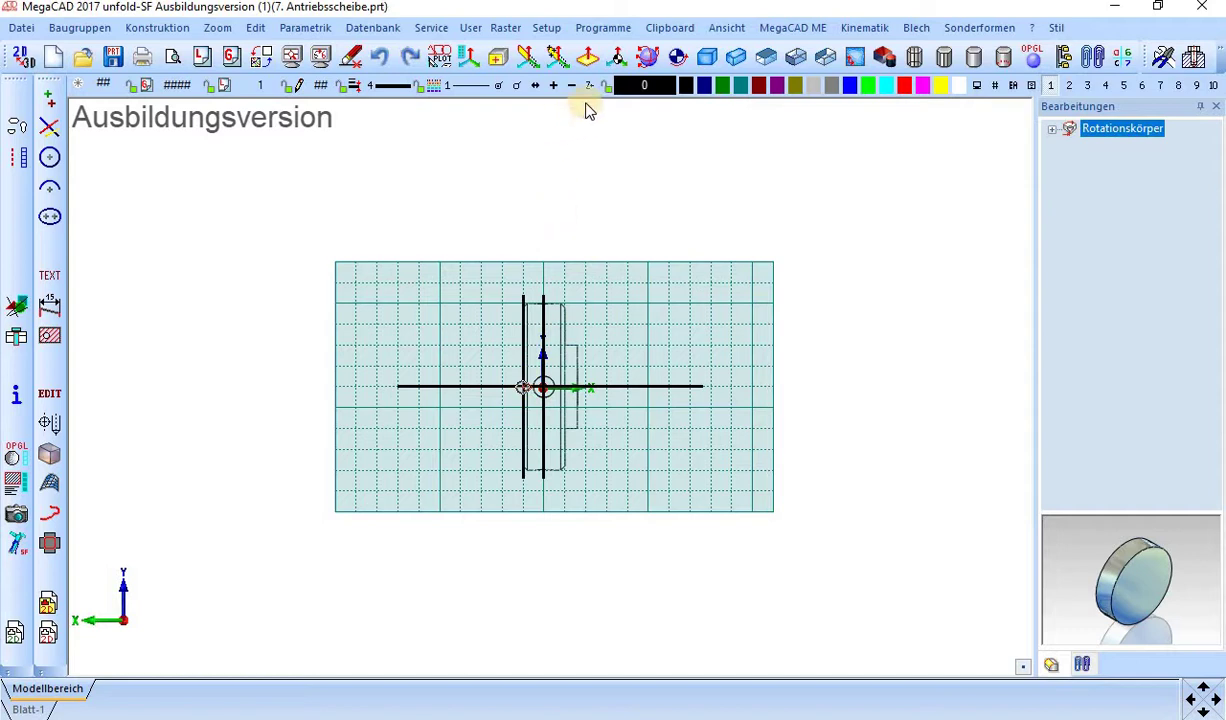
pyautogui.click(647, 57)
pyautogui.moveTo(587, 354); pyautogui.dragTo(605, 380)
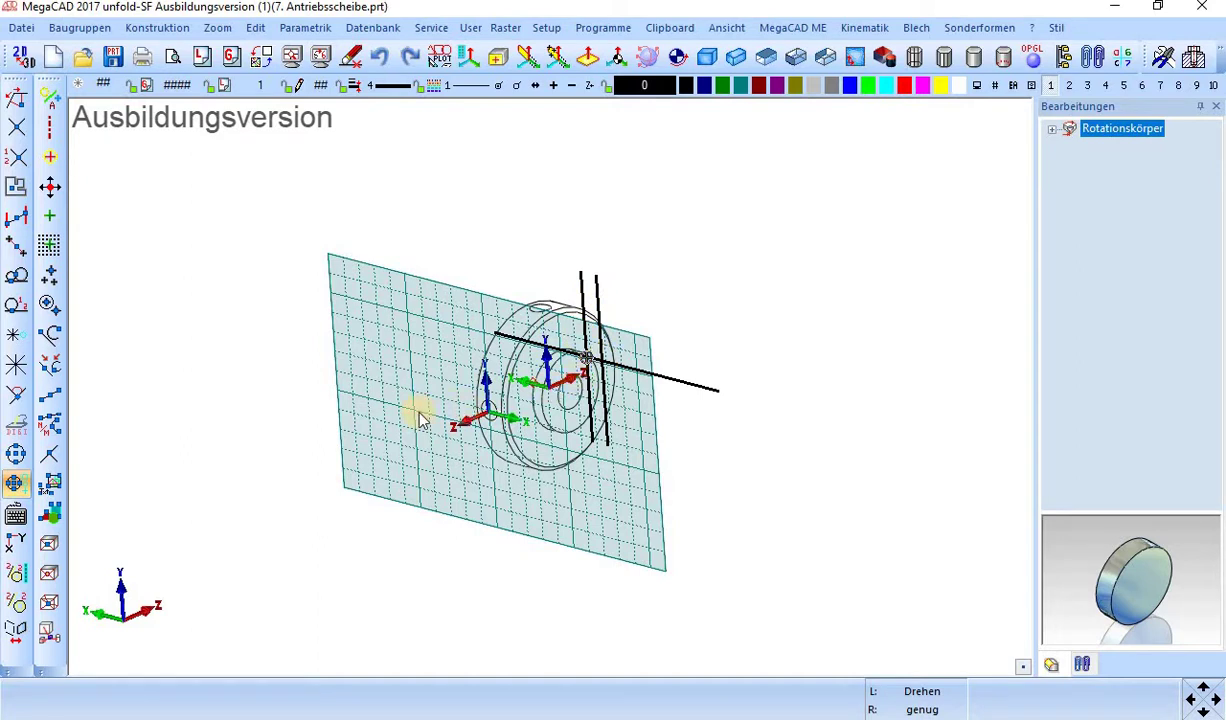
pyautogui.rightClick(311, 256)
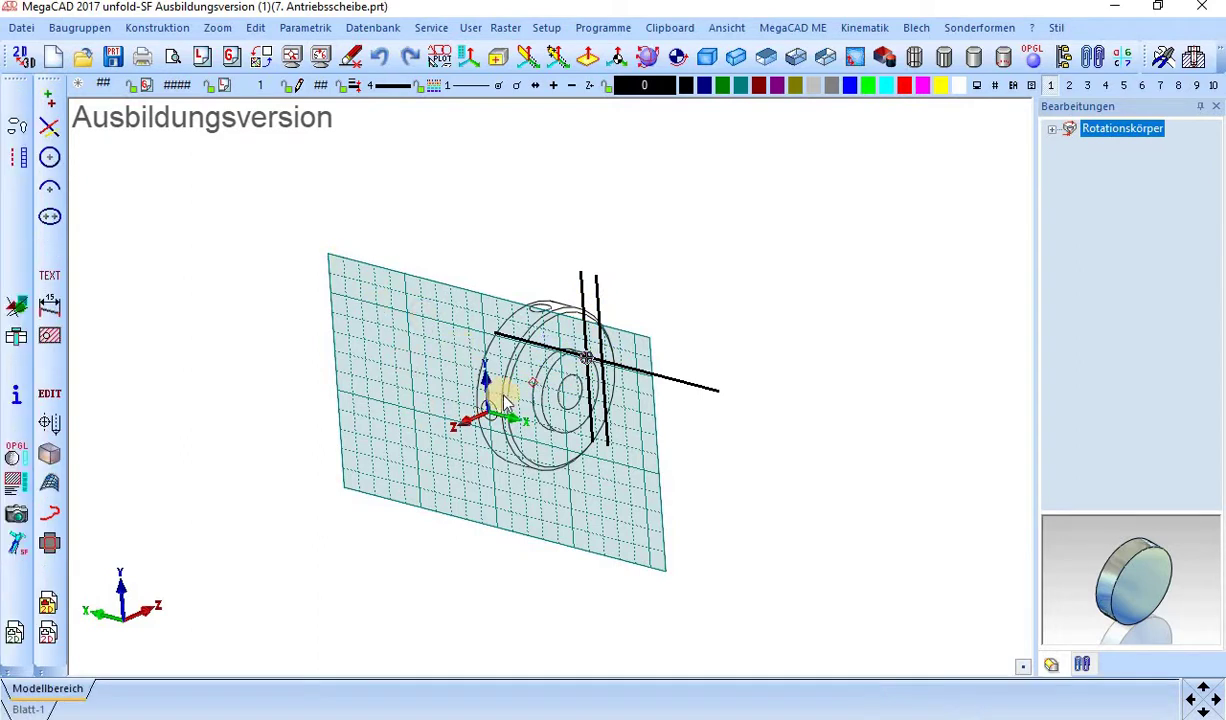